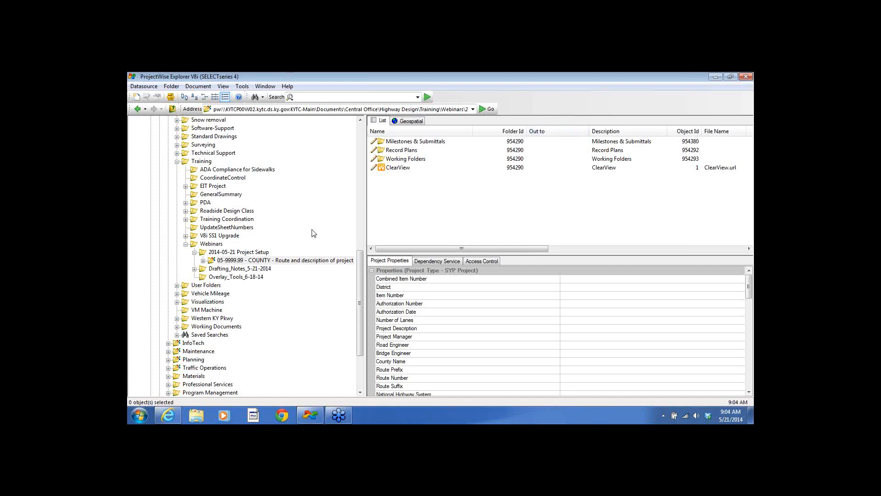
- Open the "05-9999.99 - COUNTY" project folder and view the properties of its ClearView document
click(231, 262)
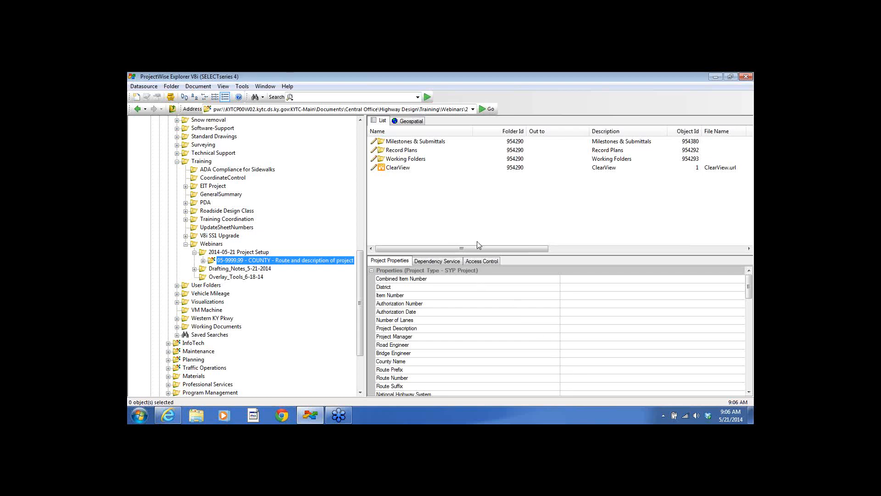
click(398, 168)
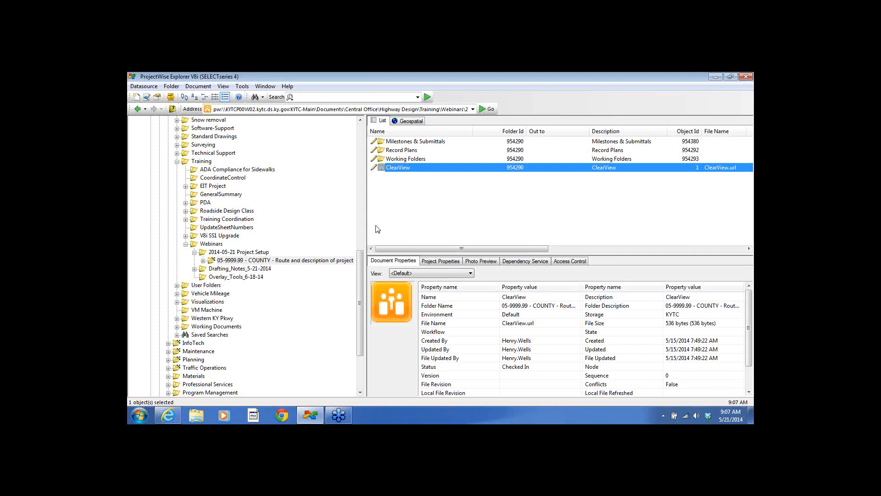
- Open the Seed folder in Common Files, under Graphic Standards Workspace and Graphic Standards (Current)
drag(360, 275, 365, 155)
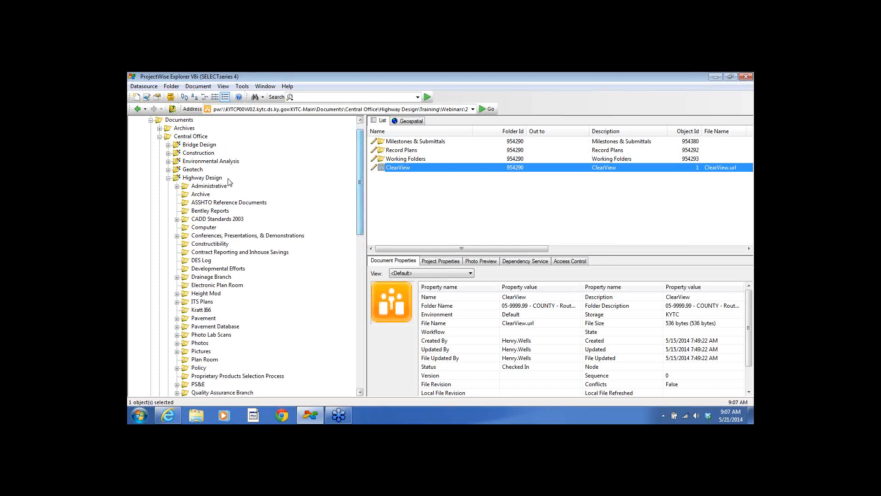
click(160, 138)
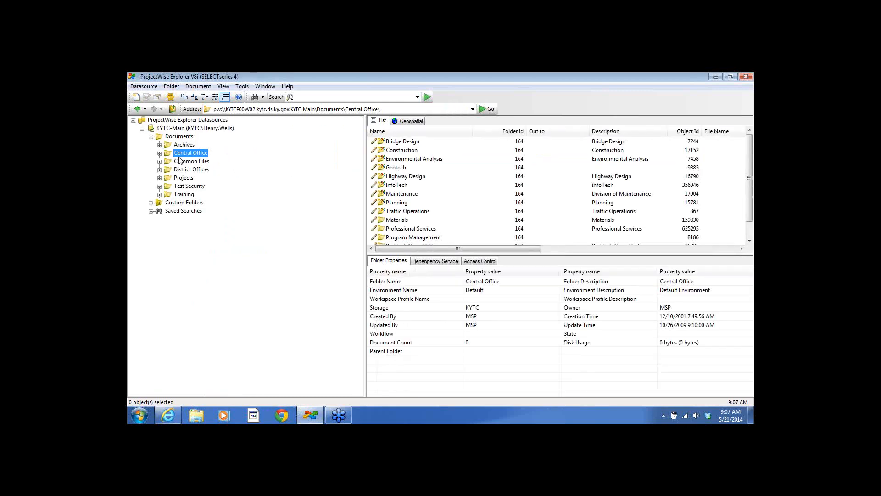
click(185, 162)
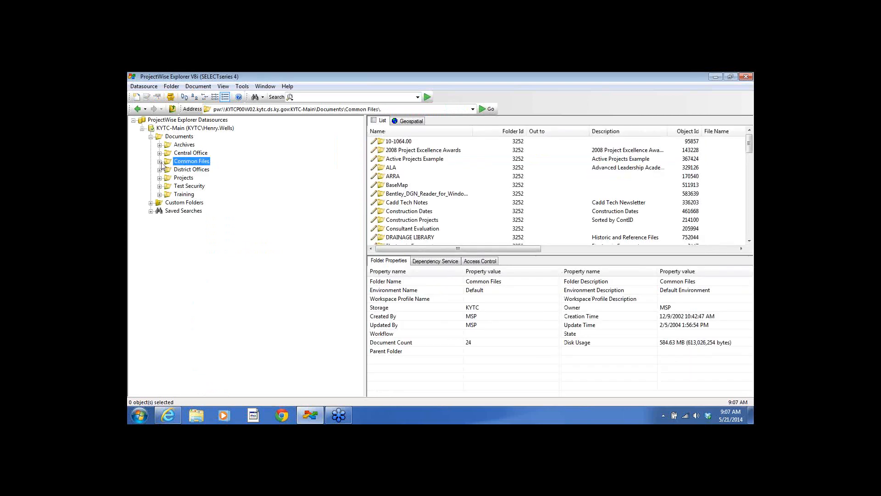
click(160, 162)
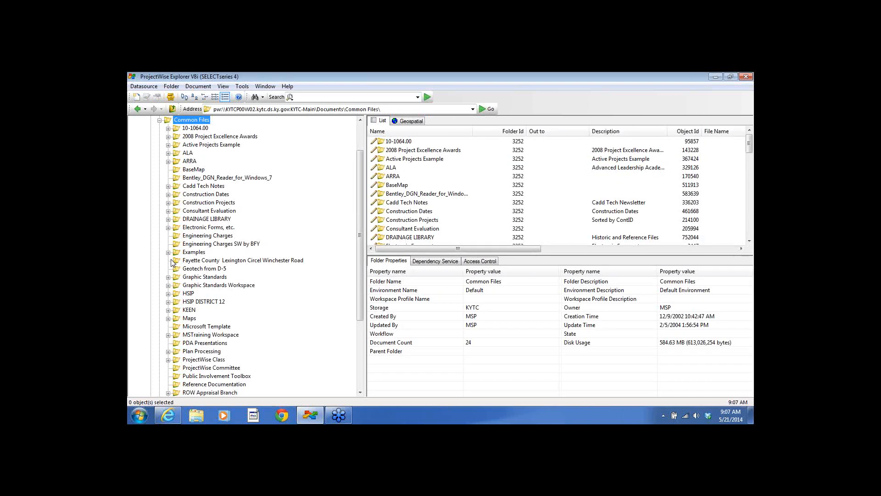
click(200, 288)
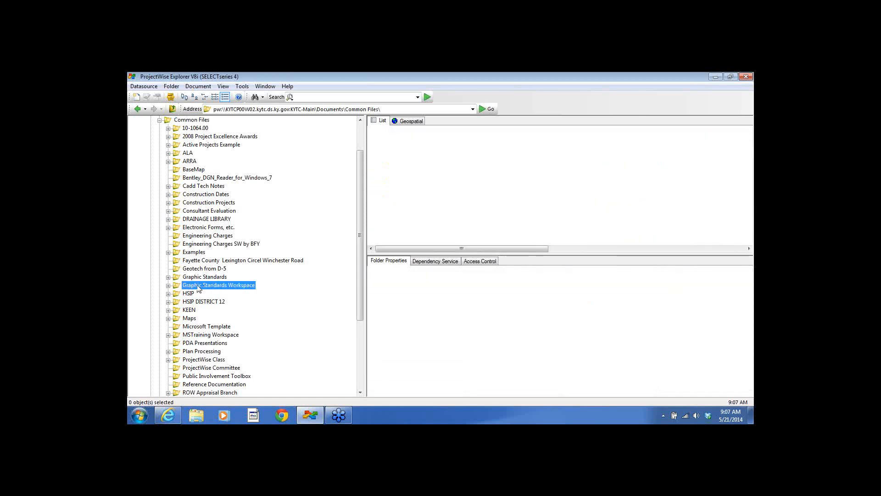
click(169, 285)
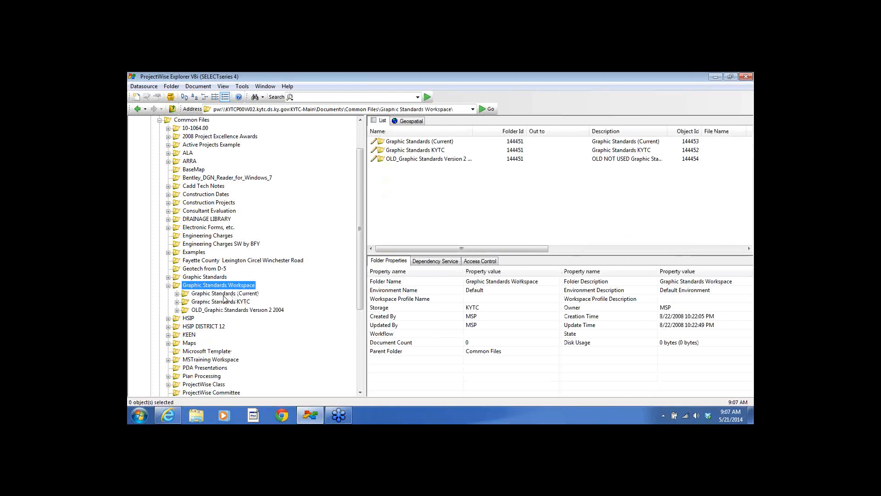
click(177, 293)
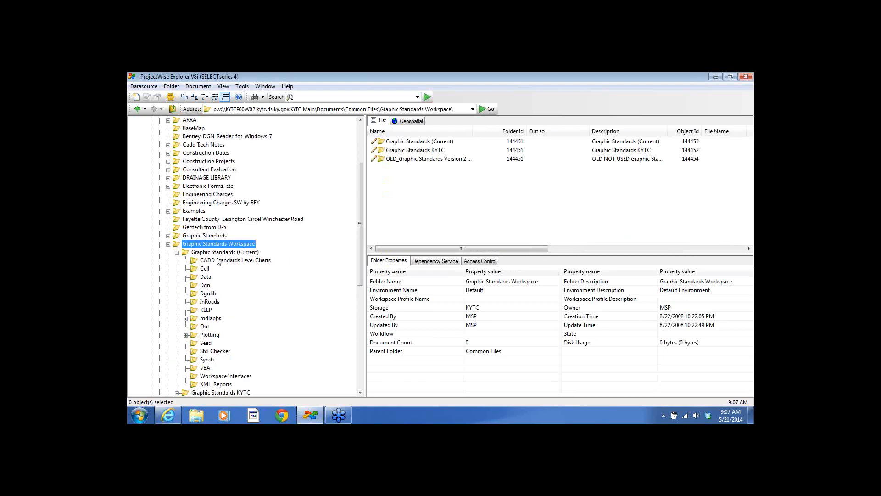
click(205, 343)
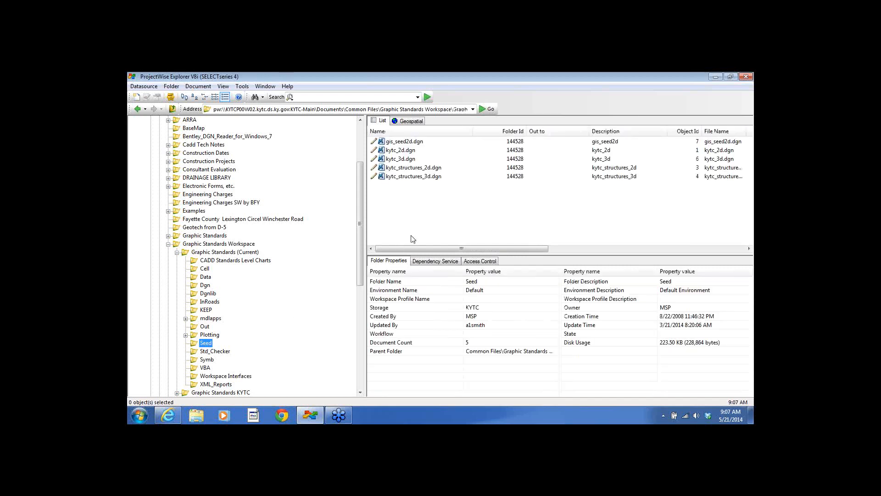
- Copy all the seed DGN files in the Seed folder
drag(424, 197, 398, 147)
right_click(398, 158)
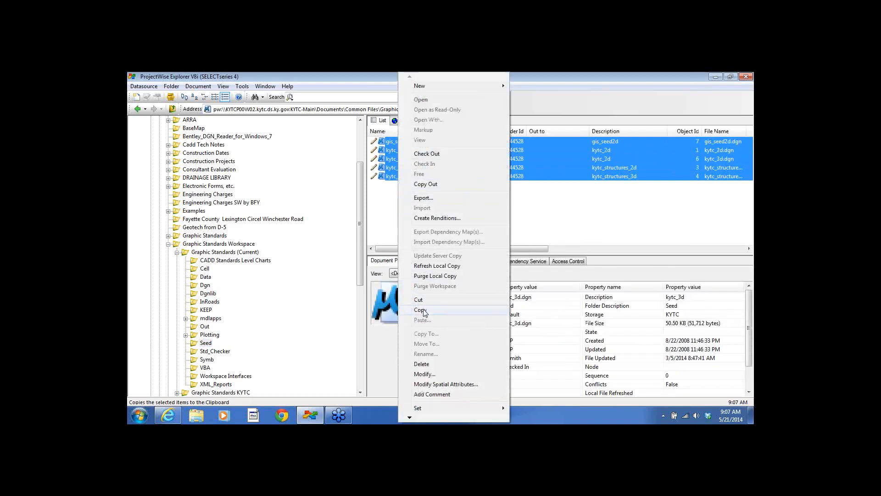
click(421, 311)
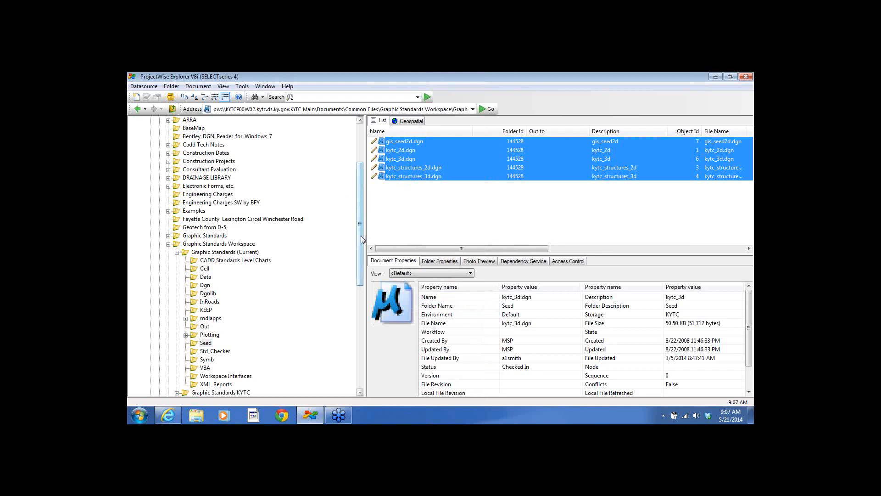
- Open the "05-9999.99 - COUNTY" project folder under Central Office, Highway Design, Training, Webinars, 2014-05-21 Project Setup
drag(361, 239, 360, 184)
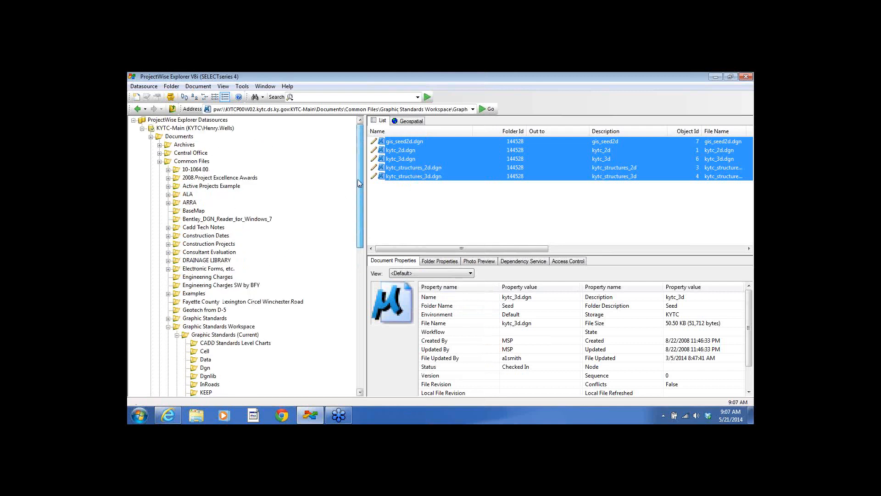
click(159, 152)
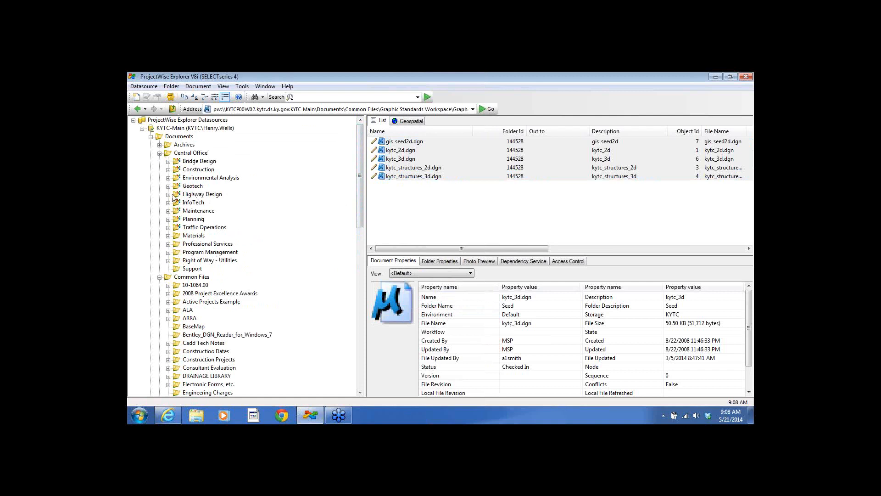
click(168, 195)
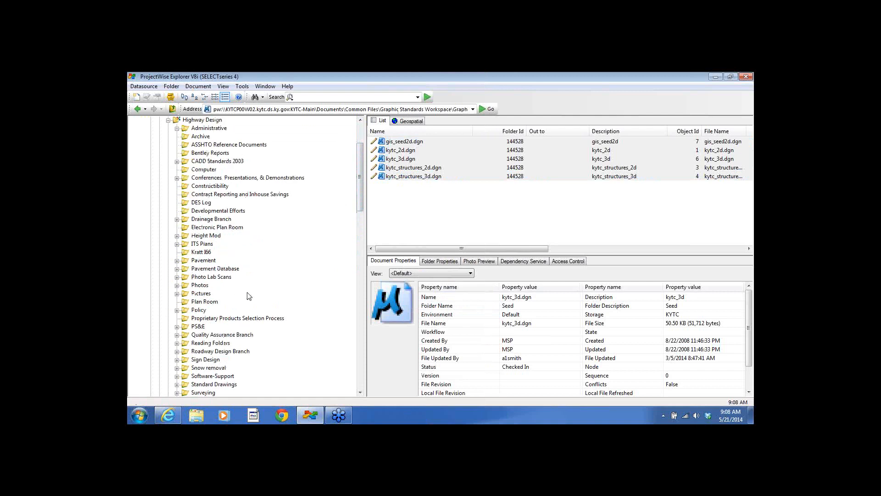
scroll(238, 327, down, 3)
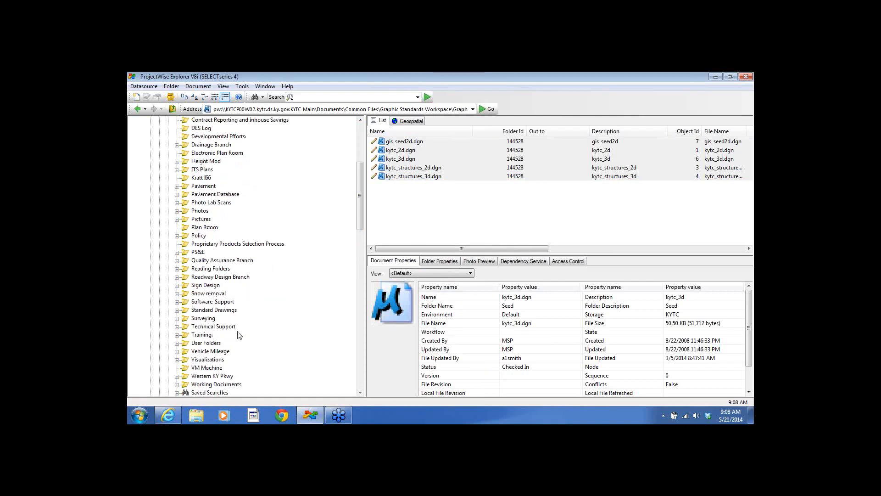
click(177, 336)
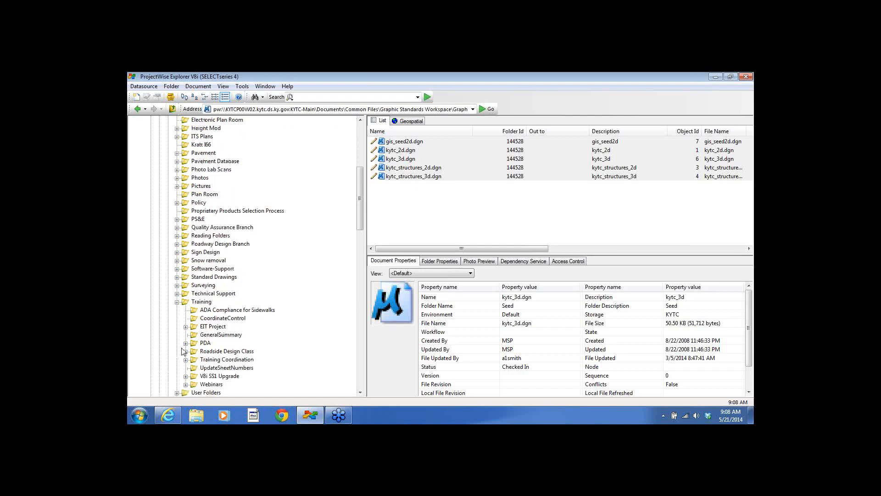
click(186, 385)
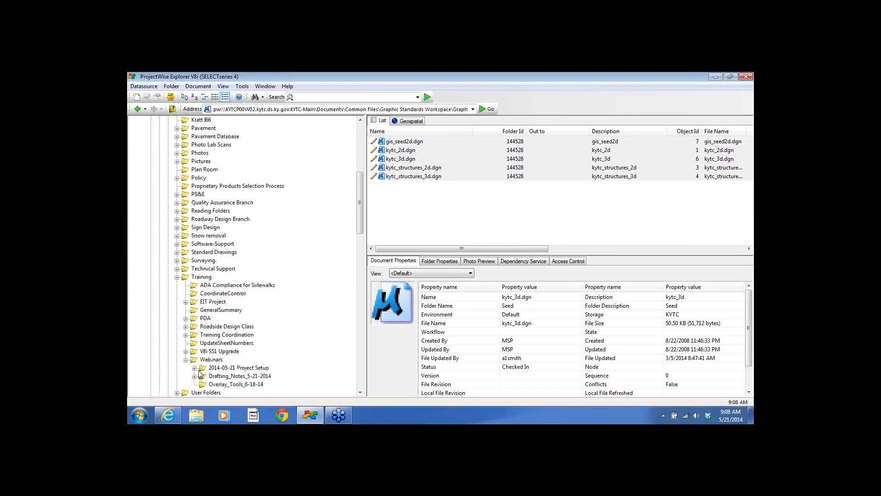
click(195, 368)
click(239, 376)
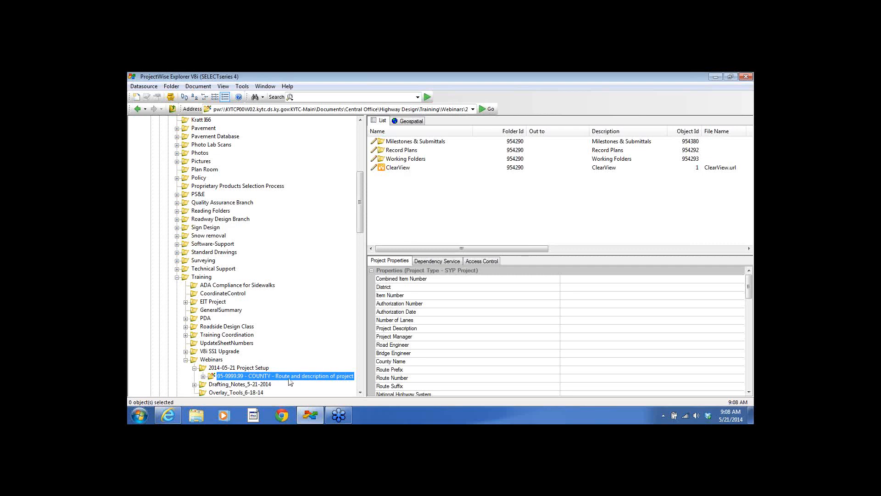
- Paste the copied seed files into the project's root folder and accept the copy prompt
right_click(402, 197)
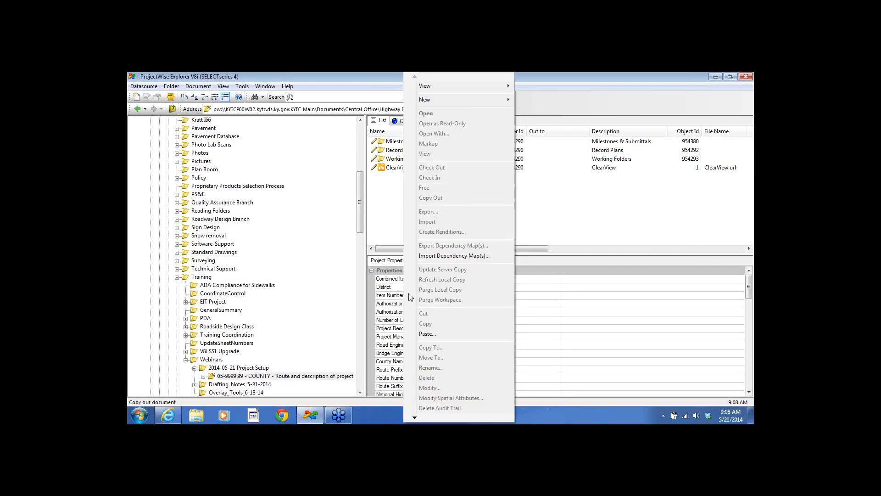
click(428, 335)
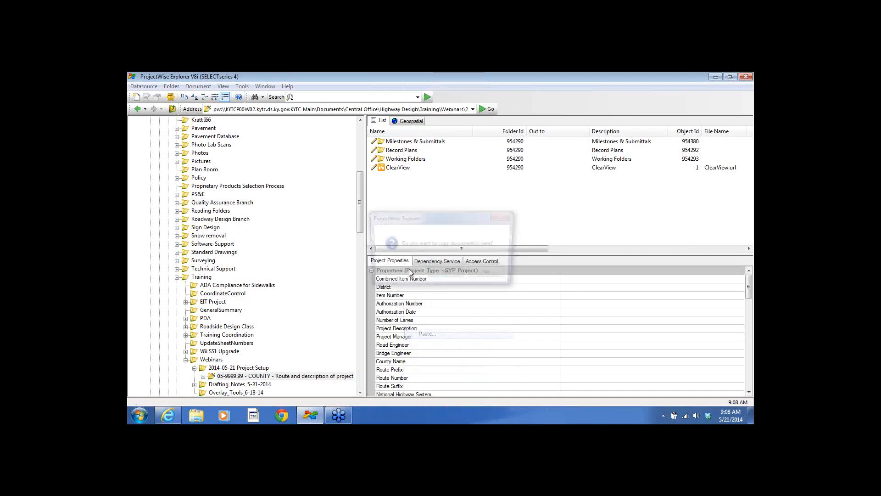
click(445, 276)
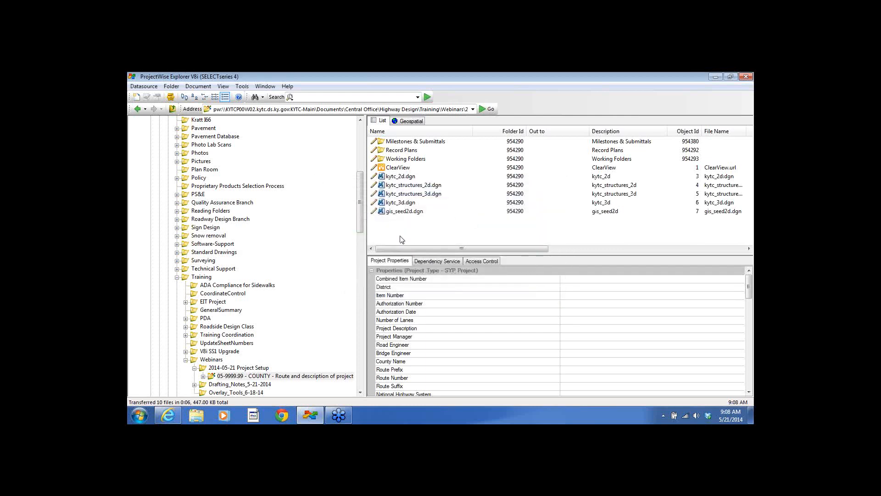
- Copy InRoads Drafting Notes.dft, KYTC Components.itl, KYTC_Civil_V8i.xin and S&S_V8i.xin from the InRoads folder of Graphic Standards (Current)
drag(360, 211, 362, 326)
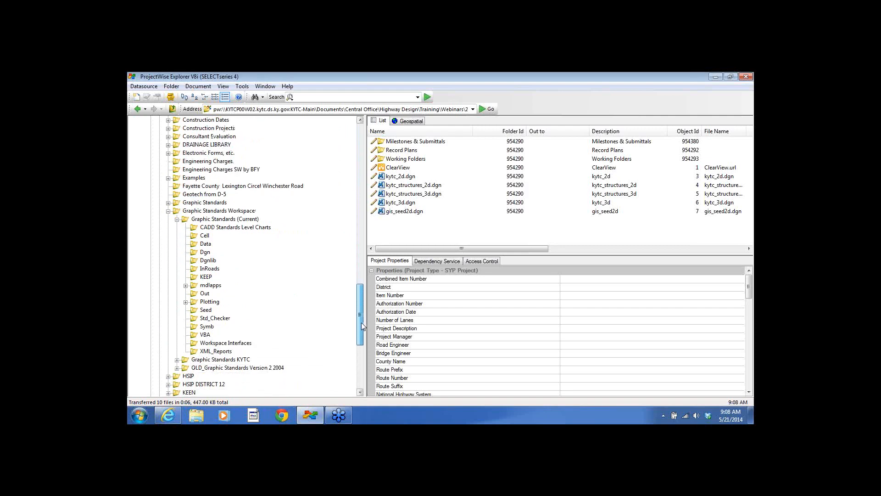
click(219, 270)
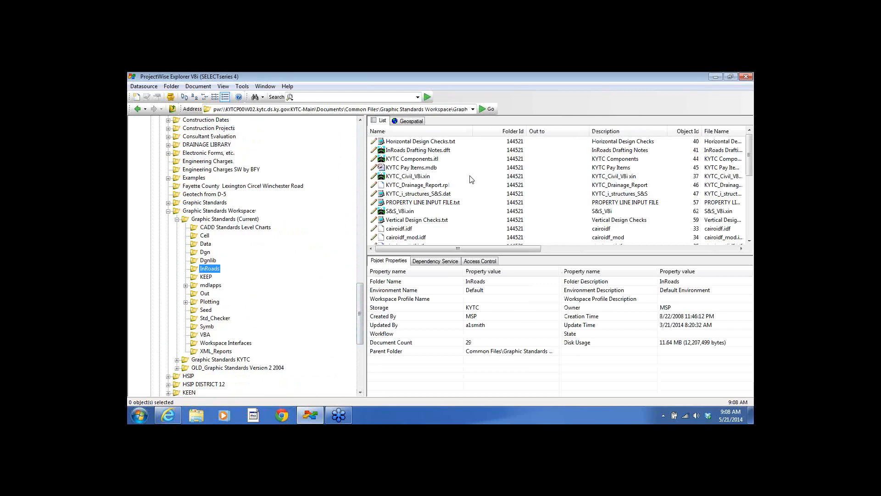
click(440, 152)
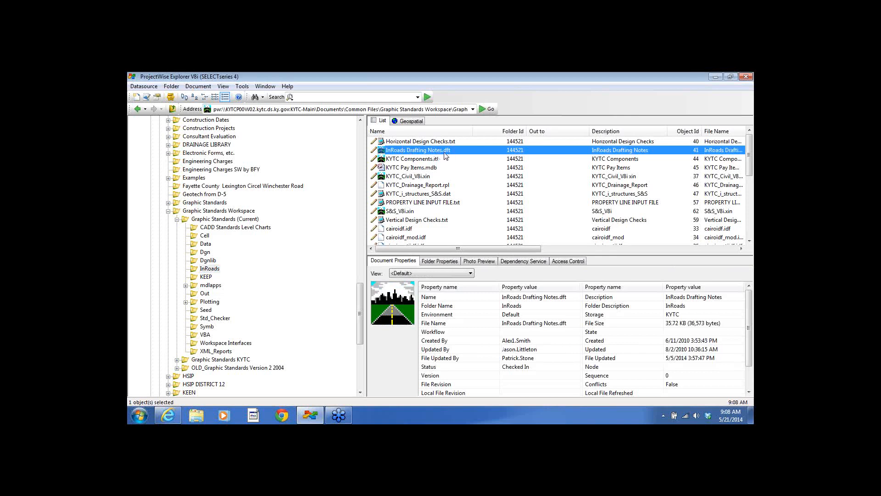
ctrl+click(429, 159)
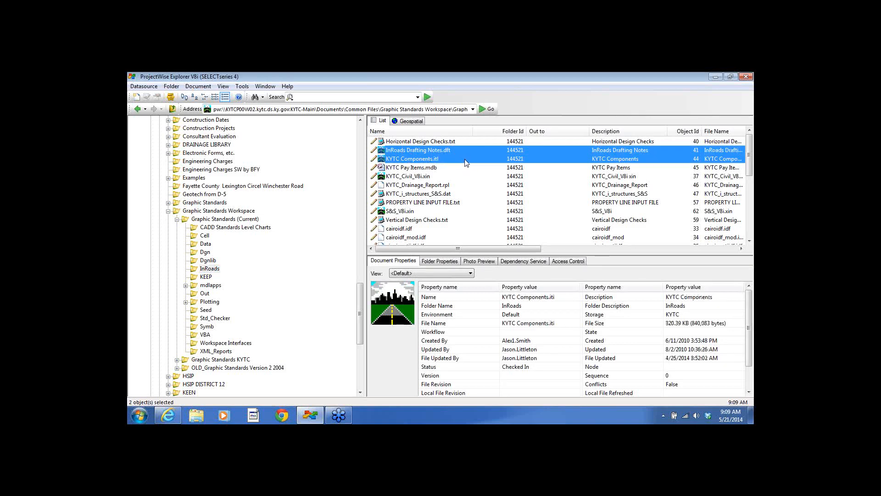
ctrl+click(422, 178)
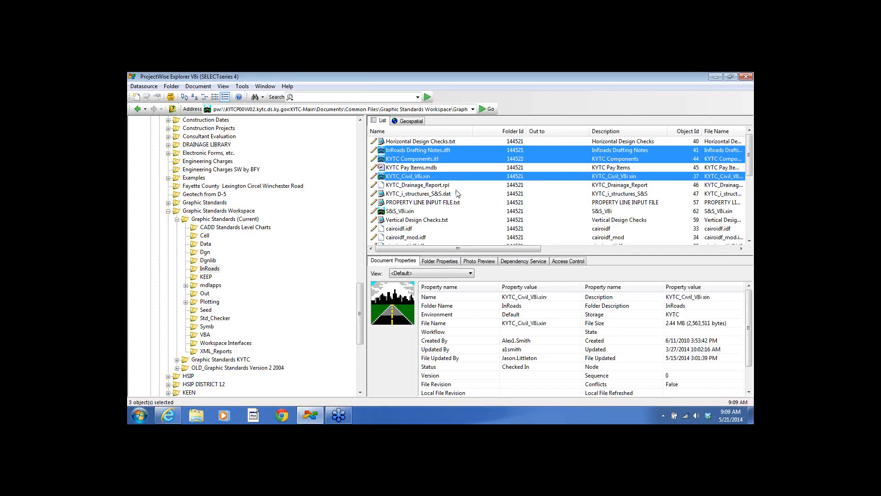
ctrl+click(408, 212)
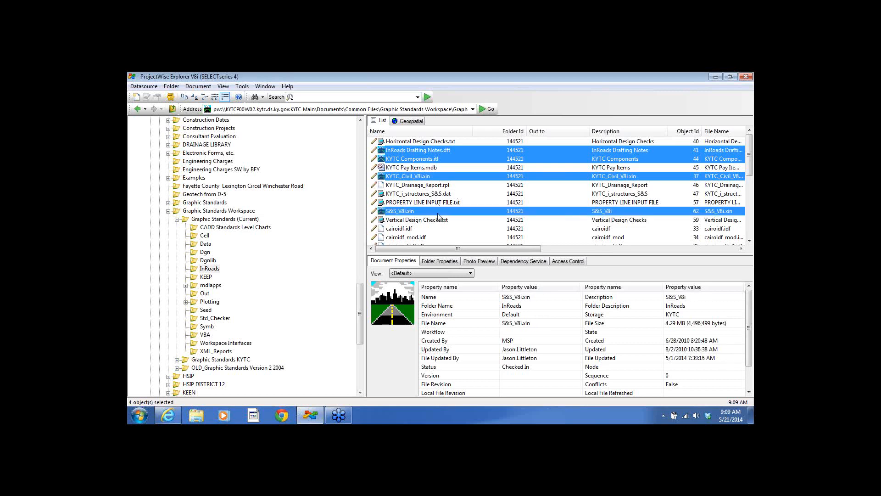
right_click(442, 212)
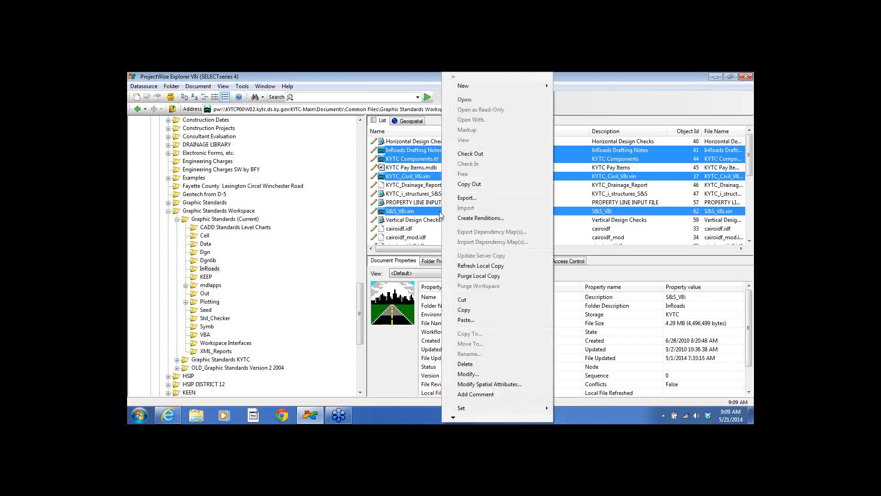
click(464, 310)
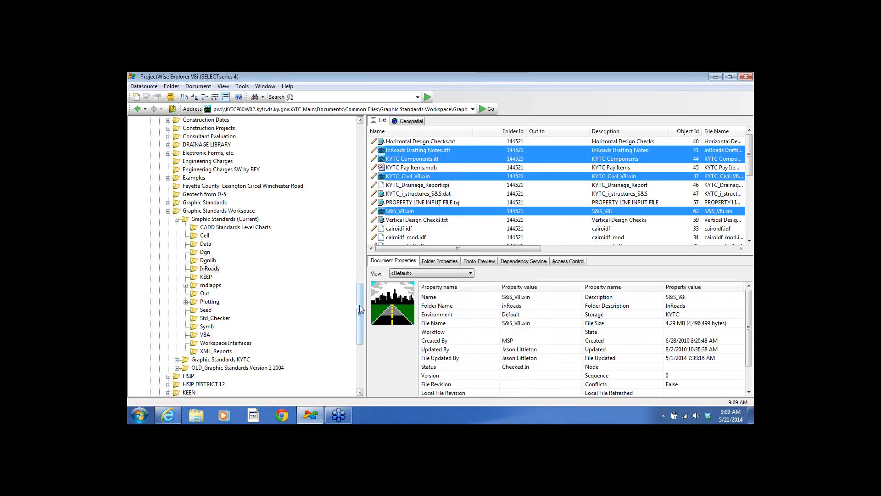
- Open the project's InRoads Files folder under Working Folders, Highway Design Working Folder, Phase 1 Design Working Files
drag(360, 307, 362, 217)
scroll(241, 256, down, 2)
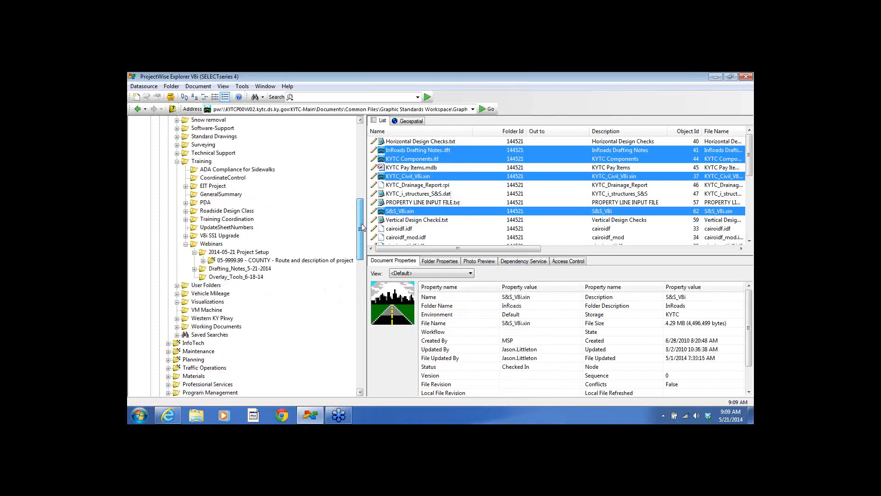
click(203, 252)
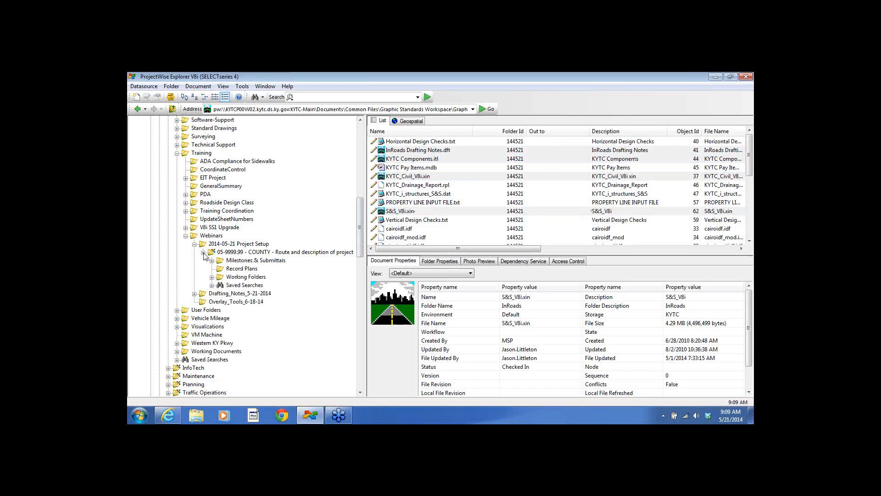
click(212, 277)
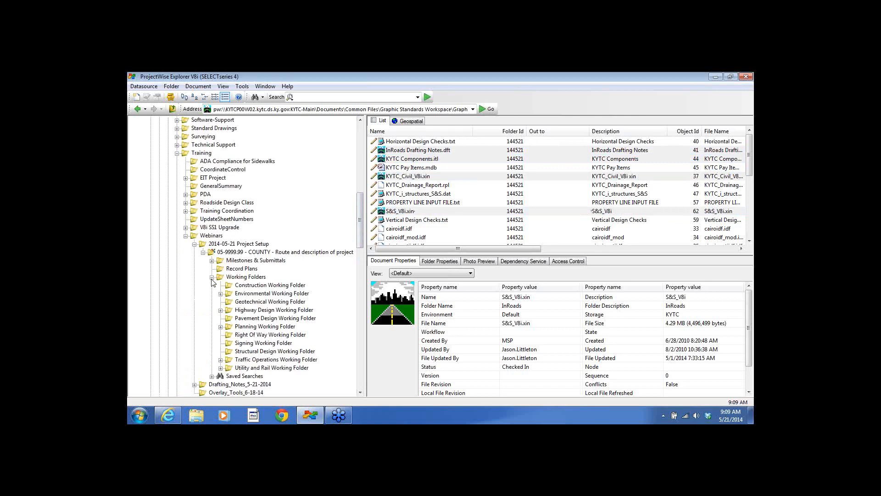
click(221, 311)
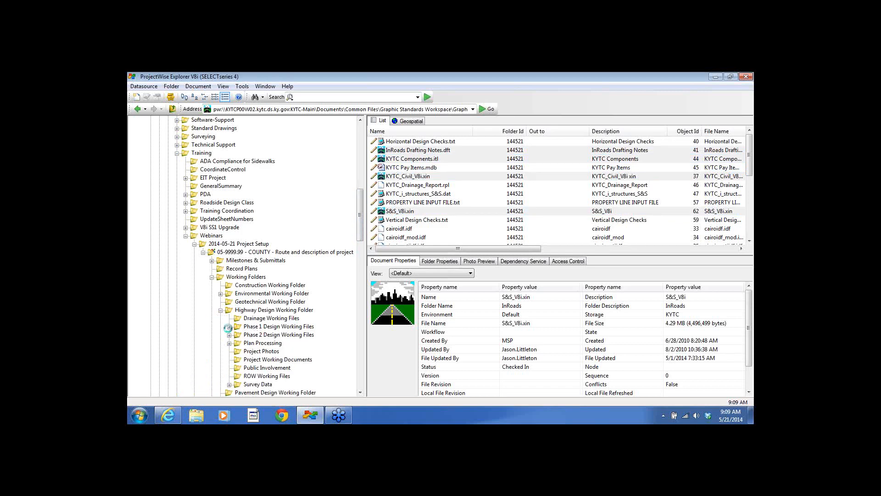
click(229, 327)
click(267, 336)
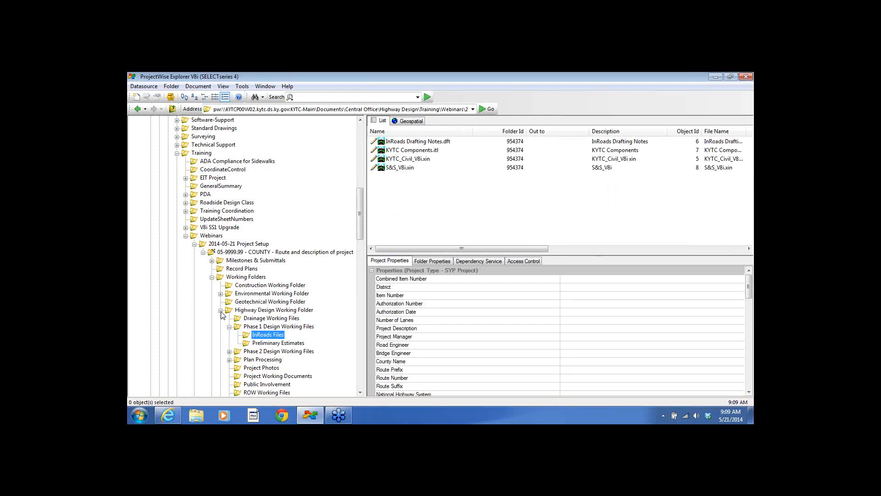
- Copy PlanSheetNumbering.xlsx from the Data folder of Graphic Standards (Current) in the Graphic Standards Workspace
drag(361, 227, 362, 338)
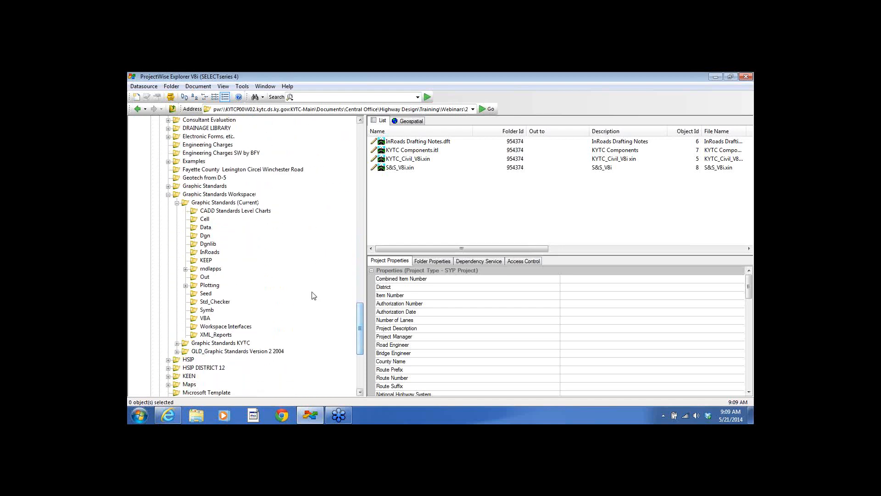
click(208, 228)
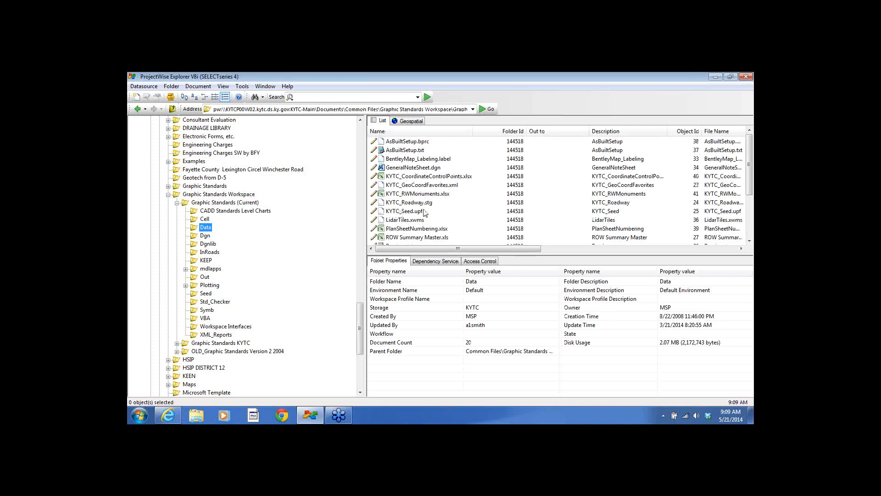
click(429, 229)
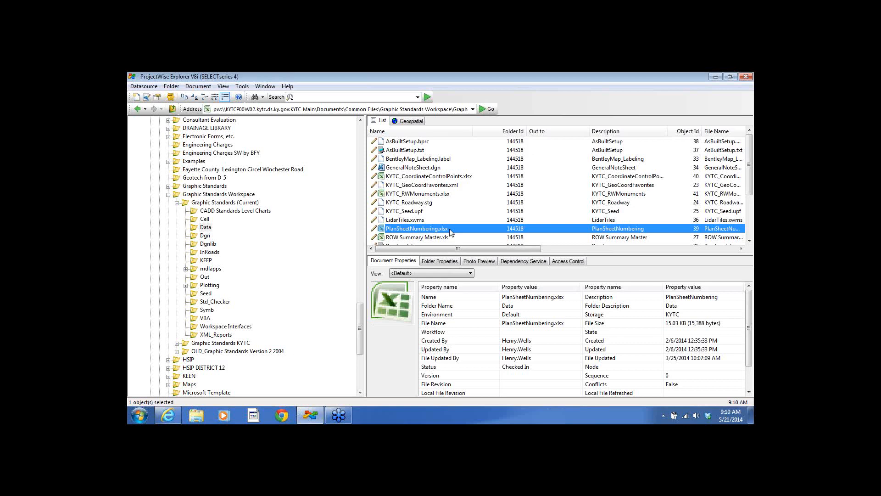
right_click(450, 232)
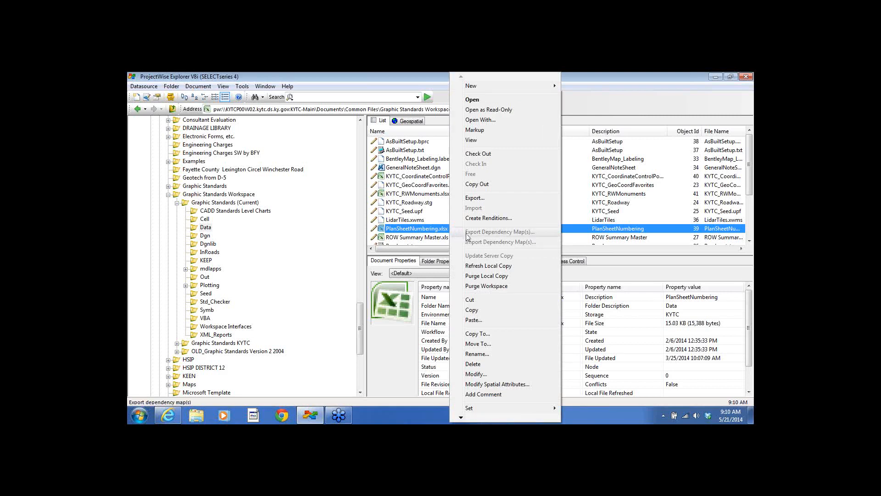
click(483, 308)
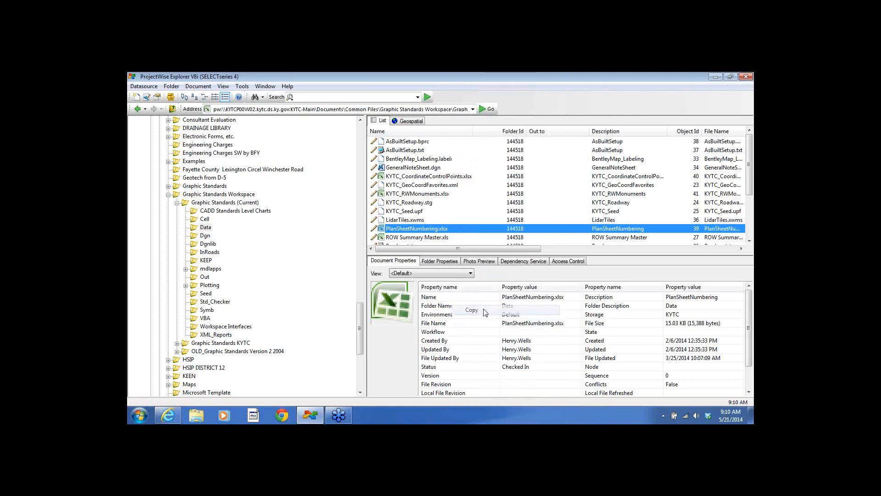
- Open the project's Phase 2 Design Working Files folder and select PlanSheetNumbering.xlsx there
drag(362, 313, 363, 216)
click(283, 278)
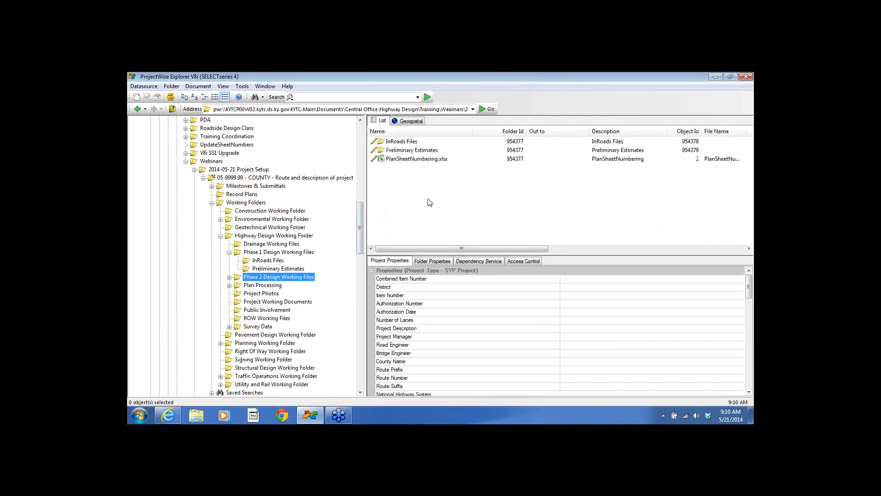
click(381, 160)
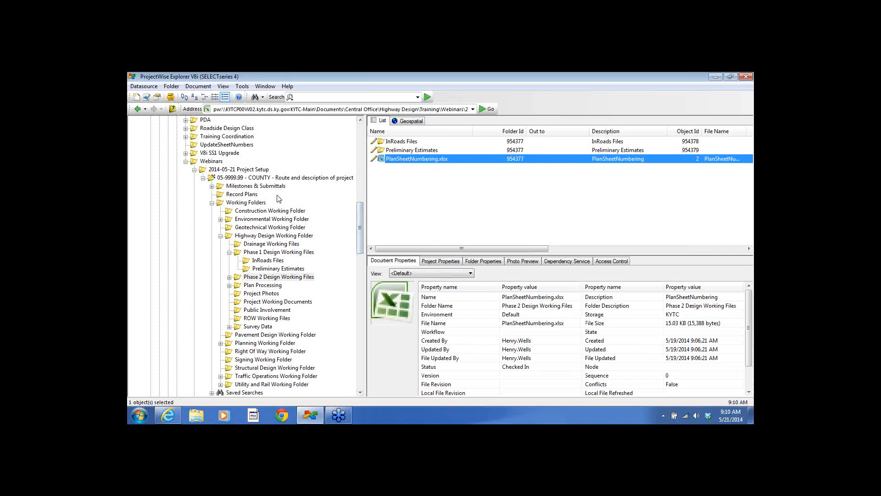
- Open kytc_2d.dgn from the project's root folder in MicroStation and check the working units in its design file settings
click(265, 178)
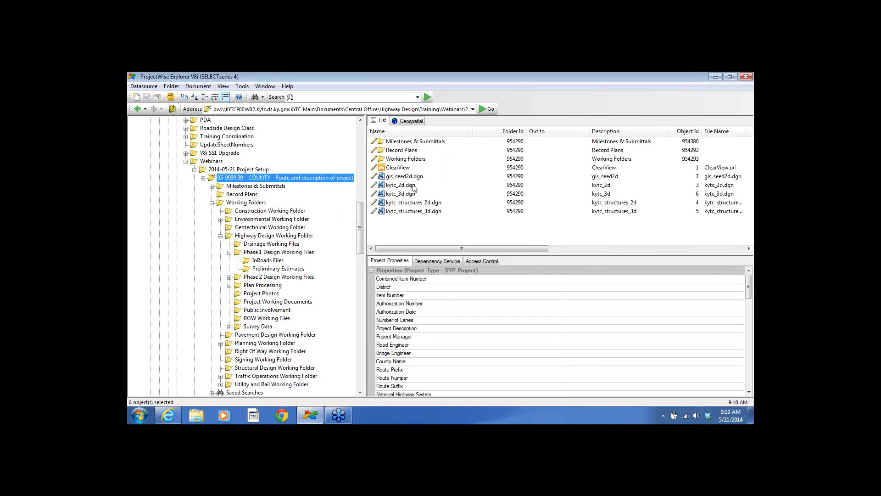
double_click(415, 186)
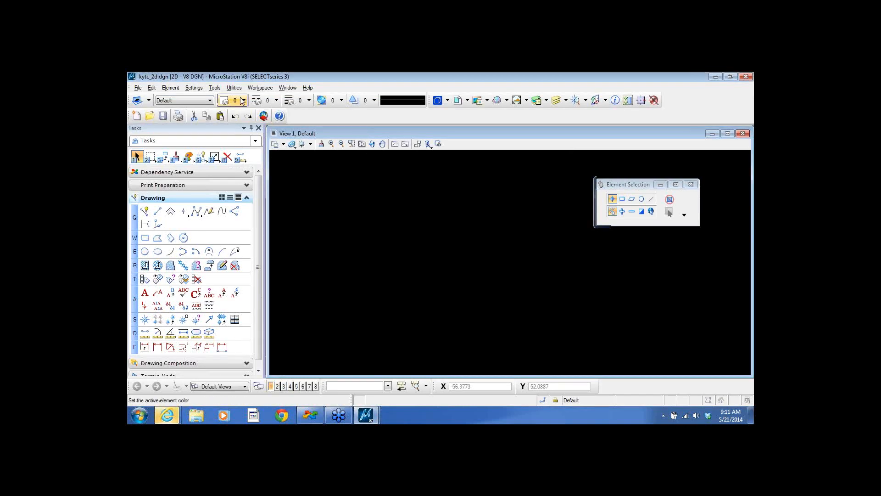
click(194, 89)
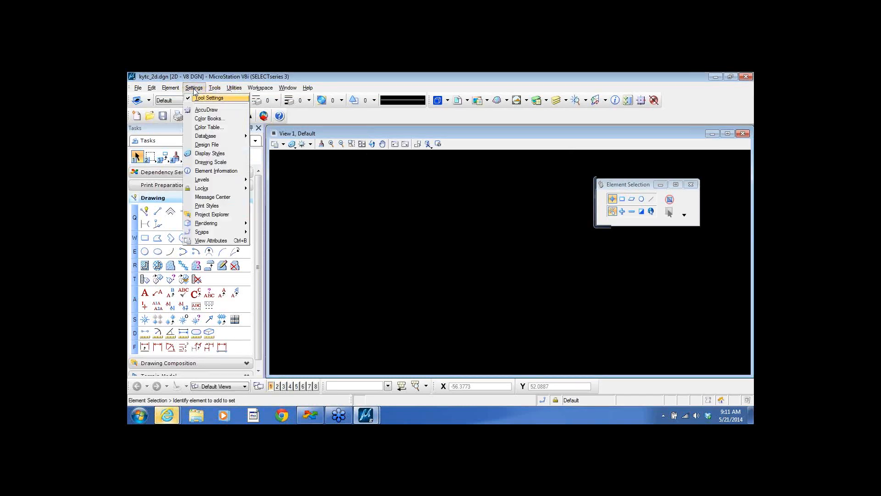
click(206, 145)
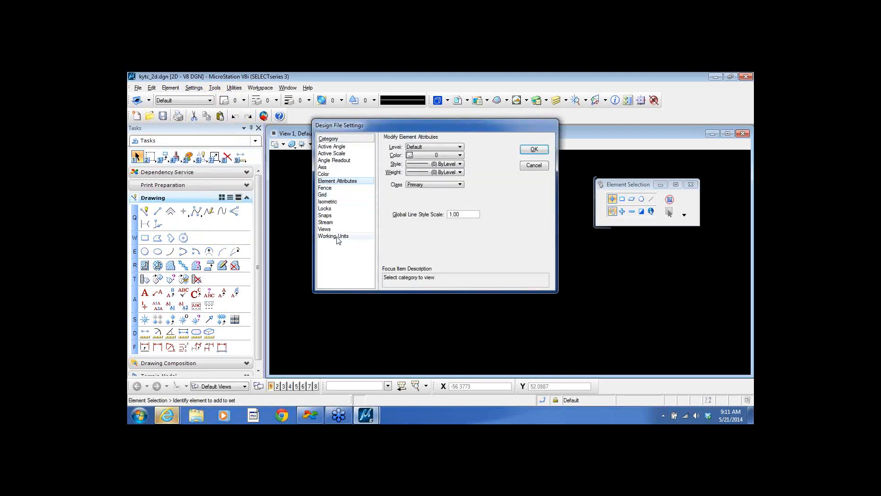
click(337, 237)
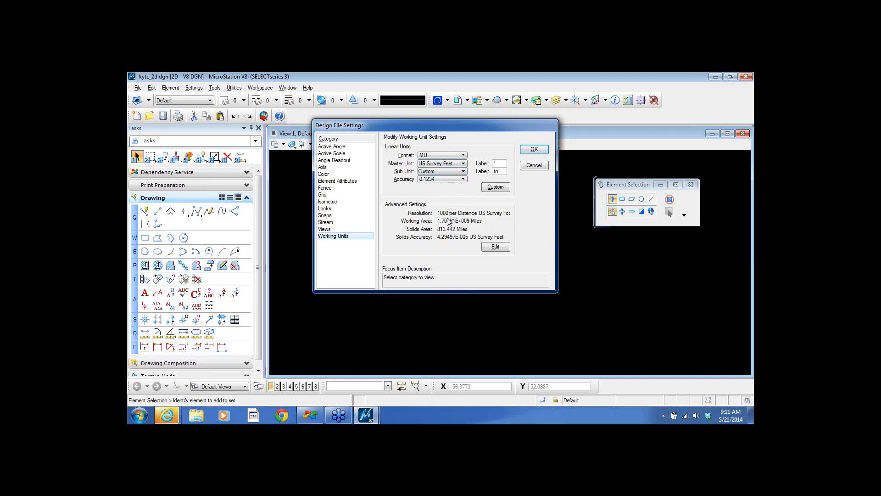
click(534, 166)
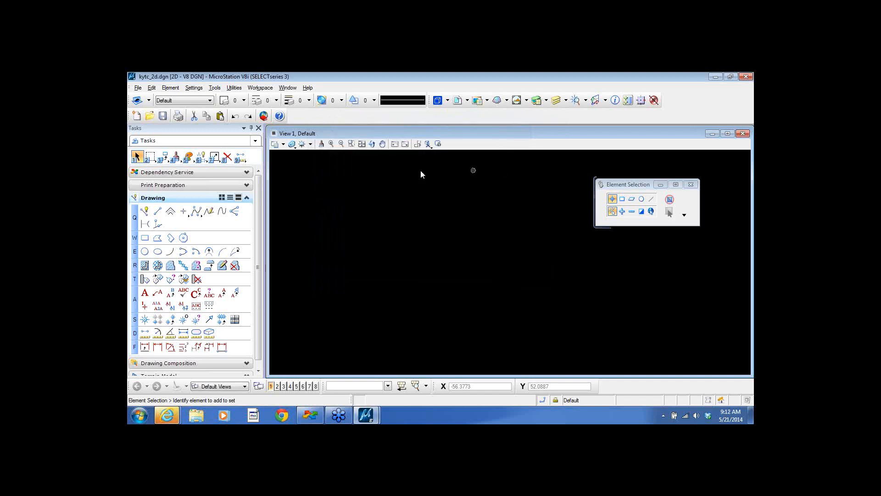
- Check which geographic coordinate system is assigned to the kytc_2d.dgn seed file and close its dialog
click(214, 89)
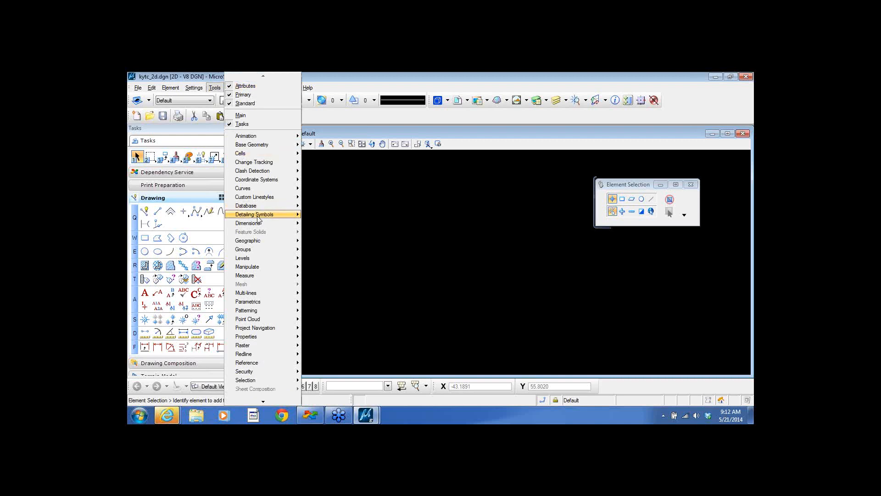
mouse_move(263, 240)
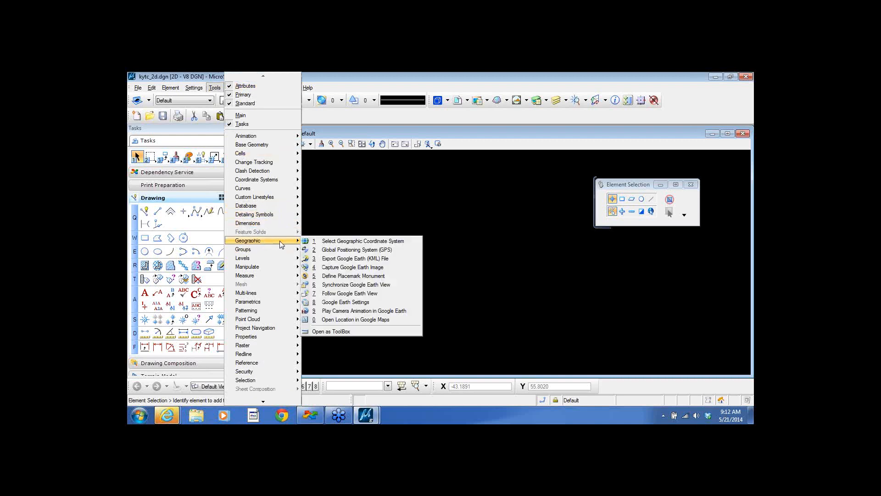
click(348, 243)
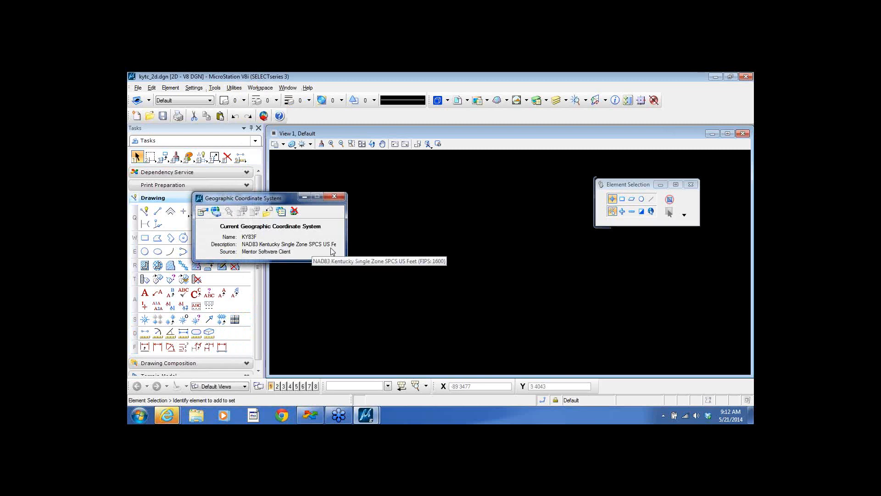
click(340, 197)
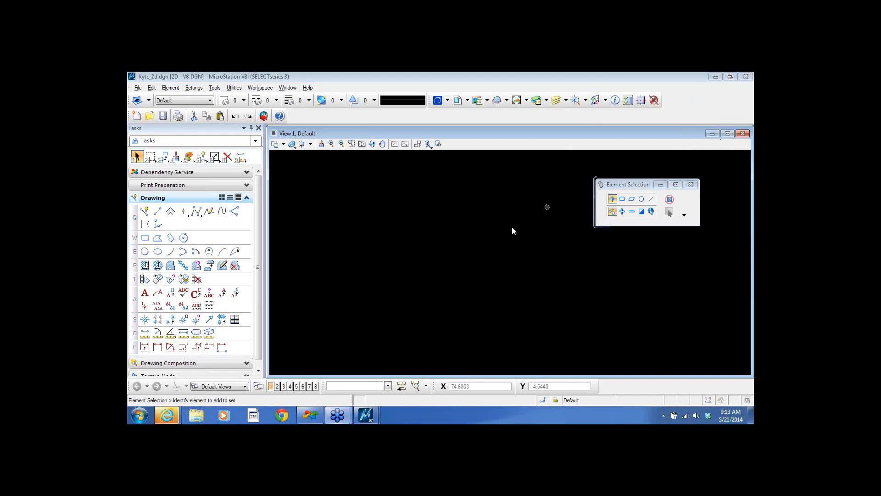
click(467, 260)
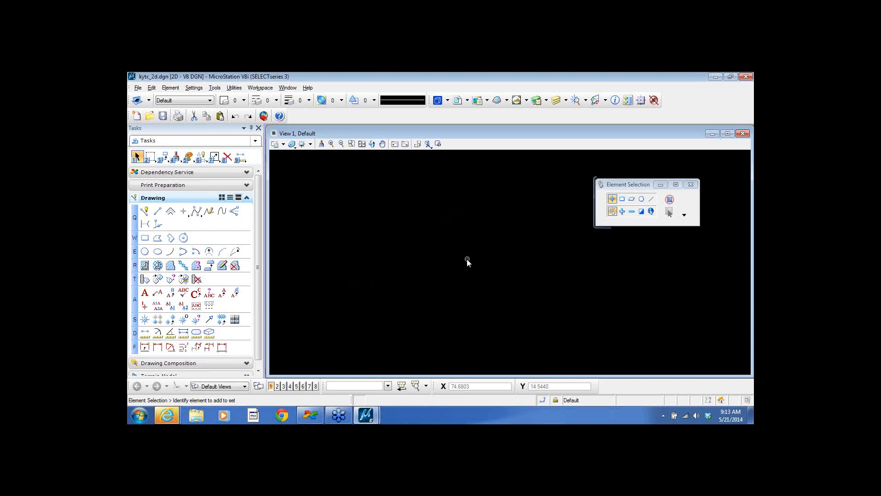
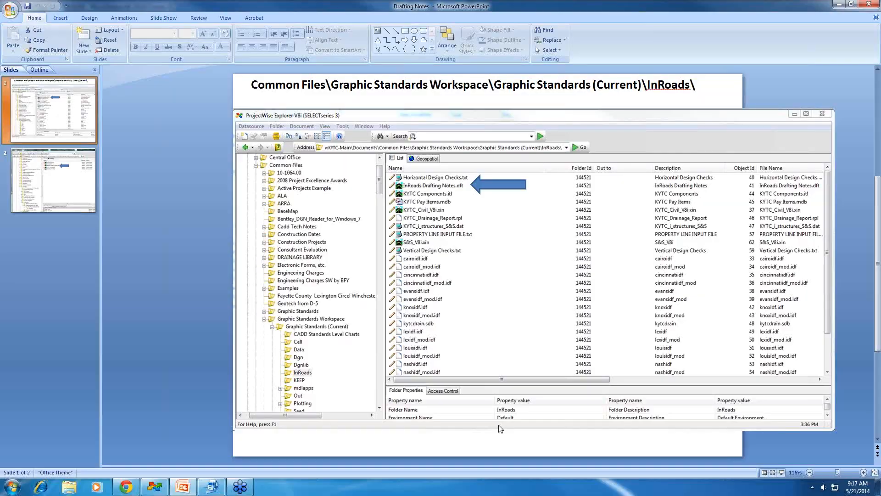
- Switch from the slides to MicroStation and create a new InRoads project defaults configuration named "class"
scroll(500, 428, down, 1)
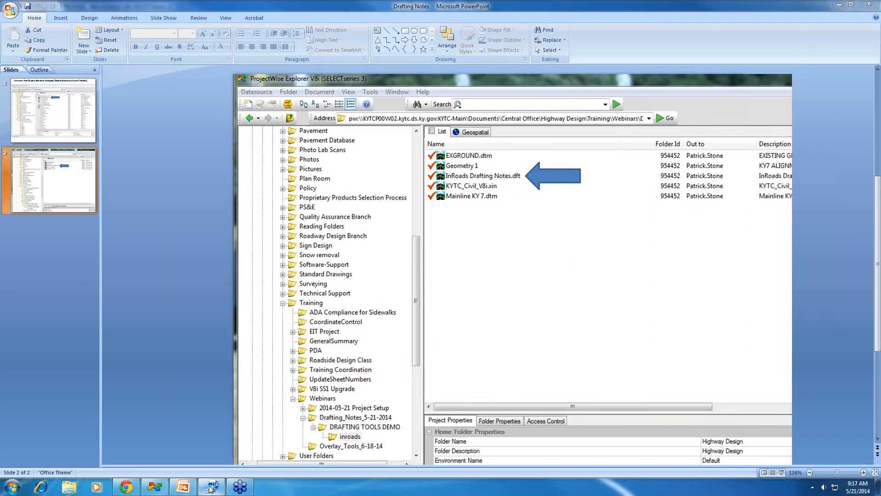
click(211, 487)
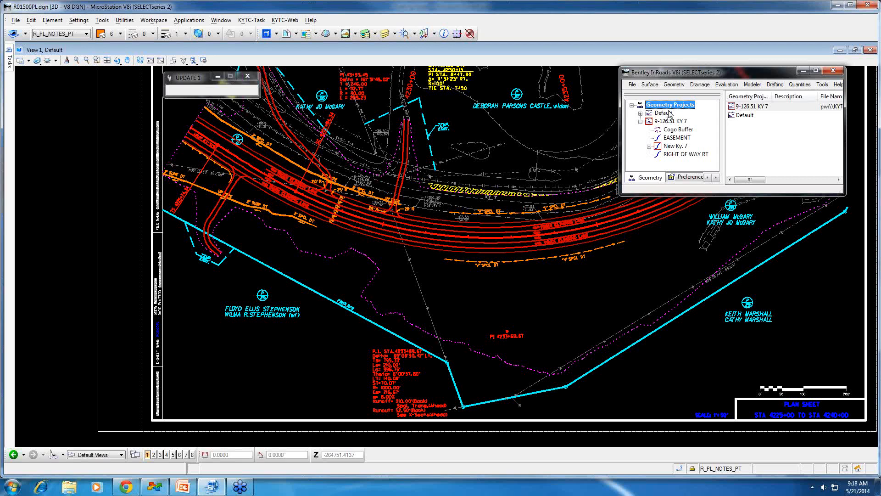
click(632, 85)
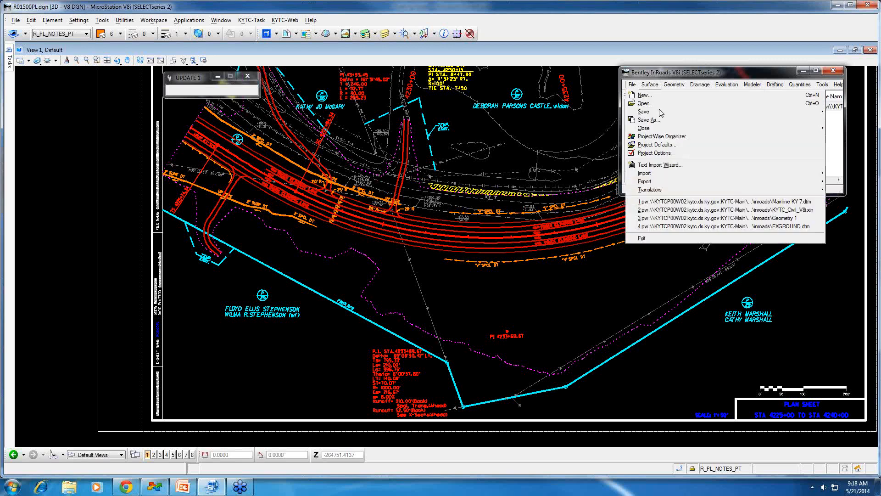
click(656, 144)
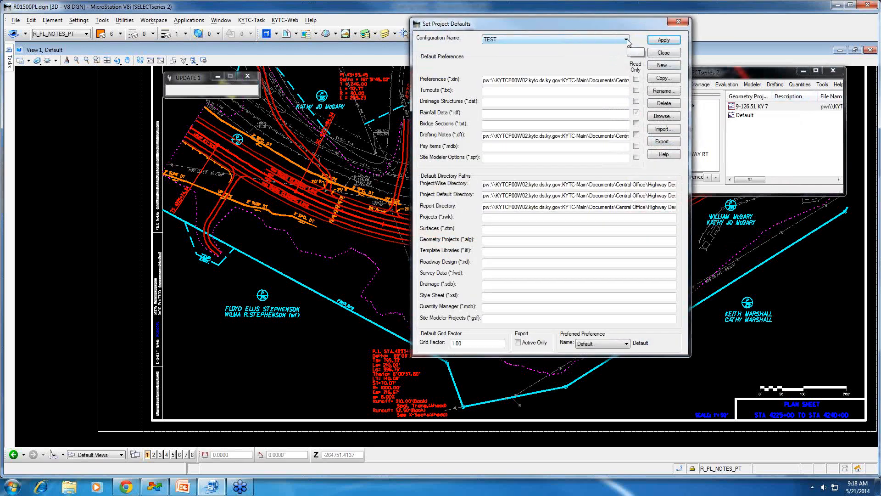
click(627, 40)
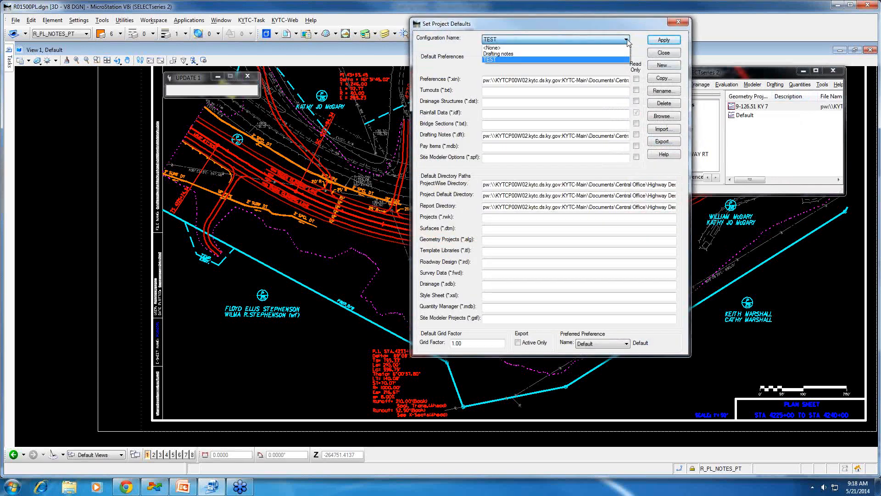
click(627, 42)
click(664, 65)
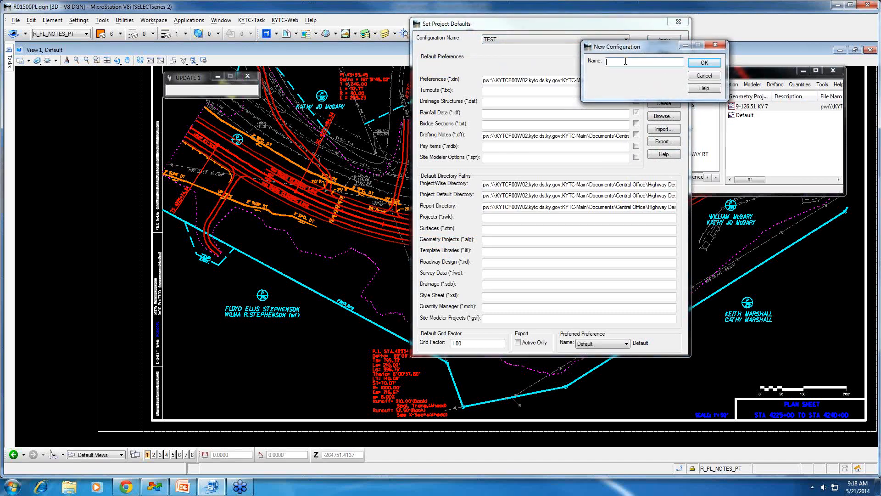
text(class)
key(Return)
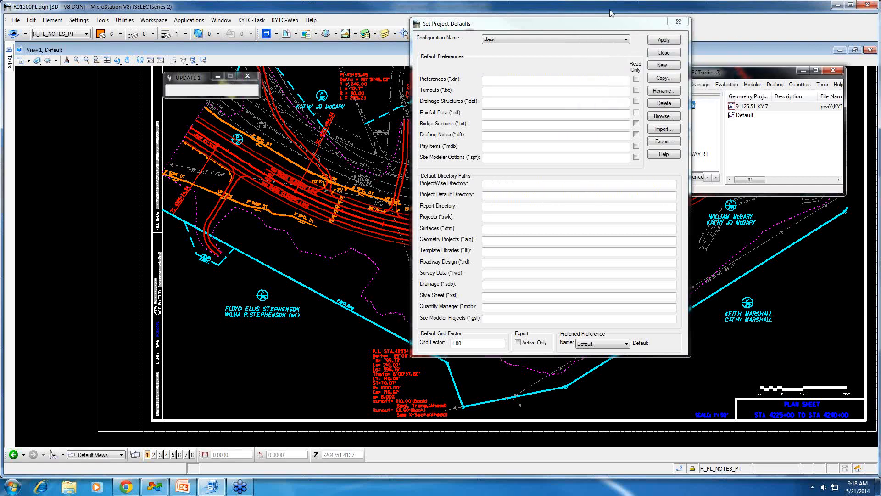
- Set the configuration's default Preferences (*.xin) file to KYTC_Civil_V8i.xin from the inroads folder
click(495, 80)
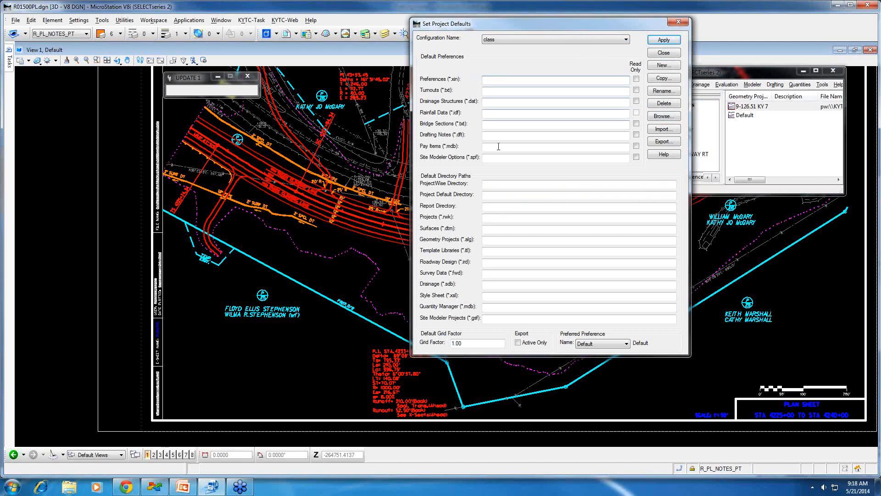
click(673, 120)
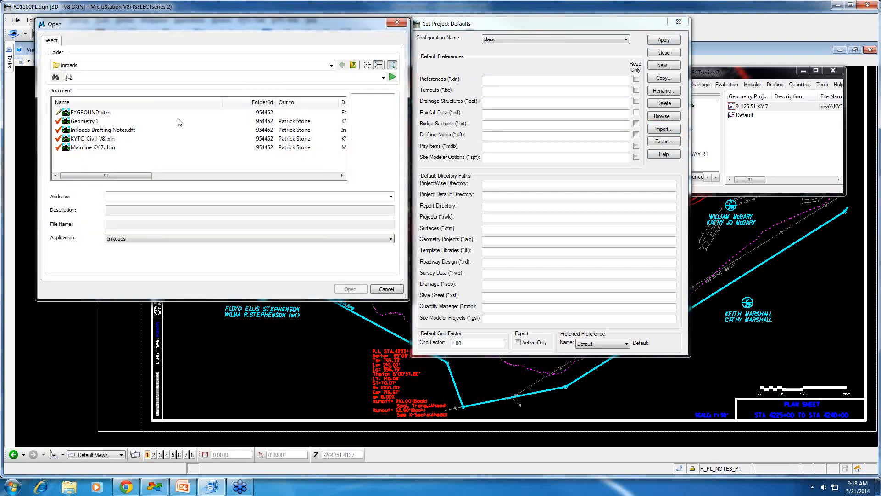
click(102, 142)
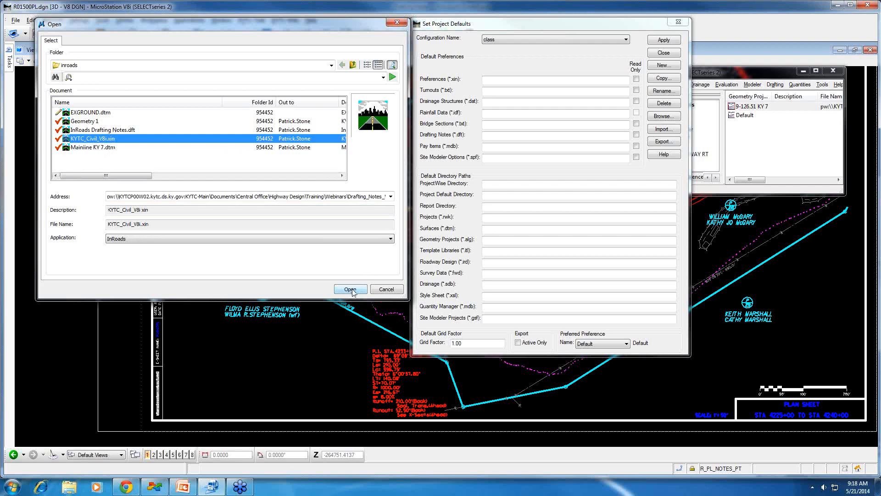
click(352, 290)
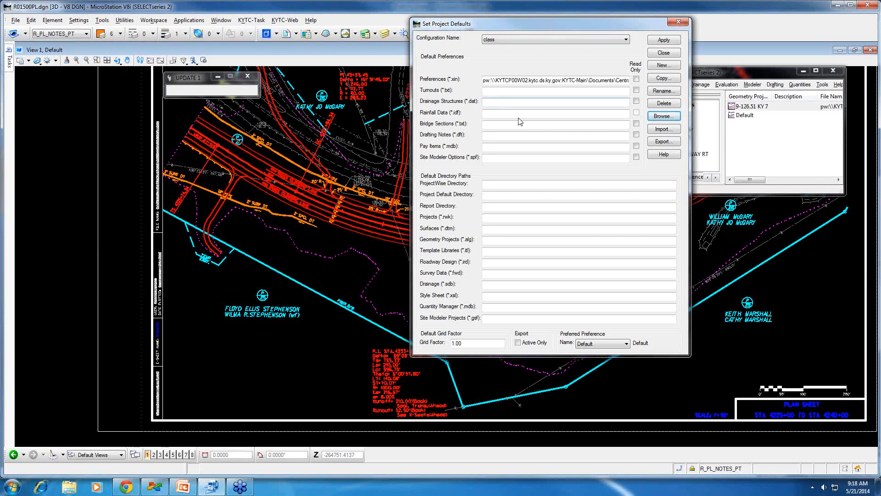
- Set the configuration's default Drafting Notes (*.dft) file to InRoads Drafting Notes.dft from the inroads folder
click(492, 135)
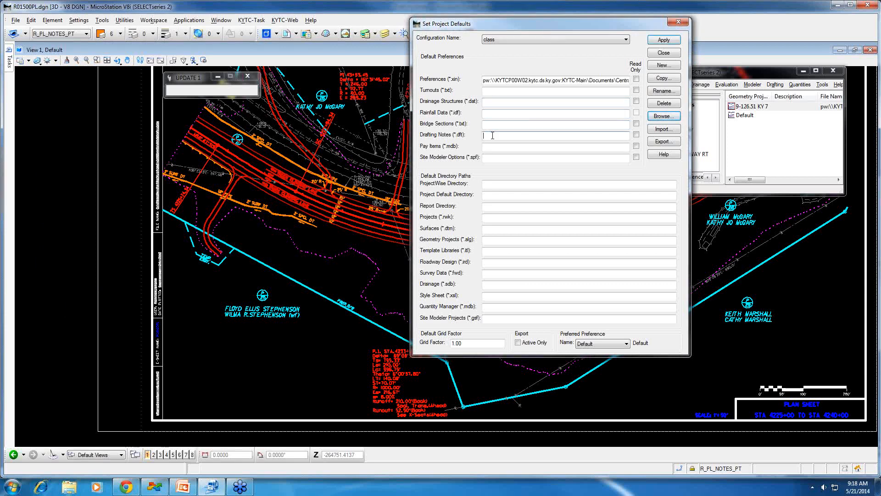
click(655, 115)
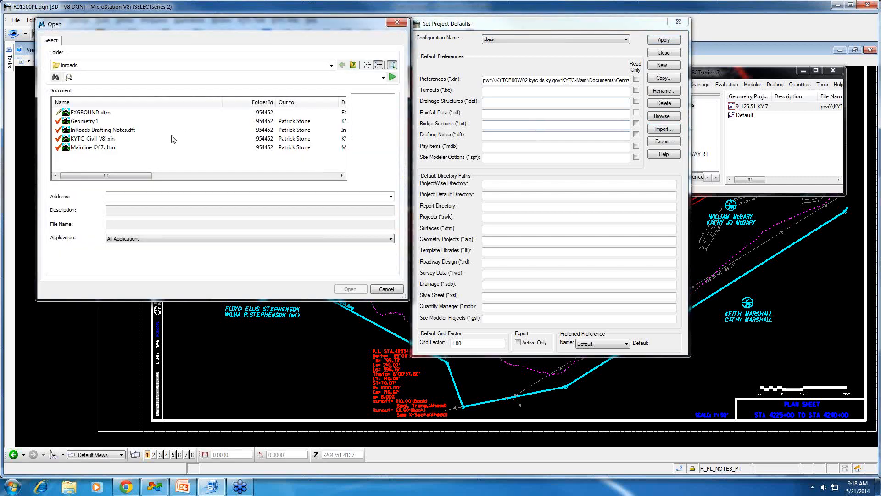
click(115, 131)
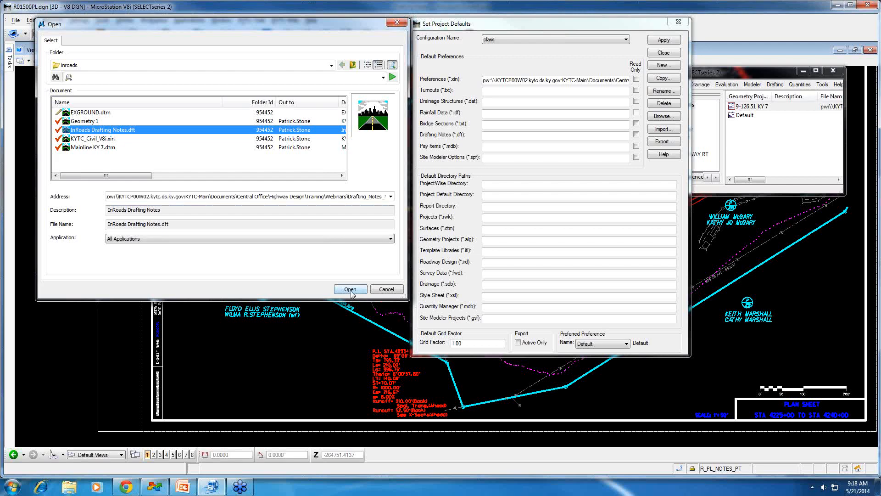
key(Return)
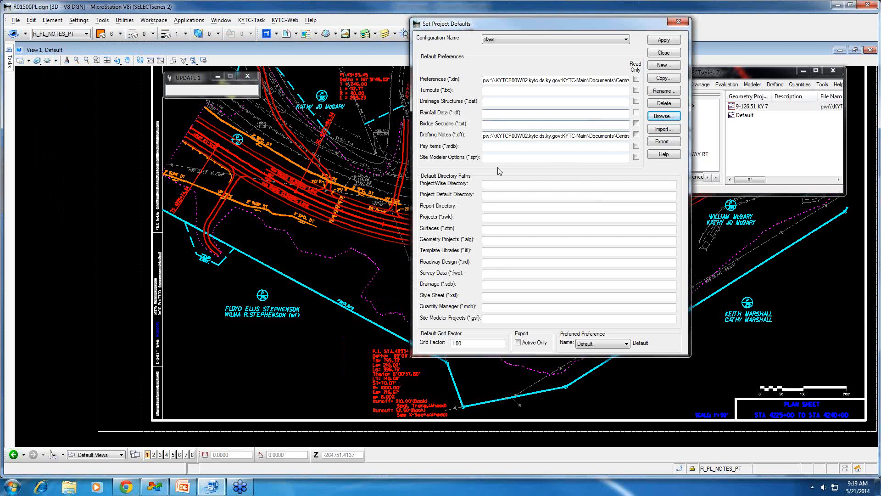
click(495, 184)
click(664, 115)
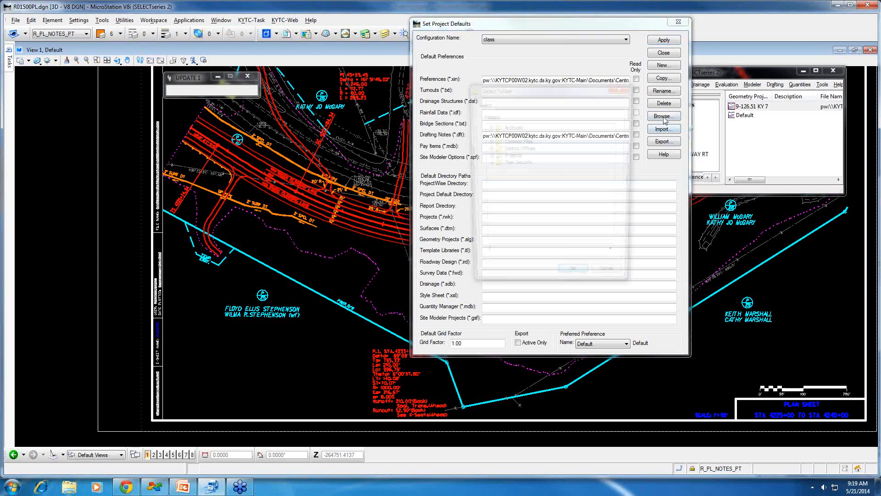
drag(535, 91, 733, 135)
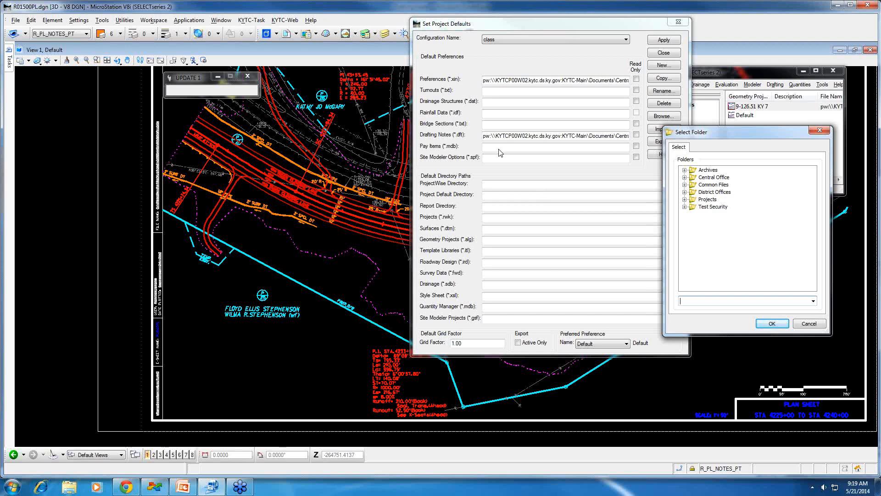
click(494, 133)
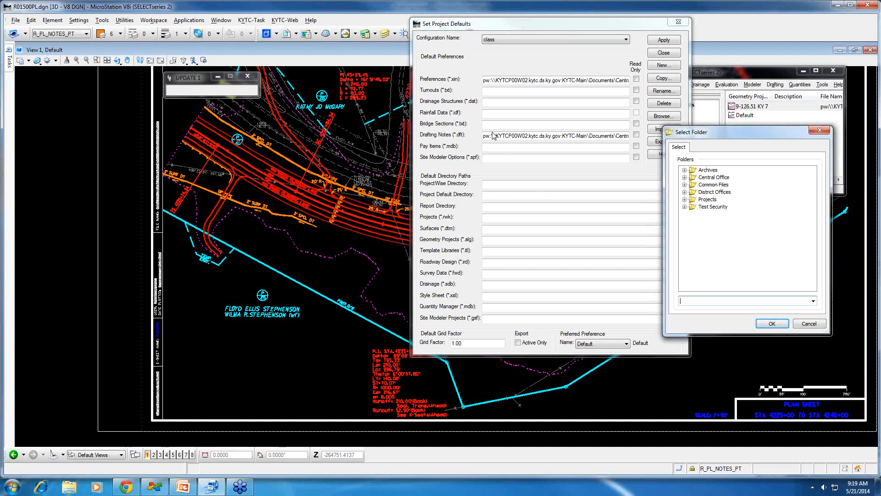
click(810, 323)
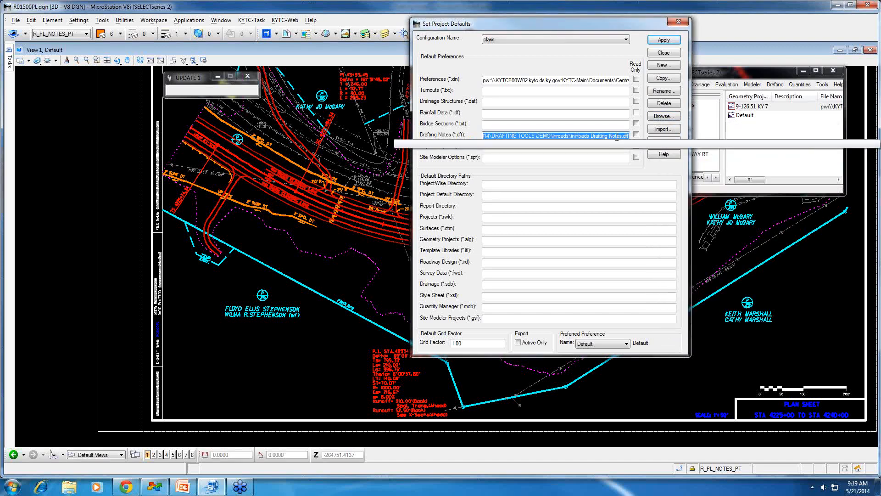
- Check the full Drafting Notes file path and close the project defaults without saving the changes to the class configuration
click(591, 135)
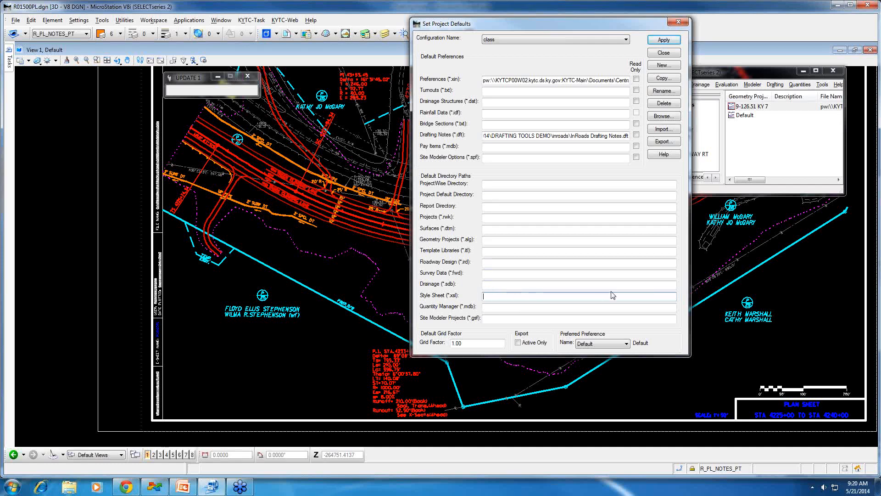
click(664, 52)
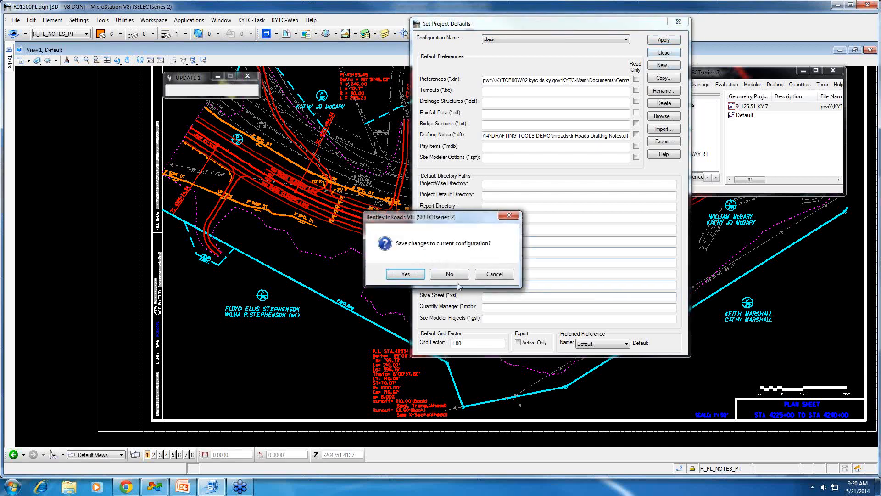
click(450, 274)
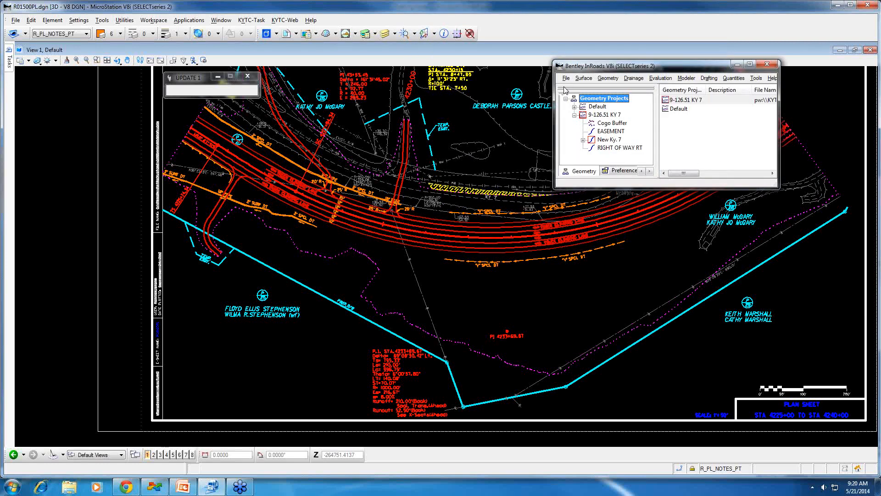
- Open InRoads Drafting Notes.dft as the note file in Place Plan Note, expand its top-level folders, and close the dialog
click(709, 79)
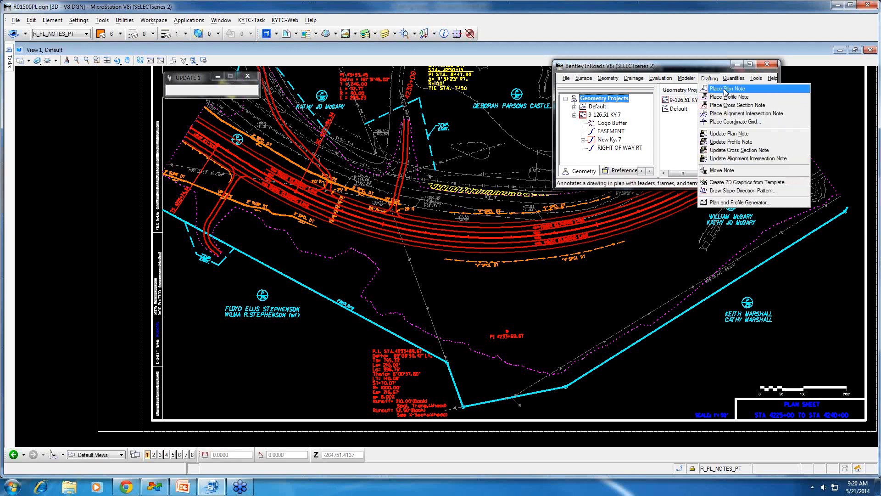
click(728, 88)
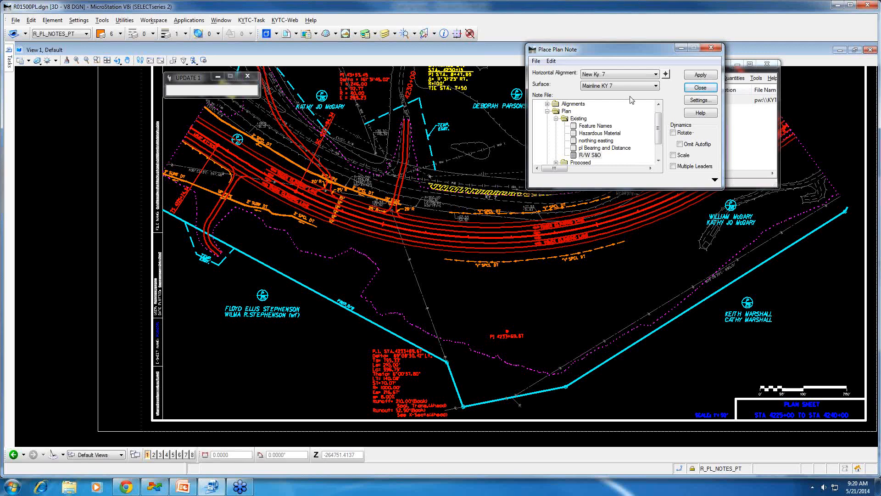
click(536, 63)
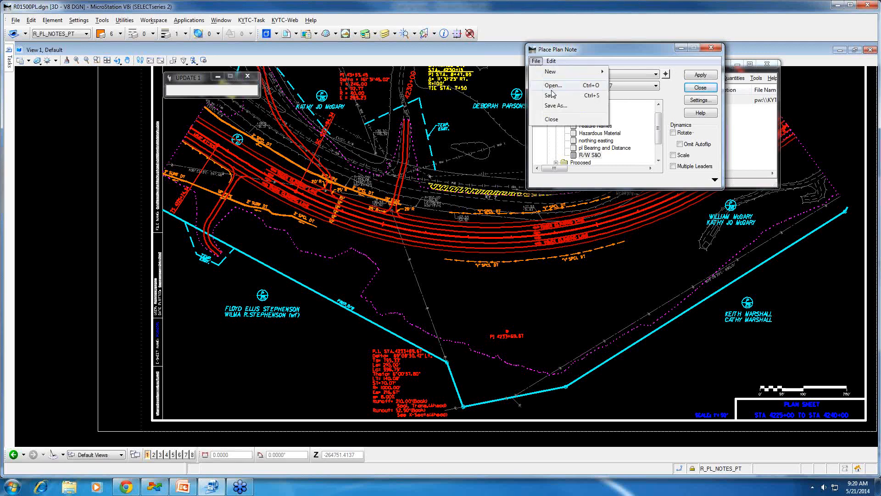
key(Escape)
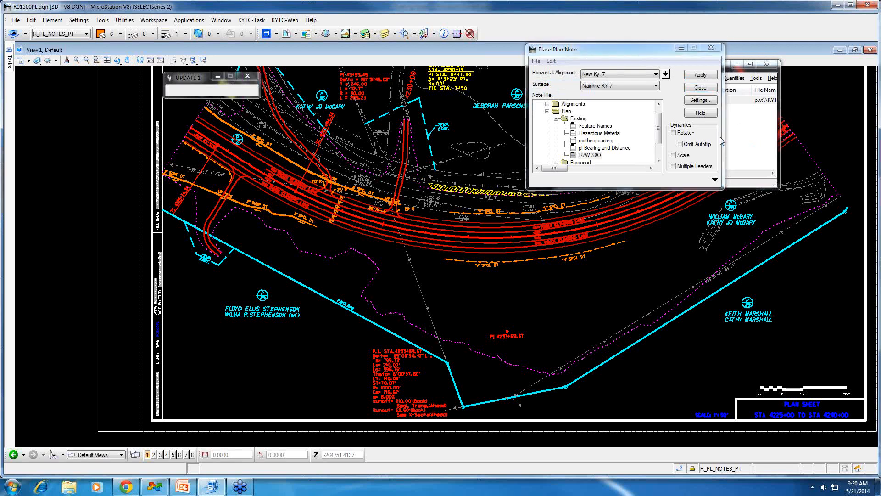
click(129, 131)
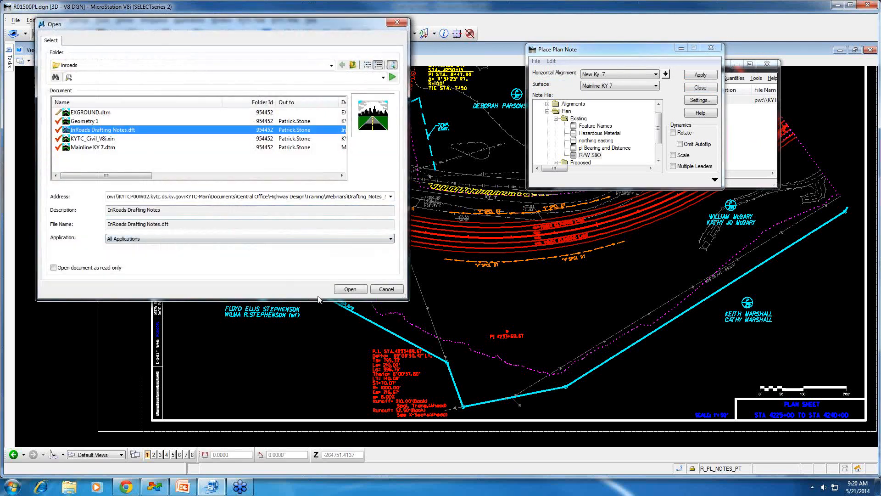
click(349, 289)
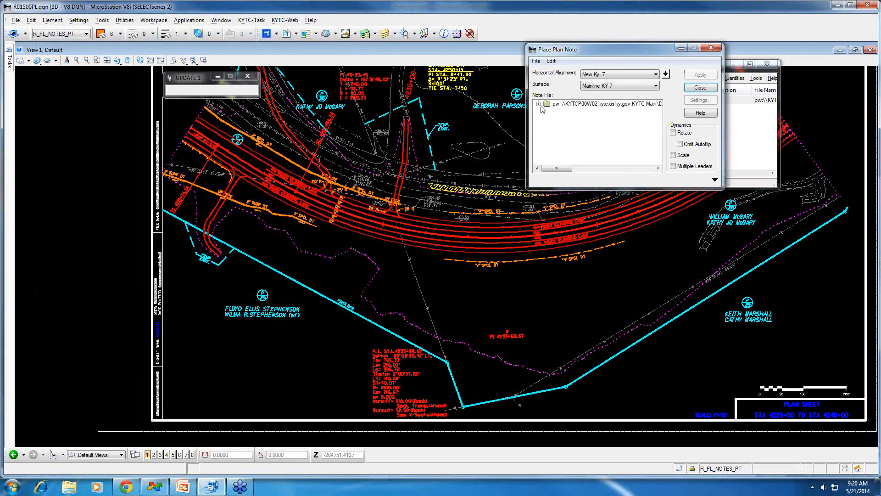
click(539, 104)
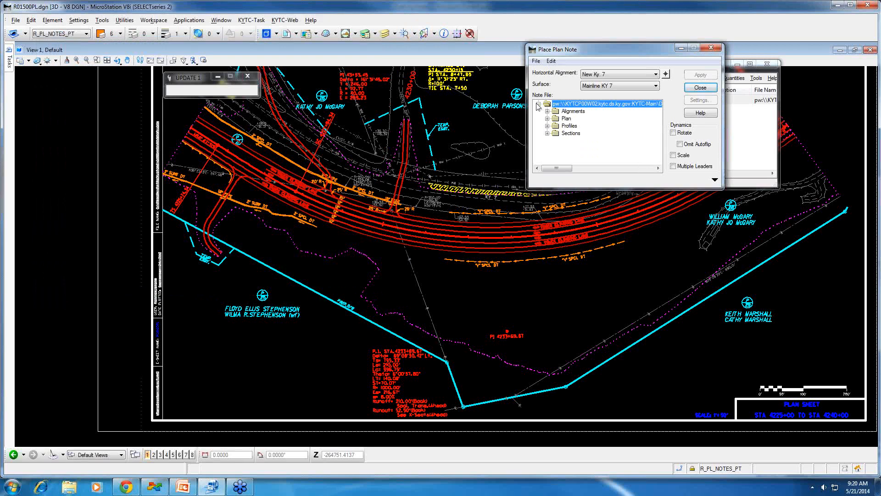
click(701, 90)
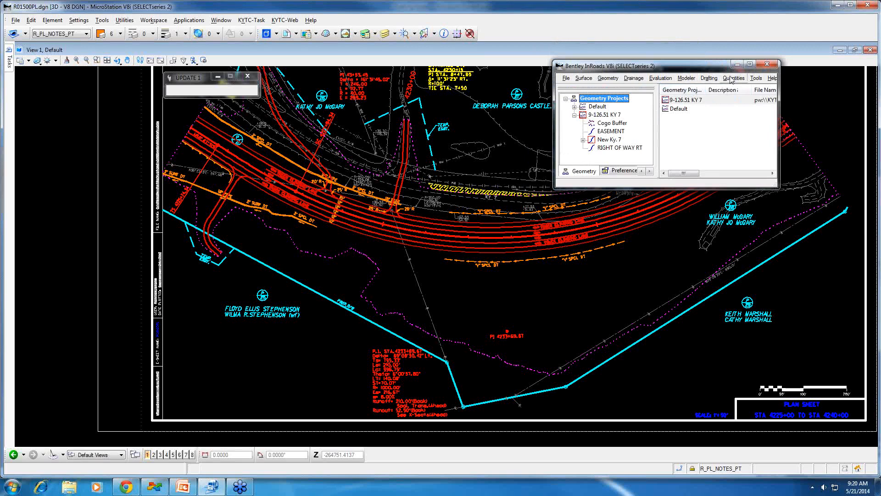
- Examine the general settings, text, cell and line style scale factors, and saved preferences in the project options
drag(691, 69, 639, 69)
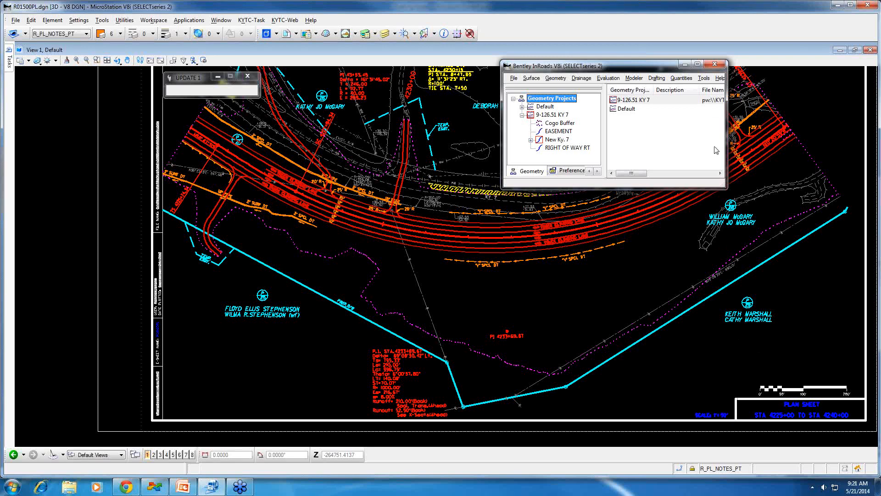
click(514, 78)
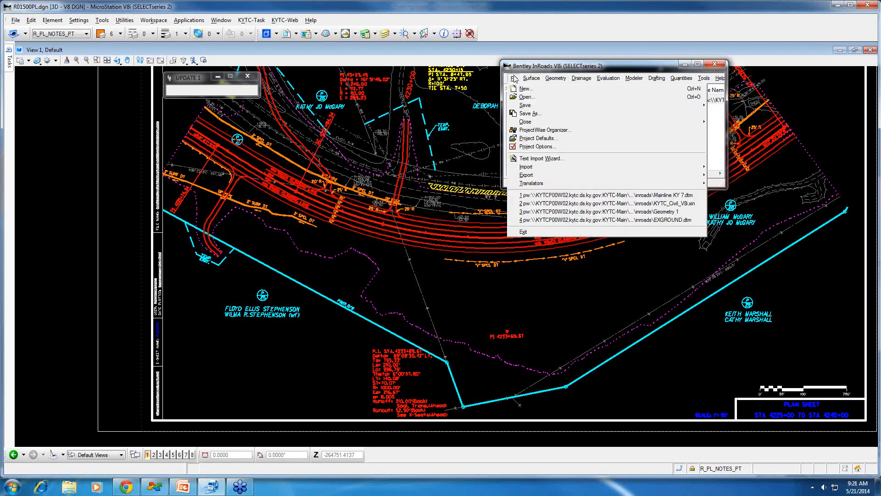
click(540, 147)
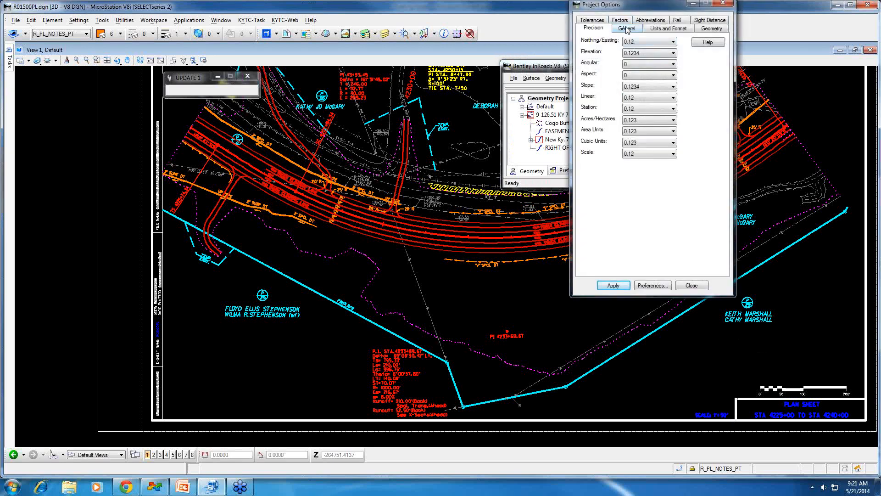
click(627, 28)
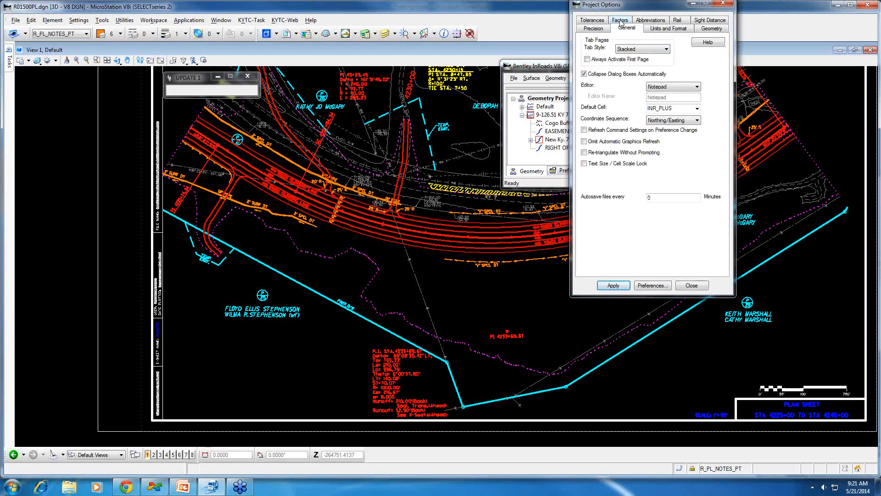
click(620, 21)
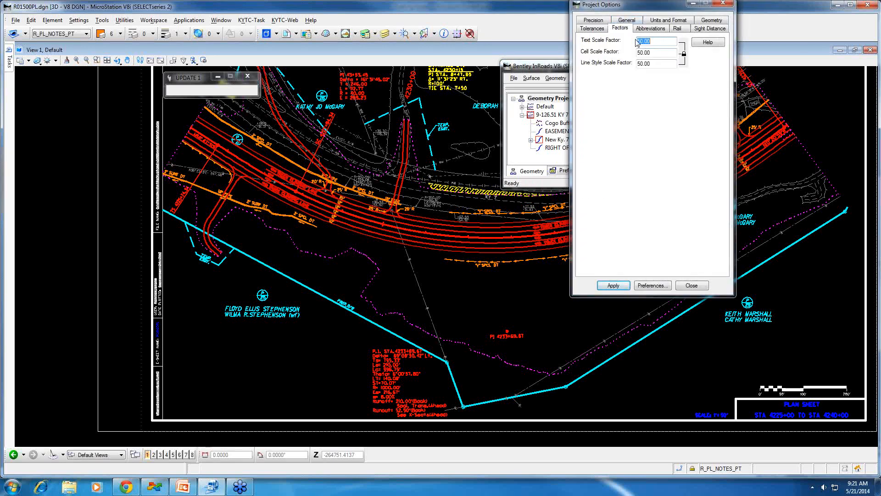
click(652, 285)
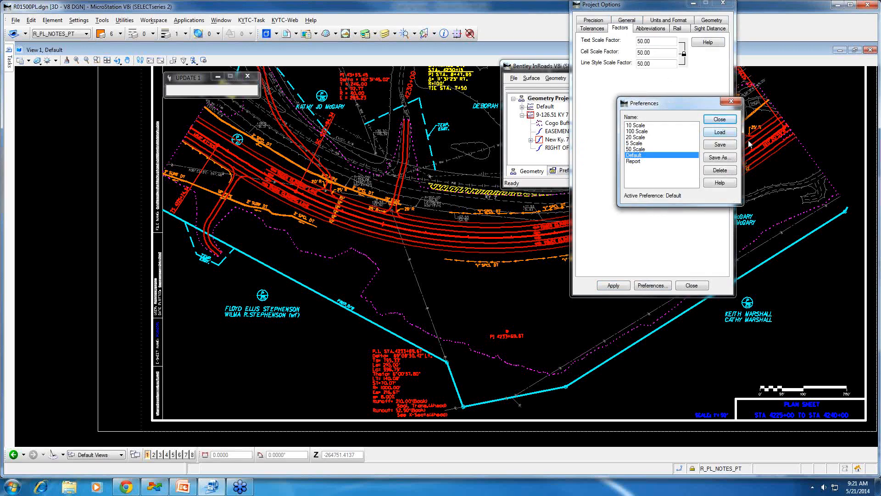
click(733, 134)
click(721, 120)
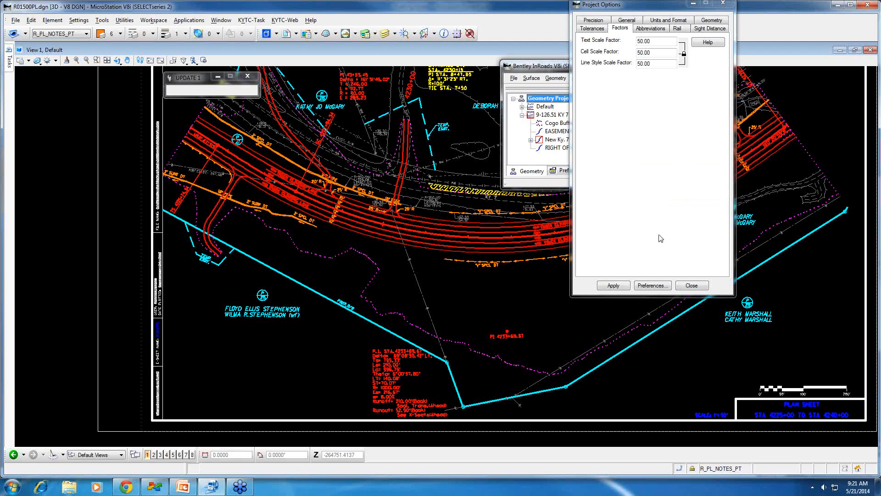
click(691, 285)
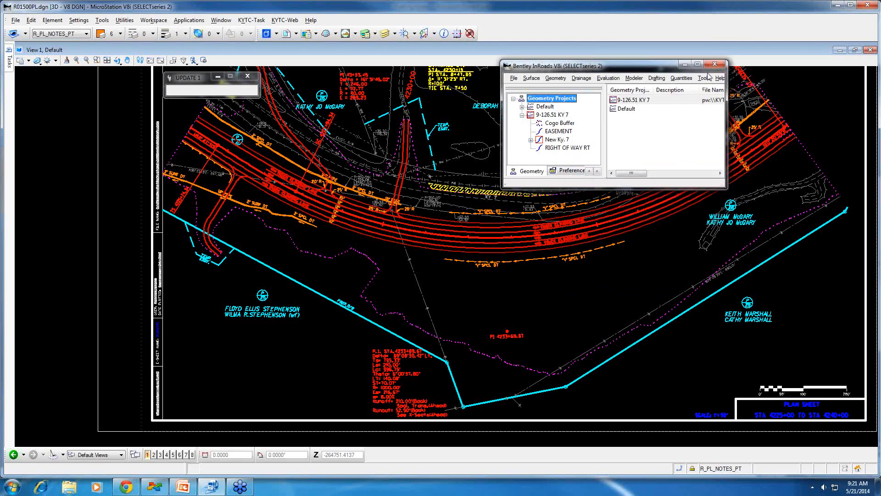
- Check the text, cell and line style values in the Global Scale Factors tool and close it
click(704, 78)
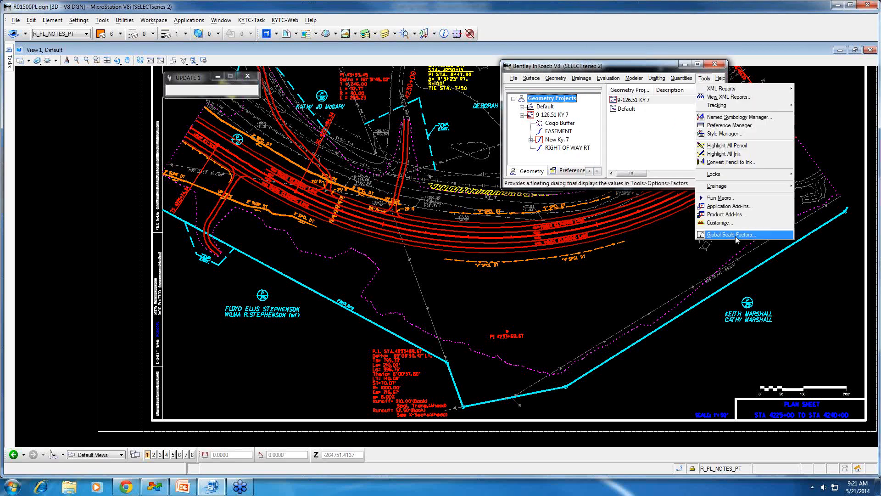
click(734, 234)
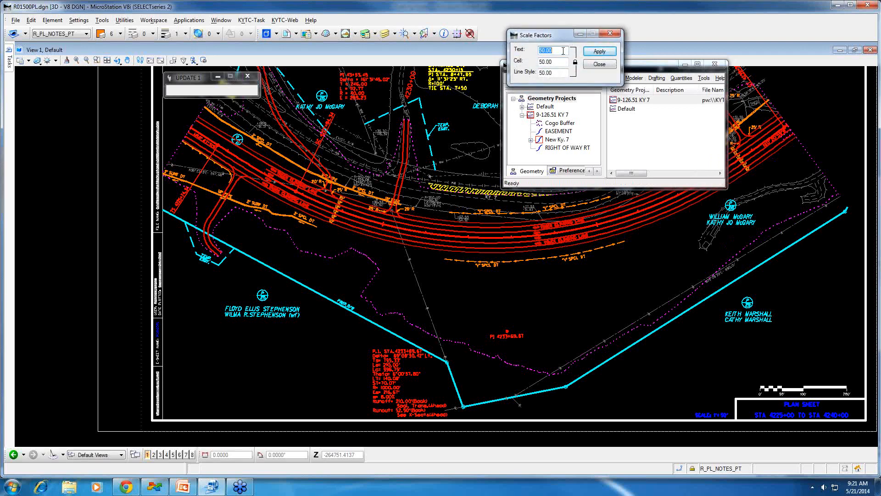
click(599, 65)
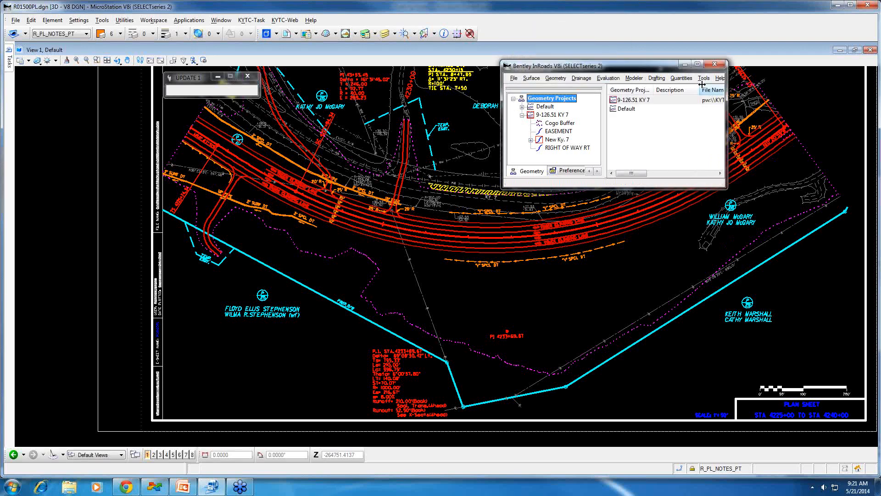
- Check whether the Global Scale Factors Add-In is enabled in the list of InRoads application add-ins
click(704, 78)
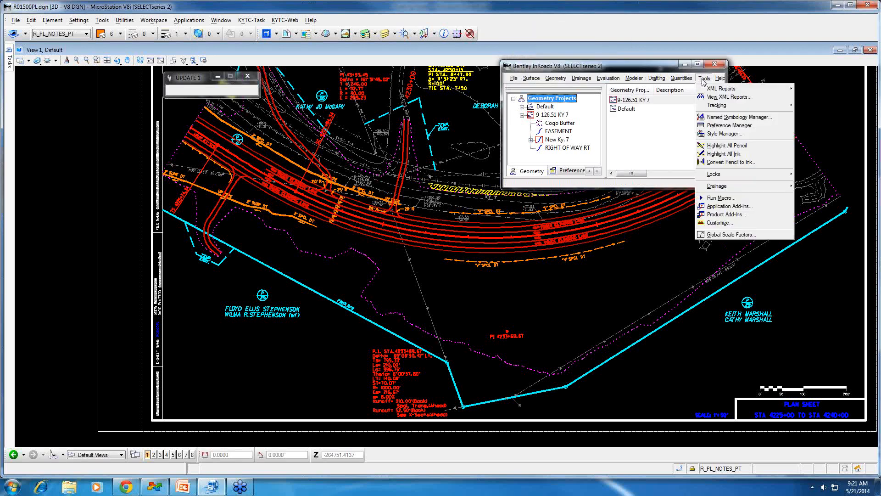
click(744, 206)
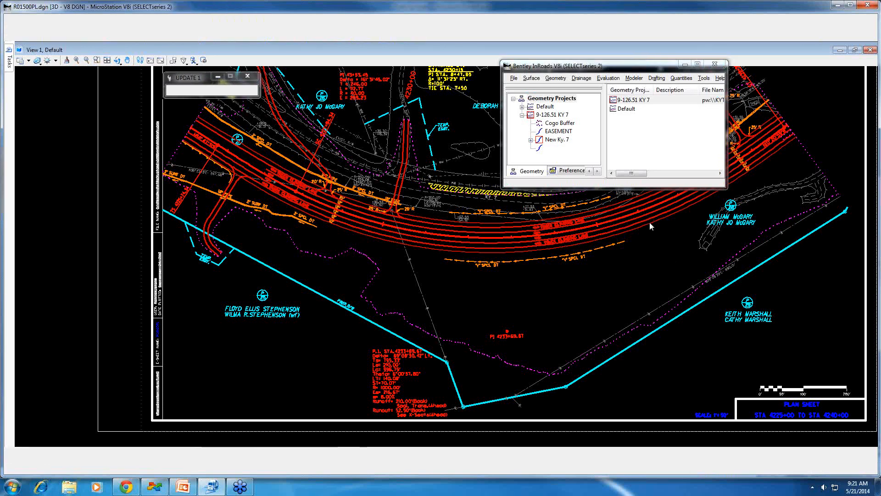
click(701, 88)
click(701, 89)
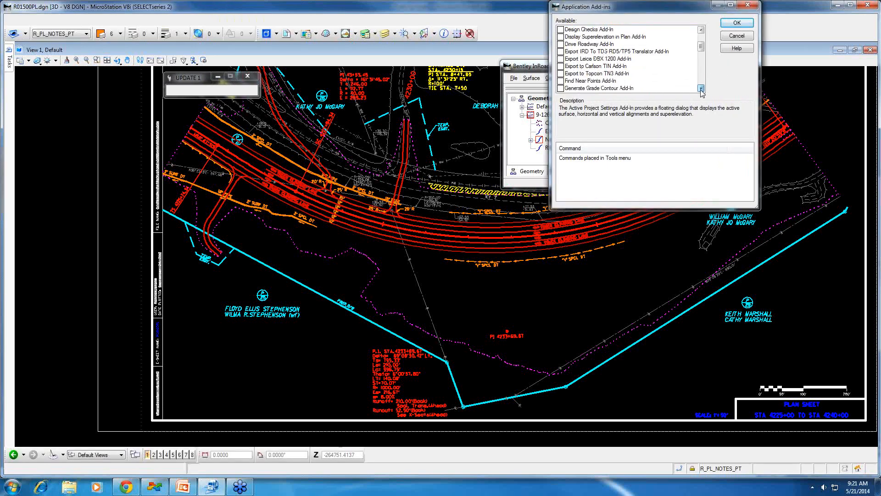
click(702, 89)
click(701, 88)
click(701, 88)
click(701, 88)
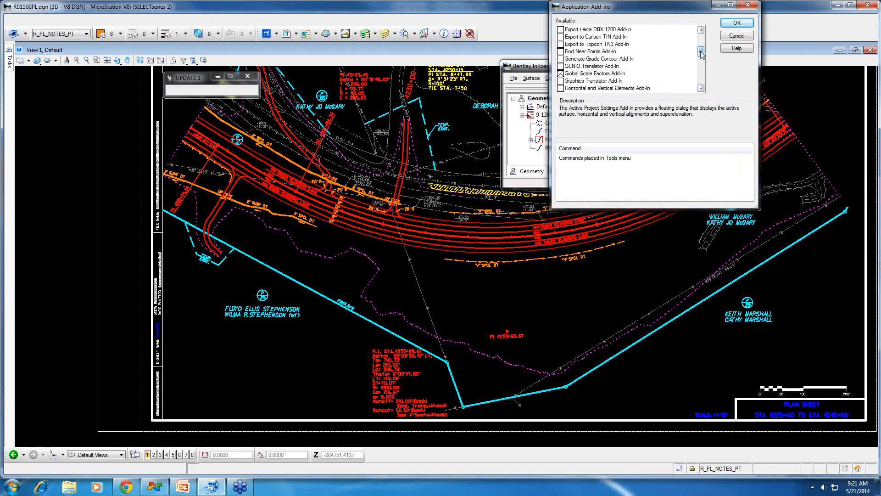
drag(701, 54, 702, 56)
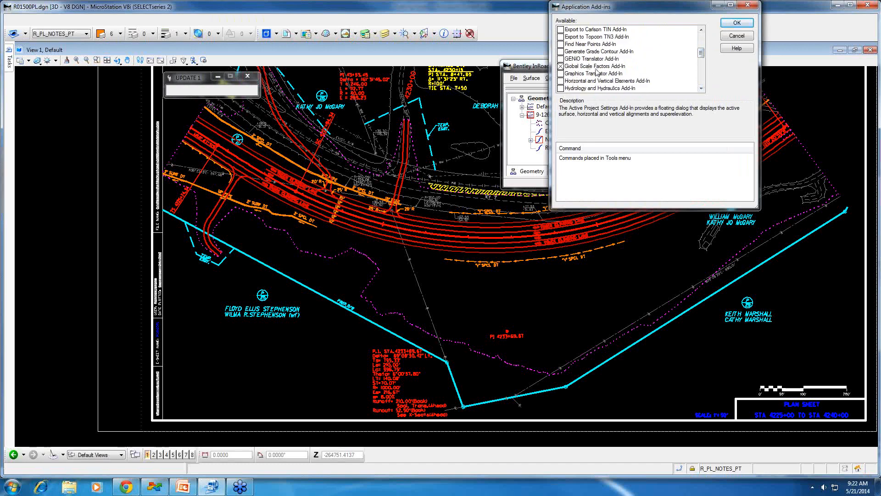
click(749, 24)
- Reopen Place Plan Note and collapse the Plan folder in the note file tree
click(705, 78)
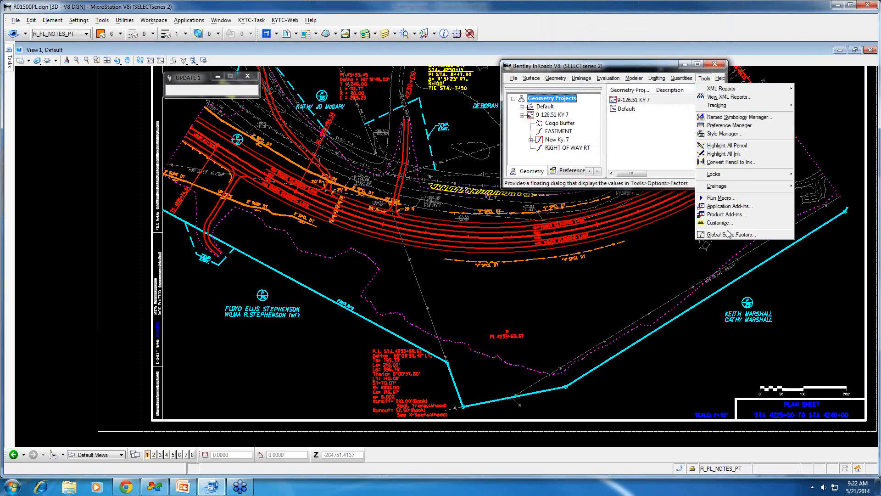
mouse_move(655, 77)
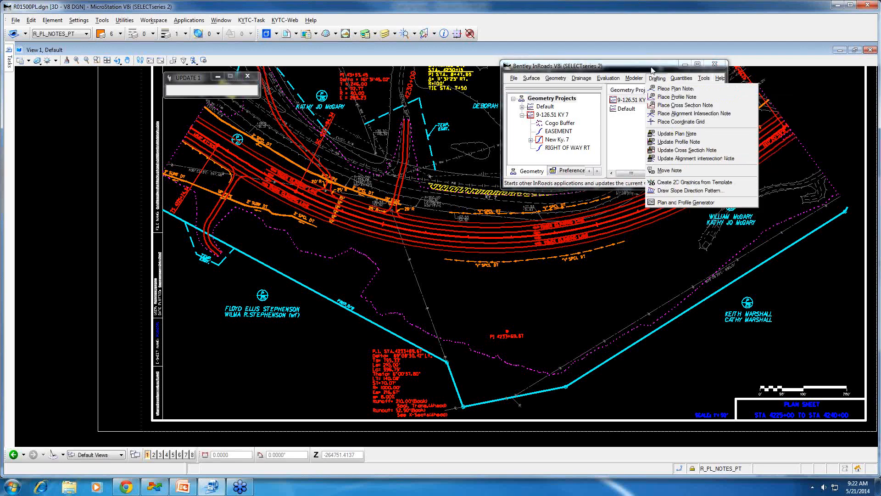
click(676, 90)
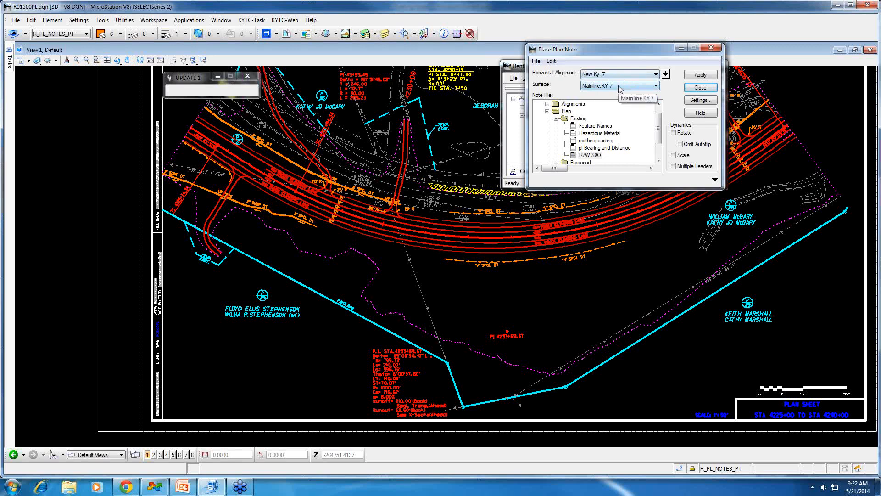
click(547, 111)
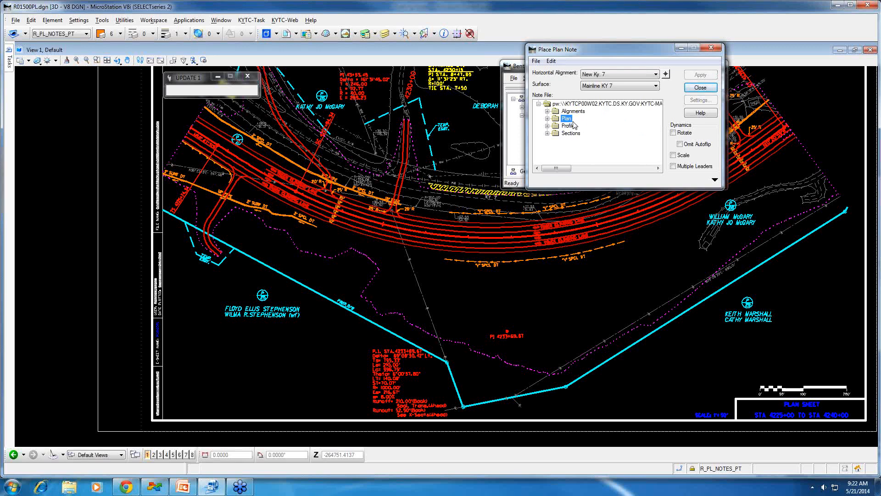
- Browse the Existing and Proposed plan notes in the Plan folder of the note file tree
click(547, 118)
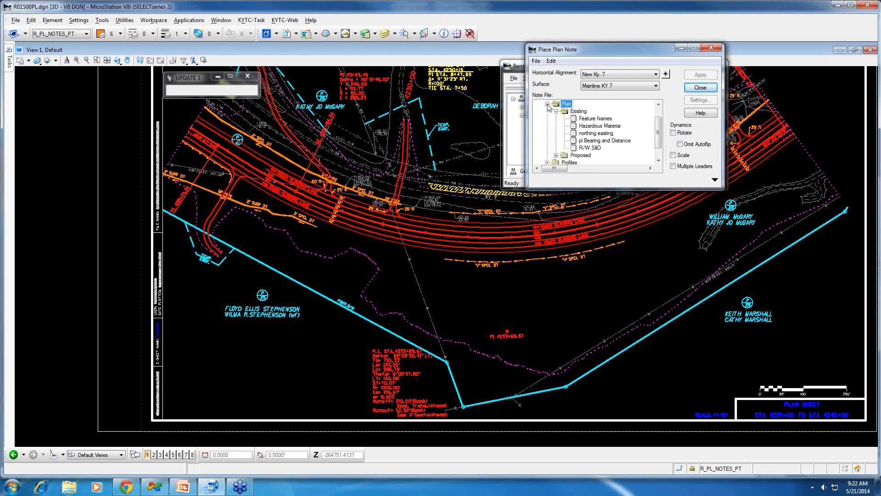
click(547, 104)
click(548, 118)
click(556, 155)
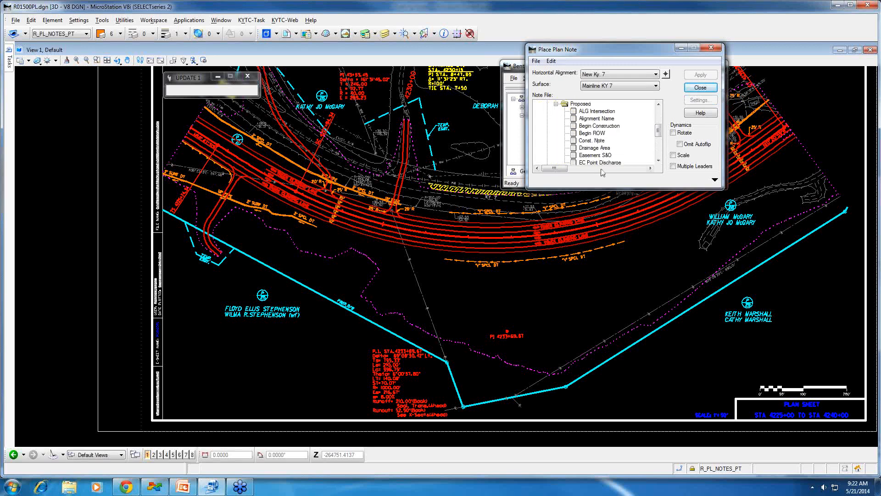
click(555, 104)
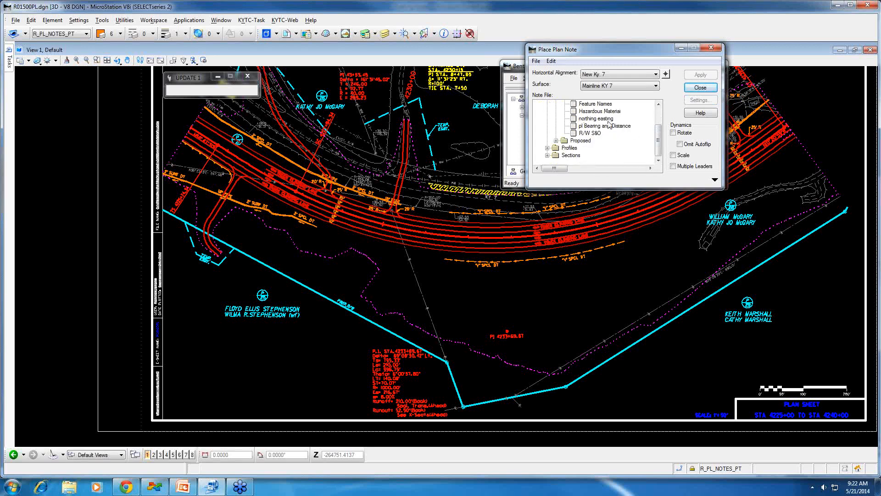
drag(660, 132, 659, 118)
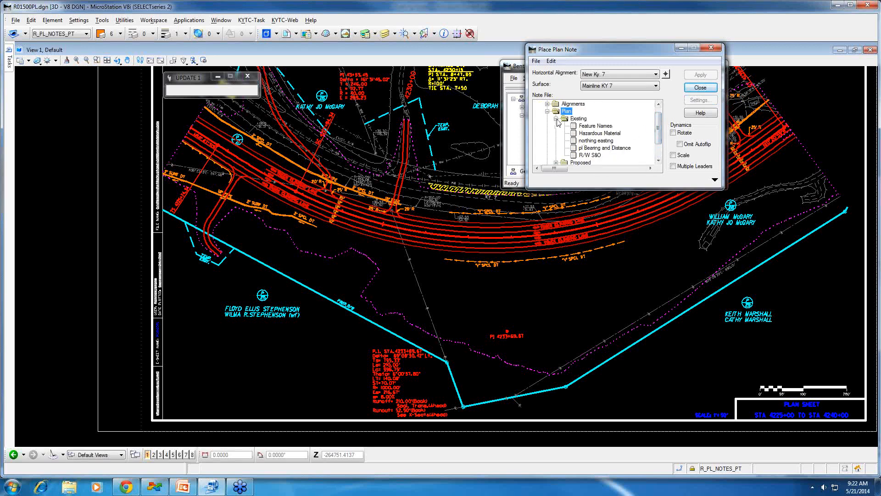
click(556, 119)
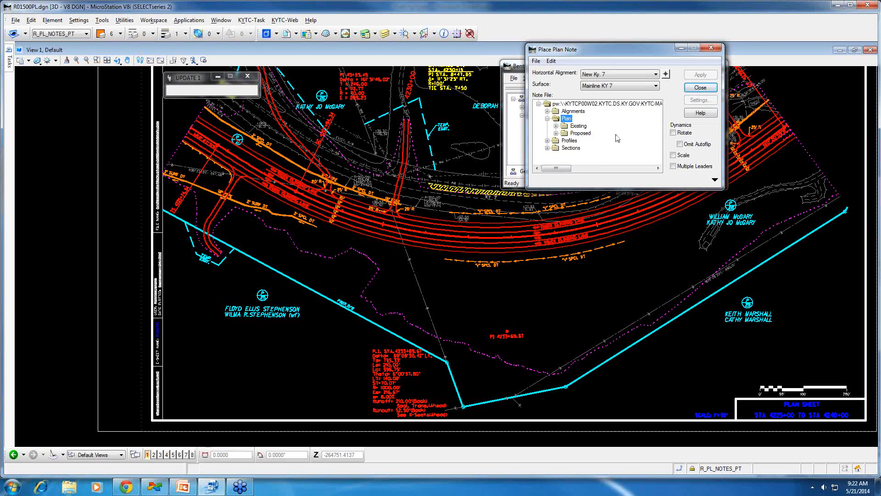
- Examine the notes available in the Proposed subfolder of the Profiles folder
click(548, 141)
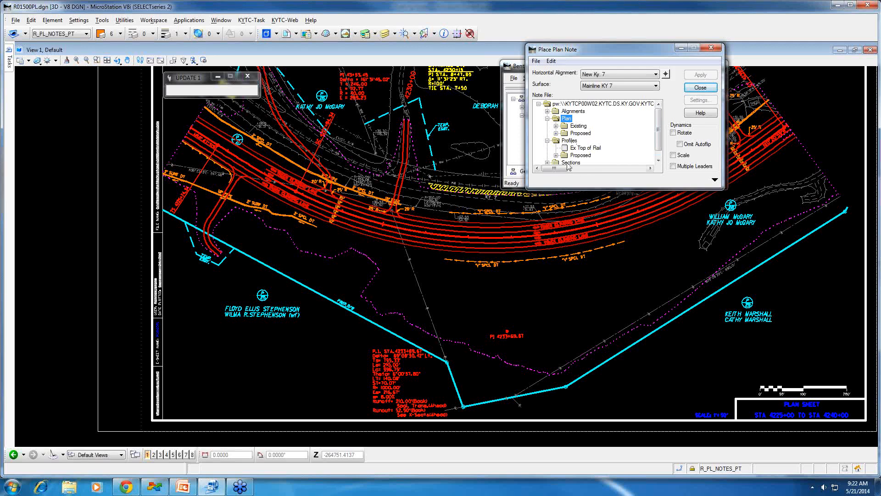
click(659, 161)
click(556, 148)
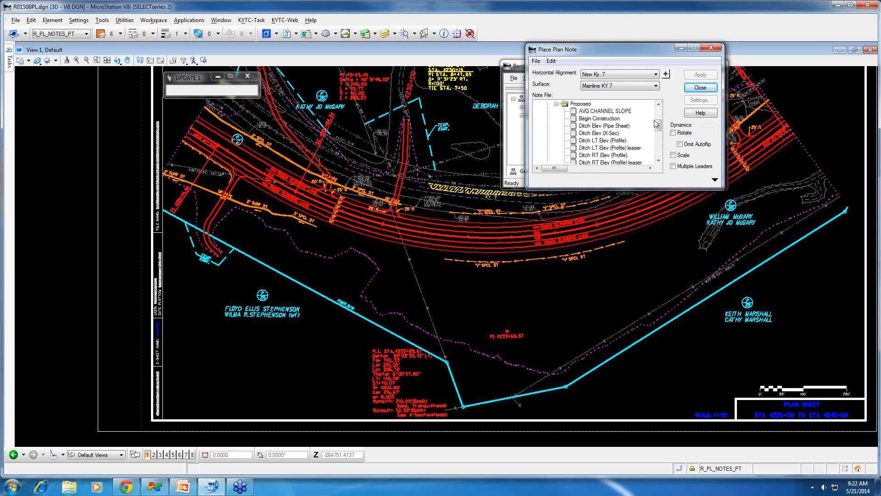
mouse_move(658, 125)
mouse_down()
mouse_move(661, 154)
mouse_move(663, 130)
mouse_move(654, 133)
mouse_up()
- Expand the note details, select AVG CHANNEL SLOPE, and examine the General, Geometry and Surface computed values available as inserts
click(714, 182)
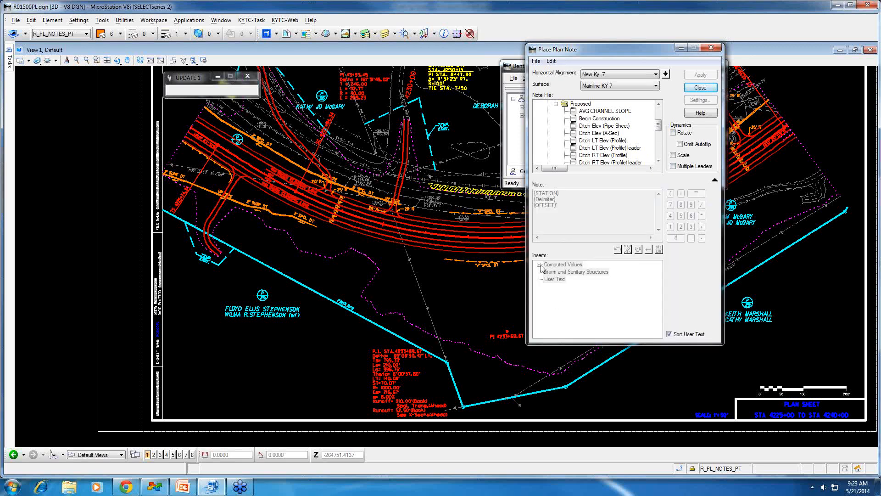
click(604, 112)
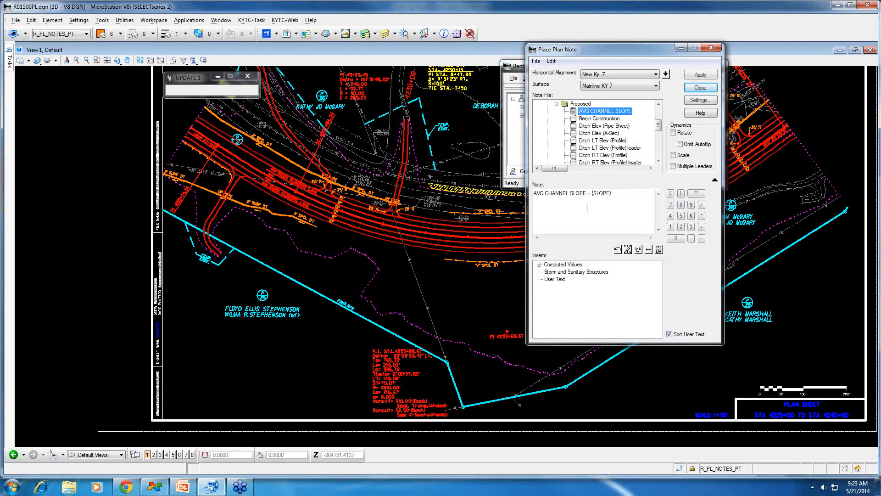
click(539, 266)
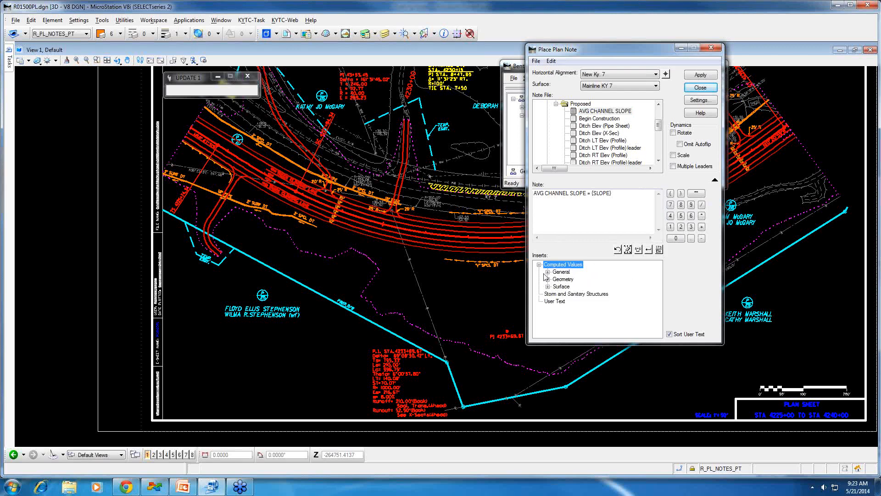
click(547, 272)
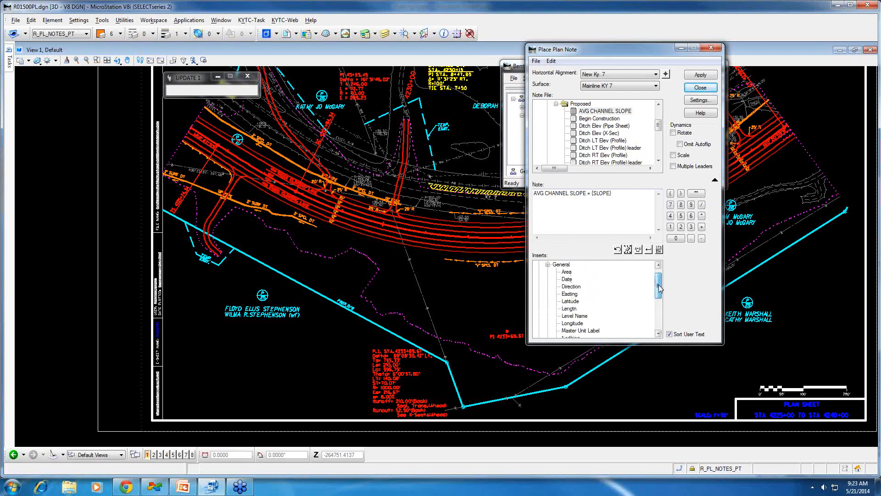
drag(657, 285, 657, 320)
click(547, 316)
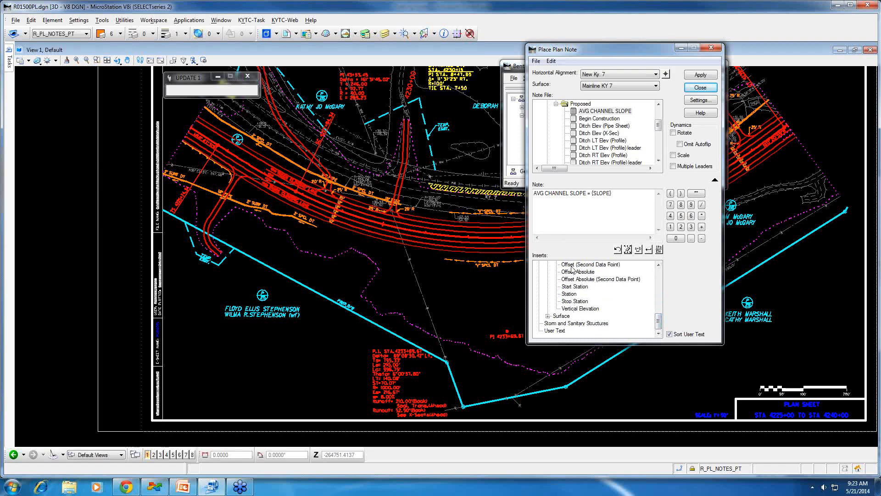
click(547, 317)
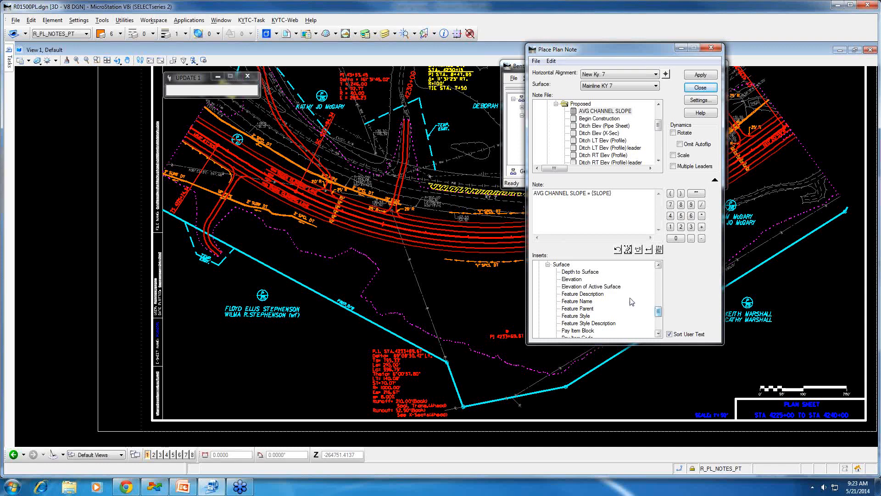
drag(659, 311, 659, 273)
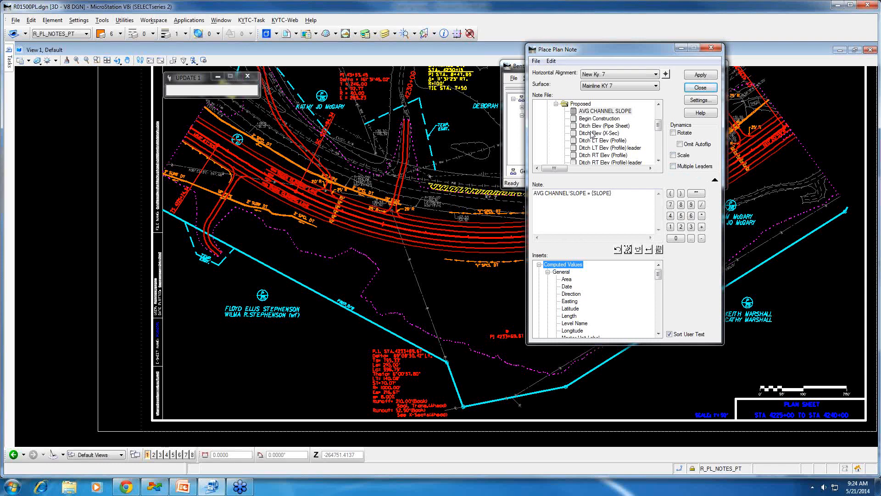
- Examine the AVG CHANNEL SLOPE note's placement mode, station format, frame shape and leader type options, leaving its settings unaltered
click(698, 101)
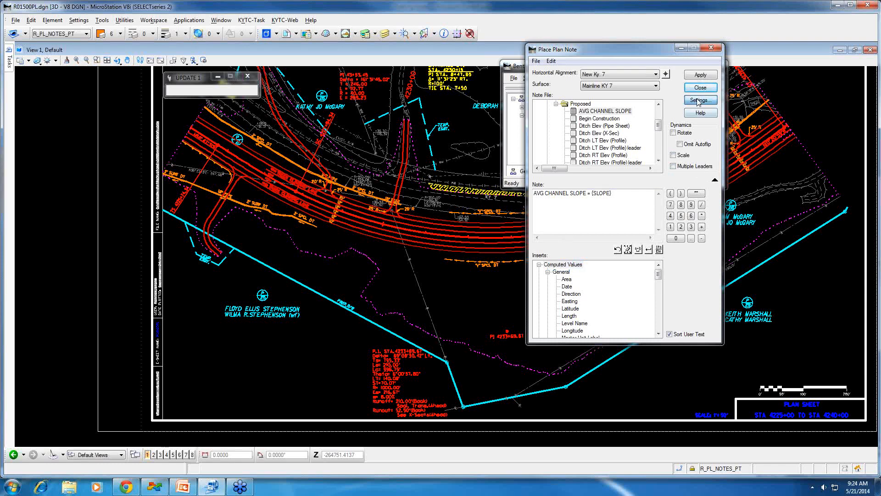
drag(620, 6, 650, 24)
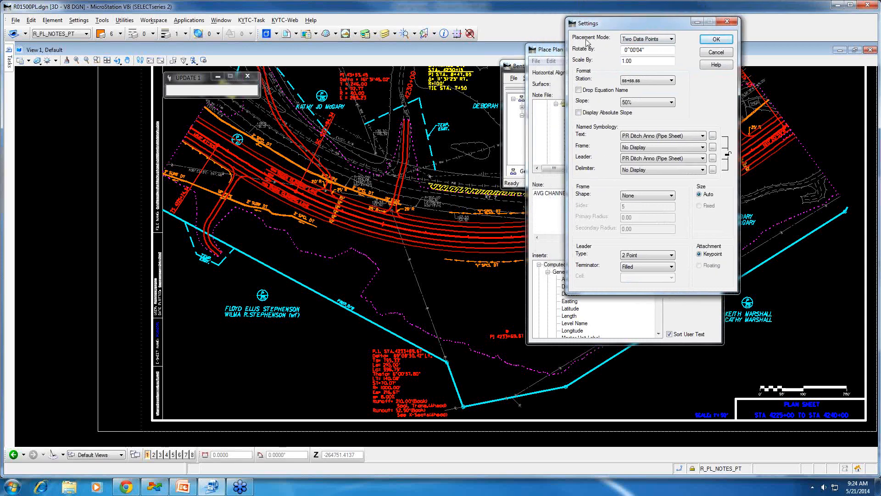
click(671, 39)
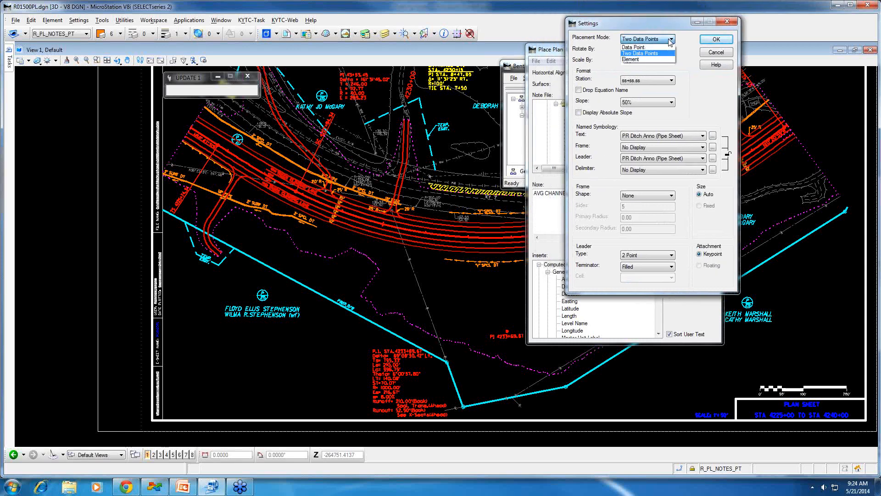
click(671, 41)
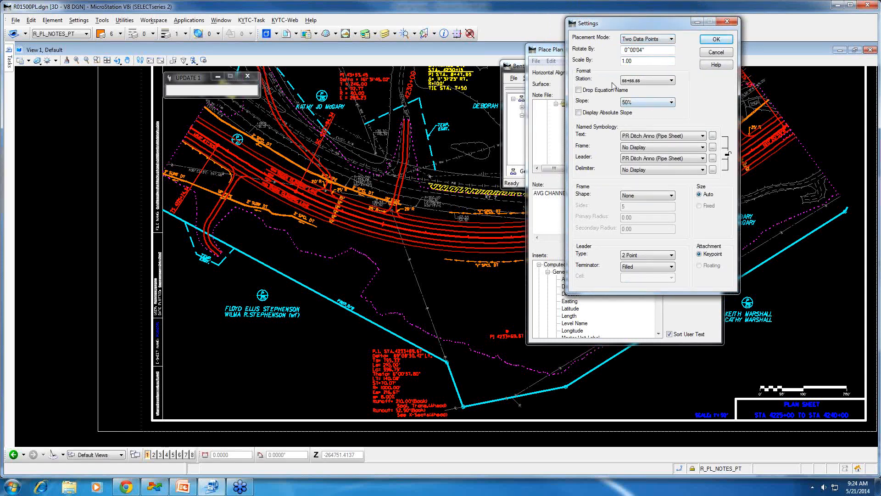
click(670, 80)
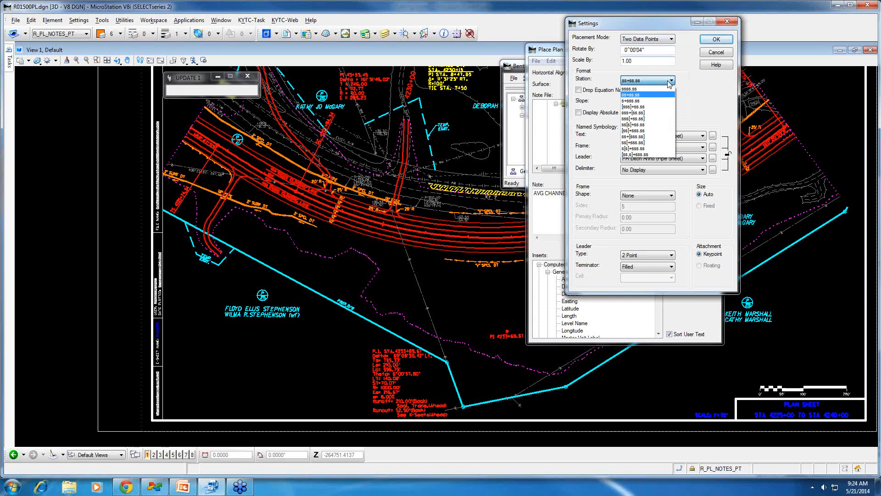
click(670, 81)
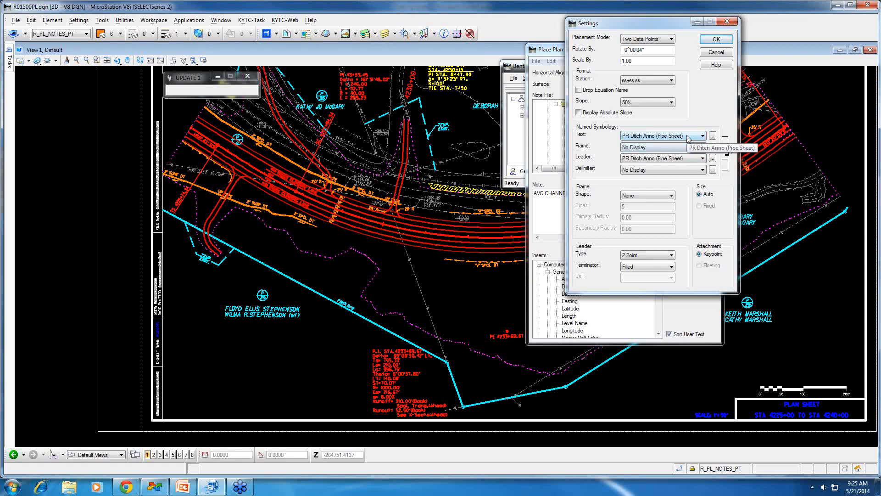
click(670, 196)
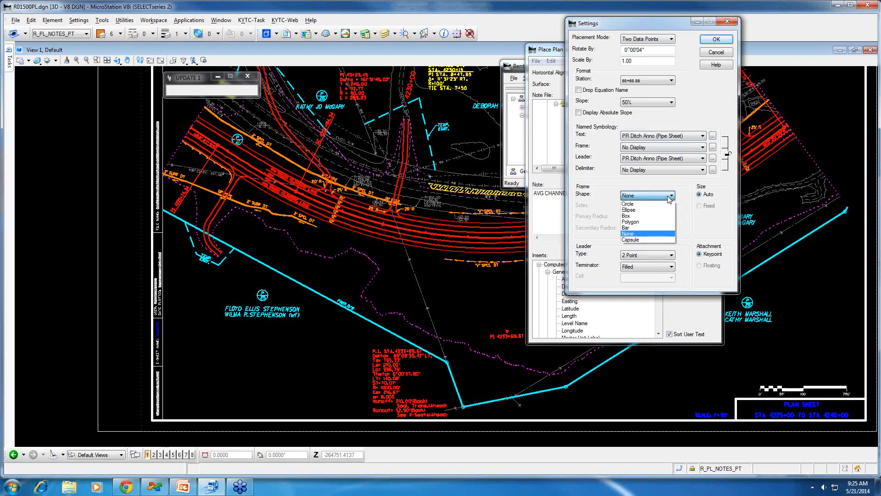
click(670, 196)
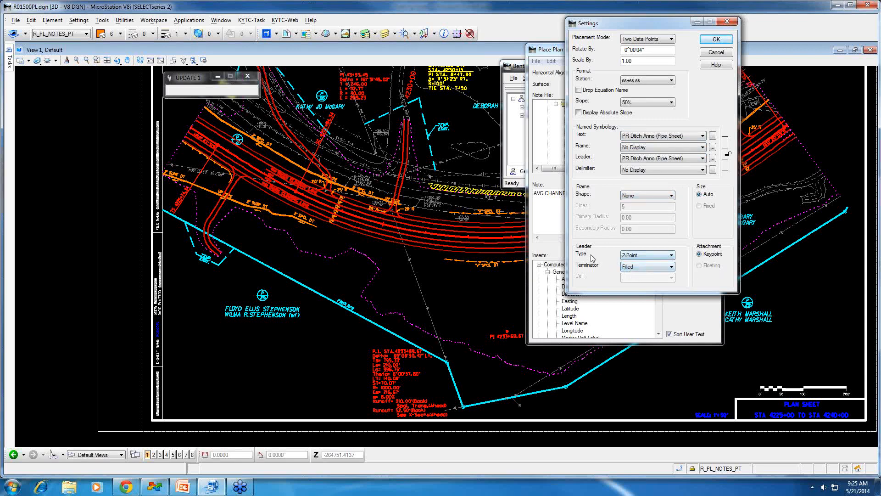
click(671, 255)
click(671, 255)
click(716, 52)
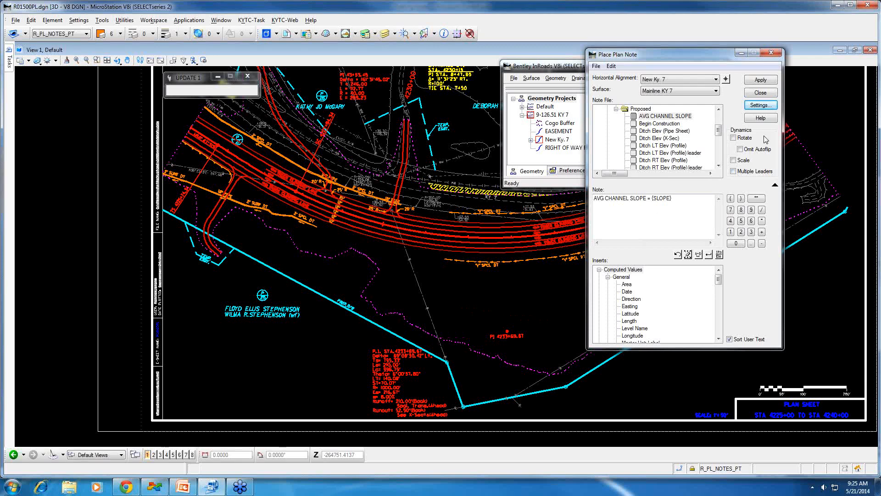
- Close and reopen Place Plan Note, then arrange it beside the InRoads window
click(758, 92)
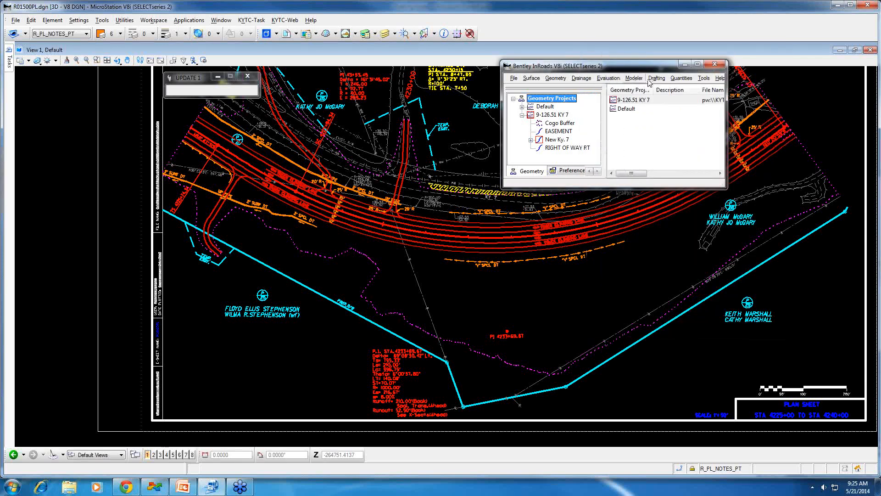
click(658, 79)
click(670, 88)
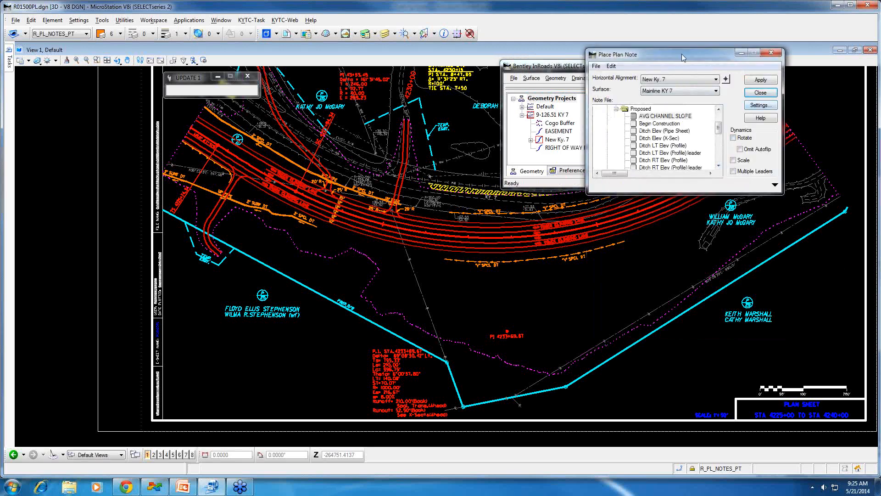
drag(682, 54, 712, 65)
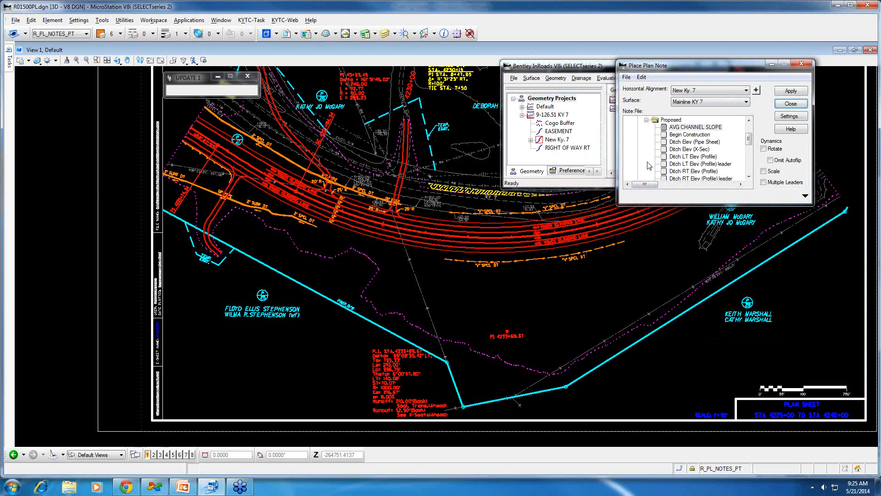
drag(573, 64, 484, 58)
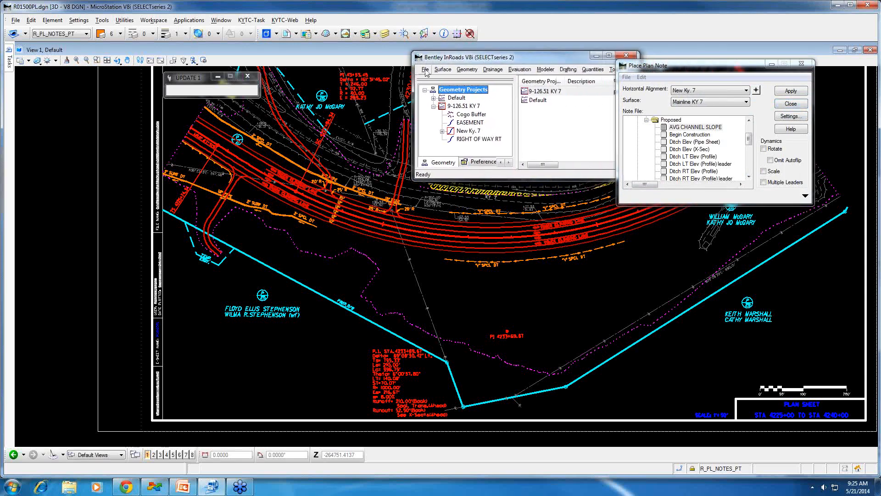
- Check the text, cell and line style scale factors in the project options and close them
click(425, 70)
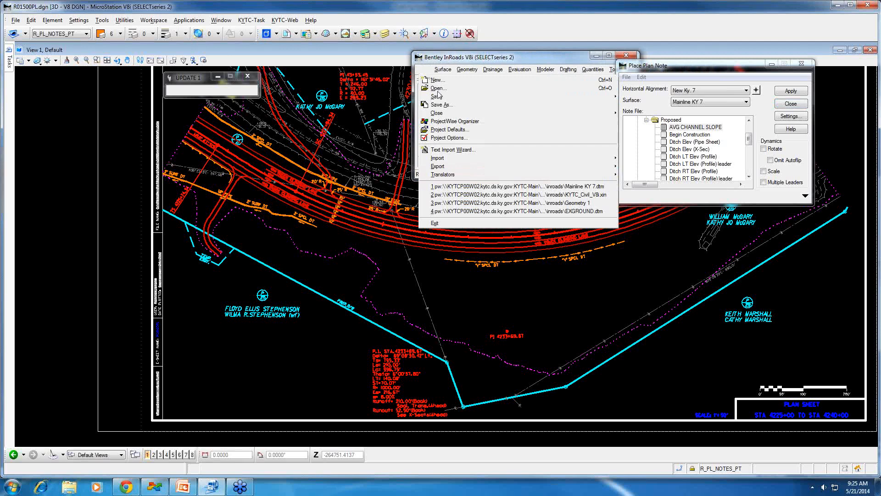
click(448, 139)
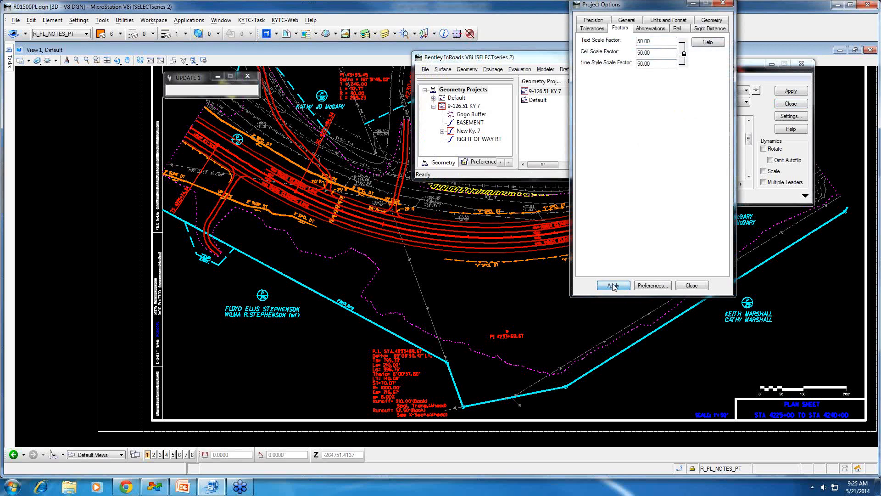
click(693, 286)
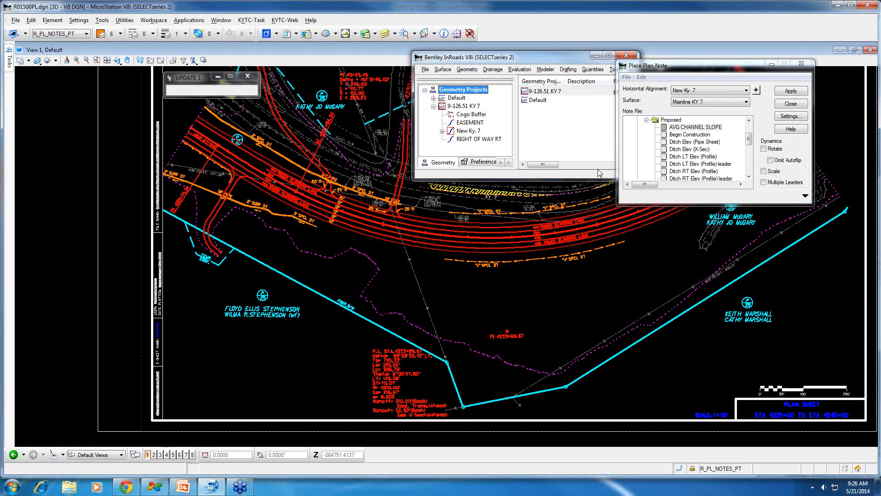
- Open horizontal alignment annotation and load the PR ROW preference
click(467, 69)
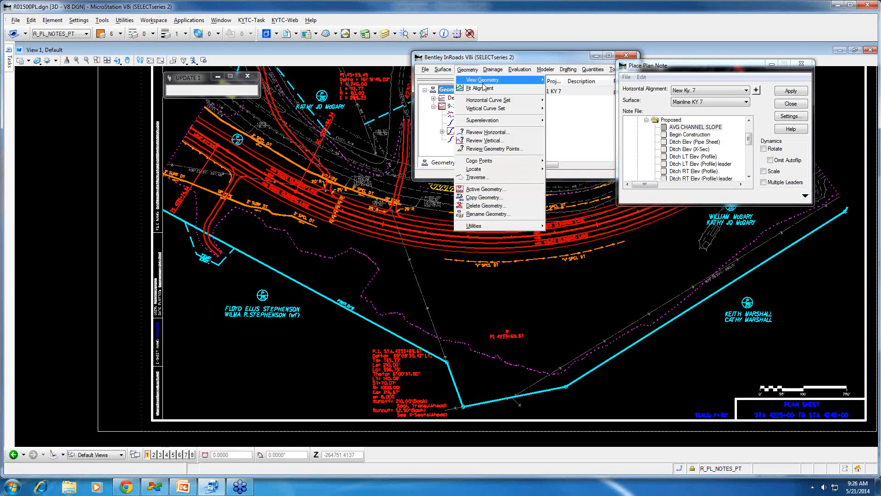
mouse_move(485, 81)
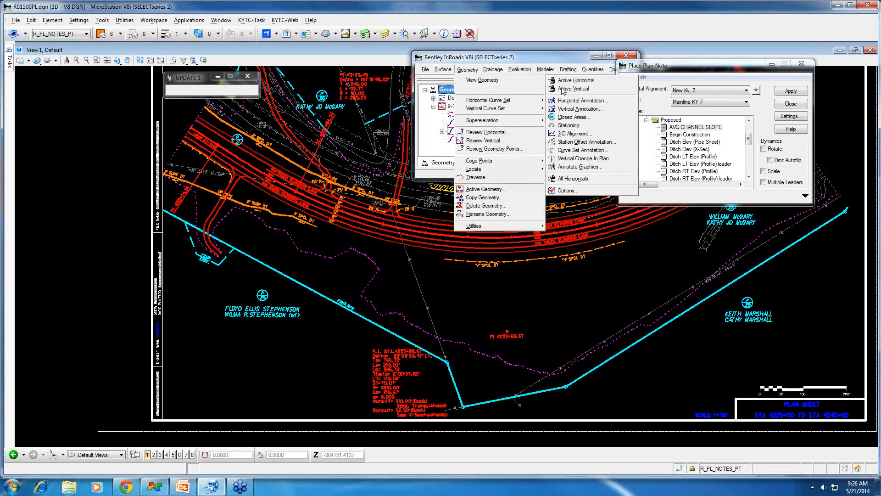
click(597, 102)
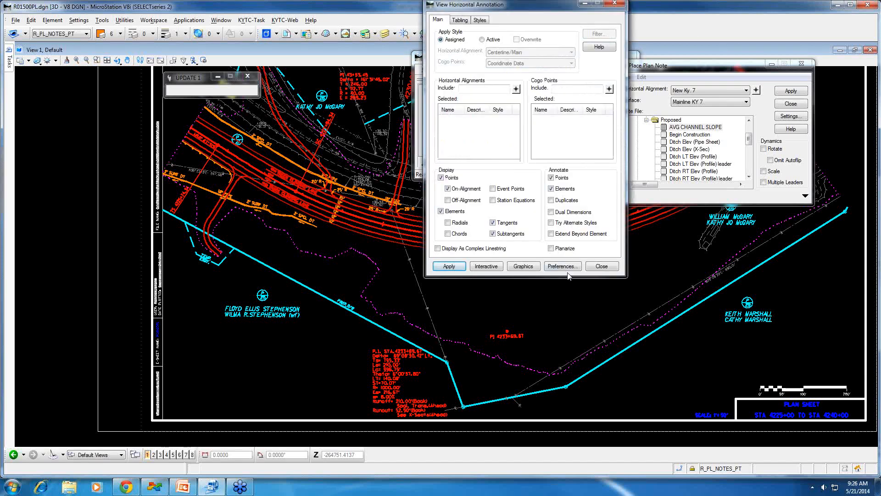
click(565, 269)
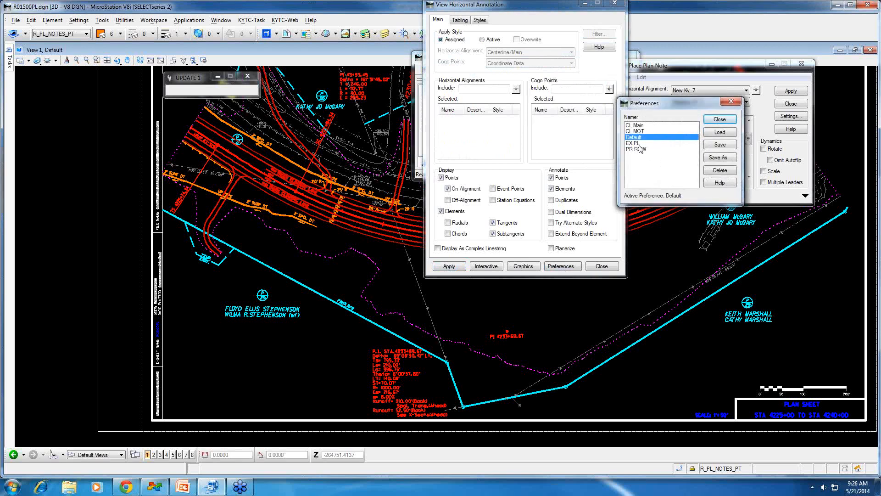
click(657, 149)
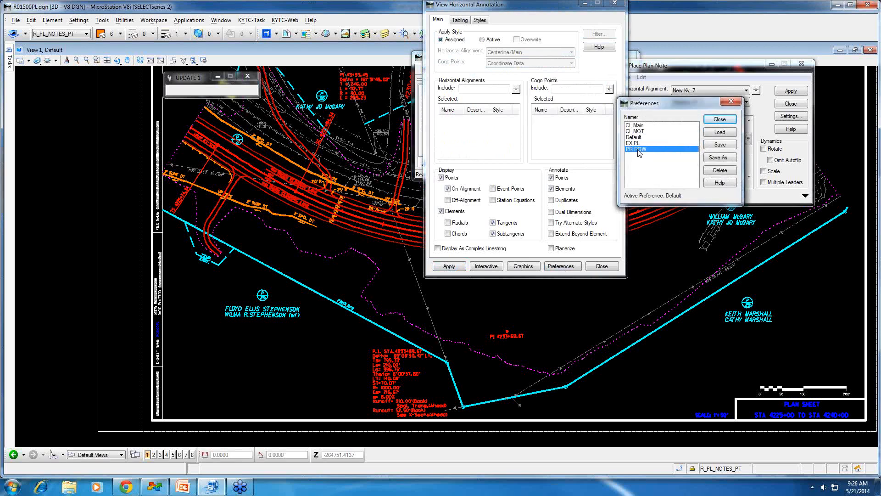
click(719, 132)
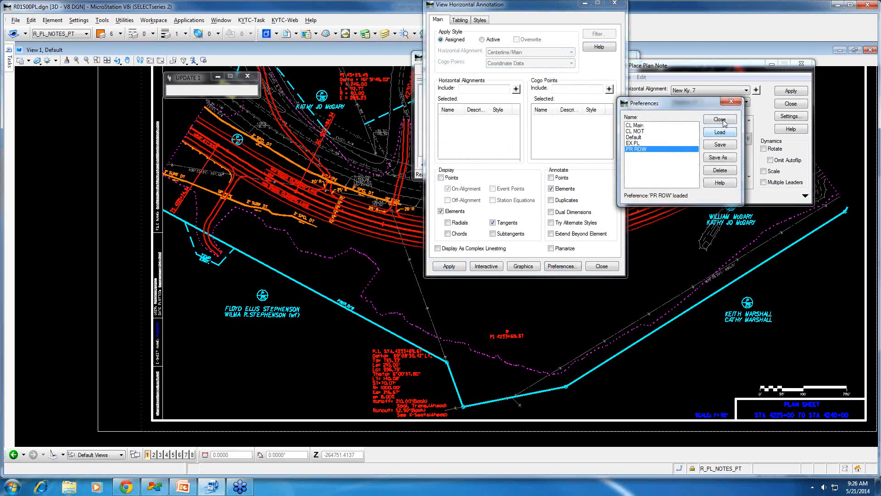
click(719, 120)
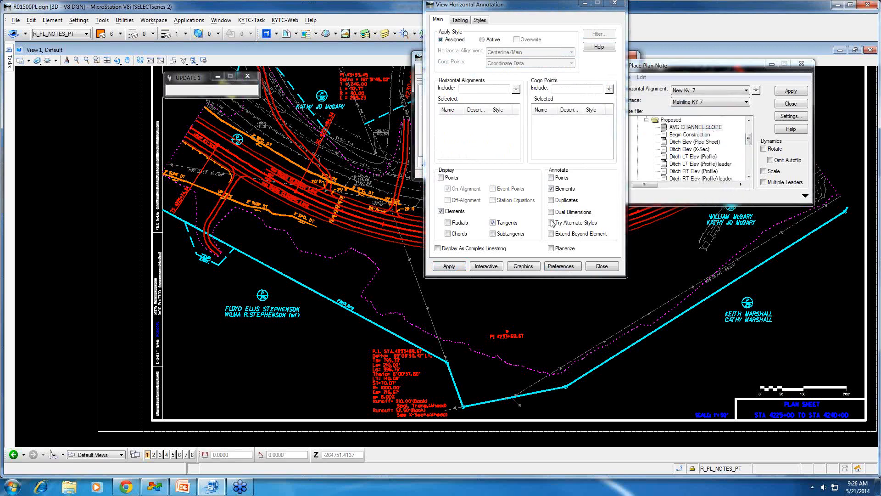
- Filter the horizontal alignments to include RIGHT OF WAY RT and apply its bearing and distance annotation
click(480, 90)
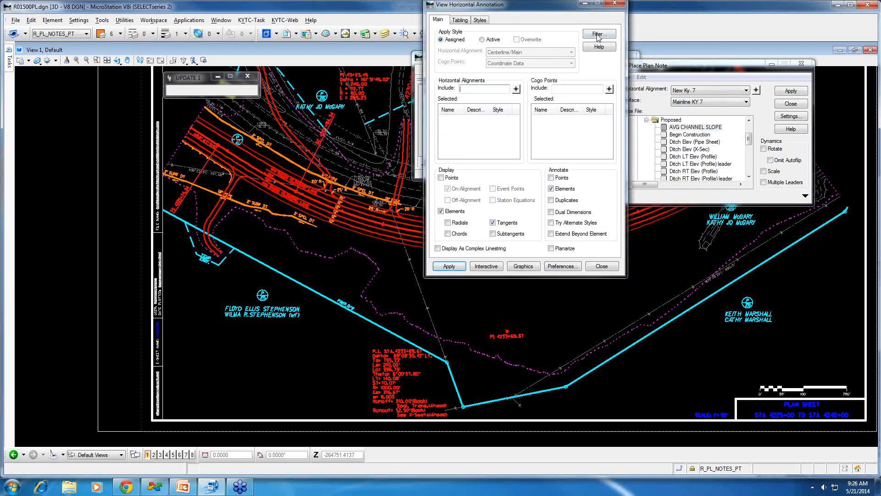
click(597, 34)
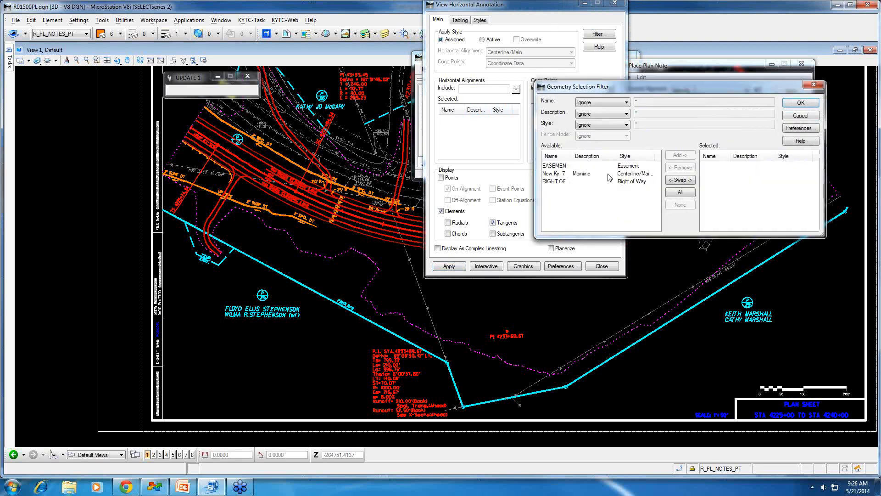
click(556, 182)
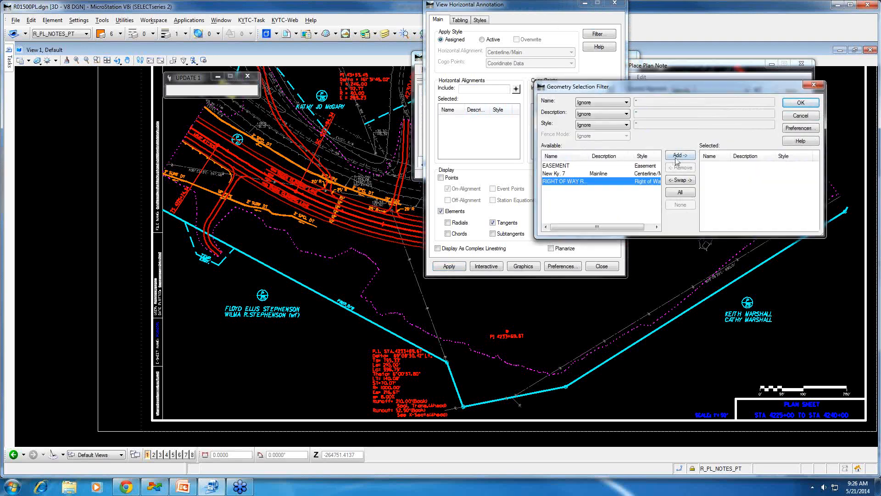
click(678, 156)
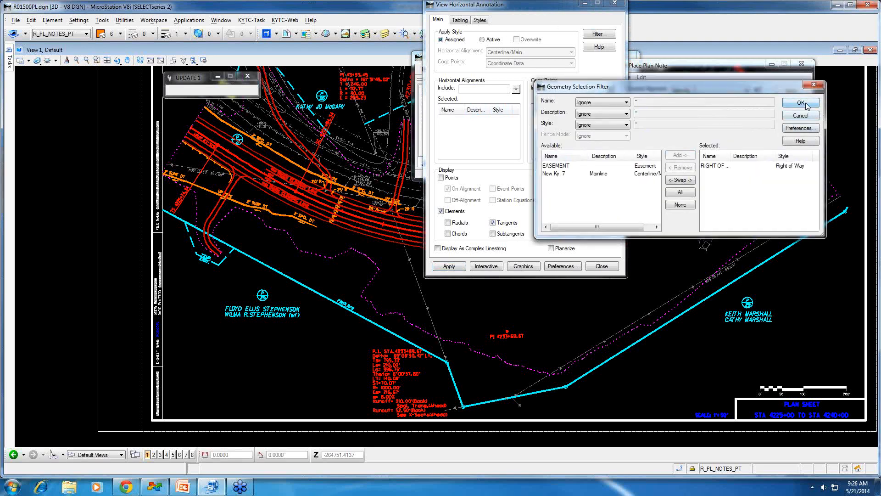
click(800, 103)
click(448, 267)
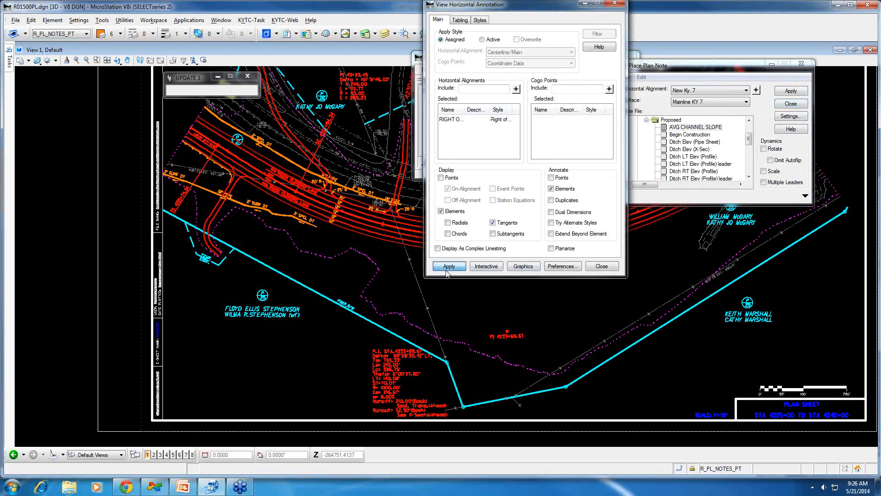
- Examine the bearing and distance labels along the proposed right-of-way line, and close the horizontal annotation dialog
scroll(324, 310, up, 2)
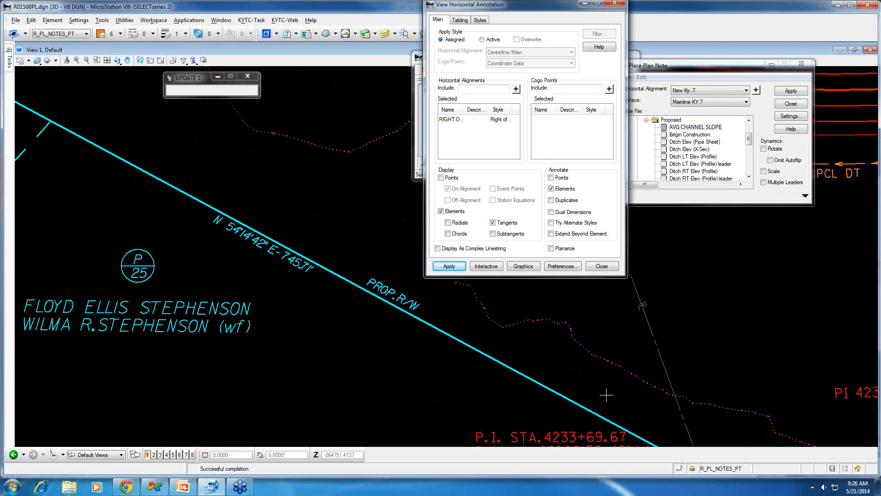
middle_drag(605, 394, 592, 386)
drag(591, 386, 522, 350)
scroll(381, 269, down, 5)
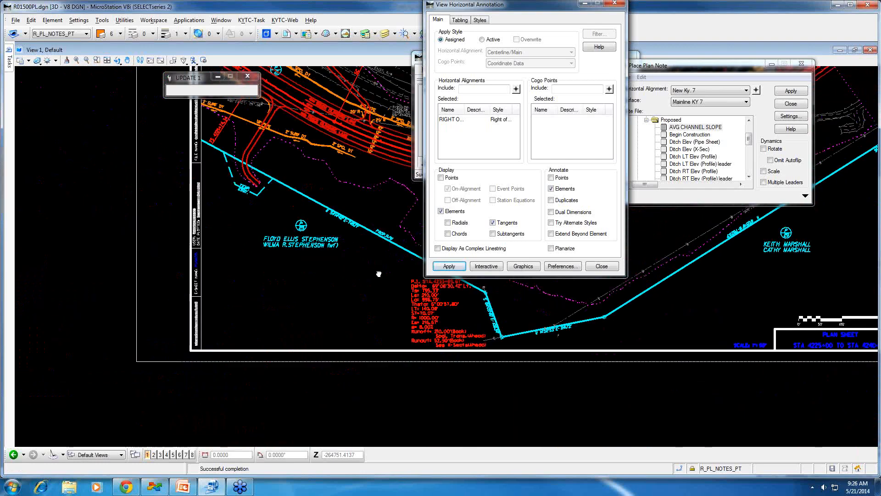
scroll(378, 274, up, 2)
mouse_move(379, 274)
middle_down()
mouse_move(511, 338)
mouse_move(449, 362)
middle_up()
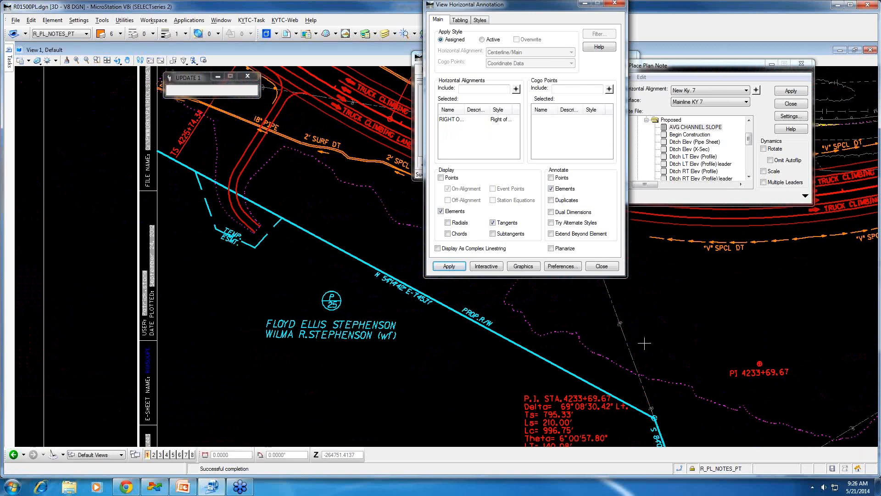
click(654, 417)
click(601, 266)
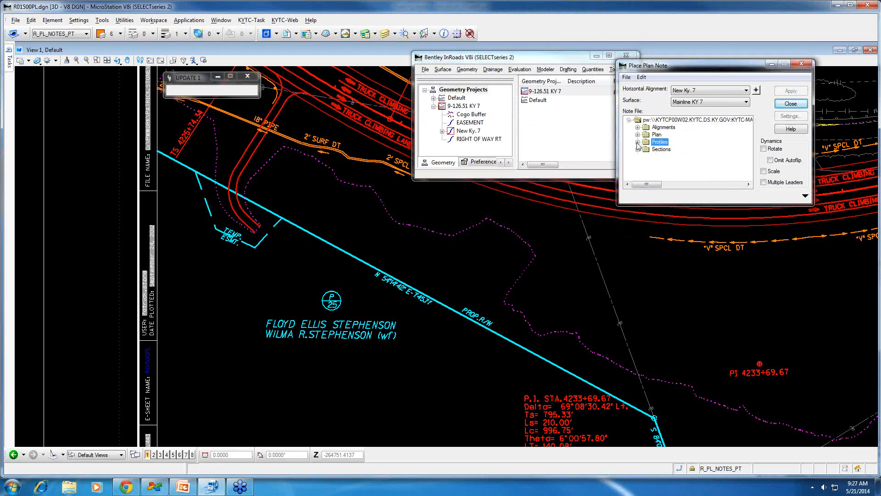
- Place the proposed ROW S&O plan note at the right-of-way corner beside the P.I. STA. 4233+69.67 curve data, with its text up and right of the corner
click(646, 150)
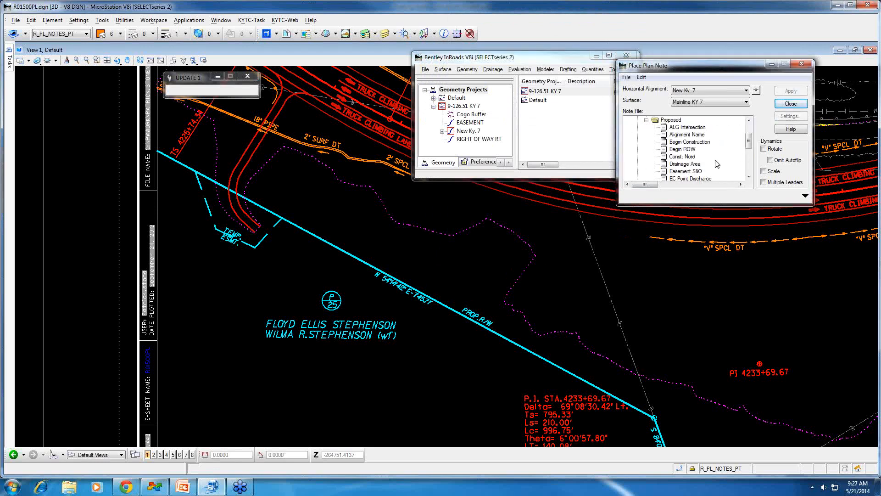
drag(751, 145, 752, 165)
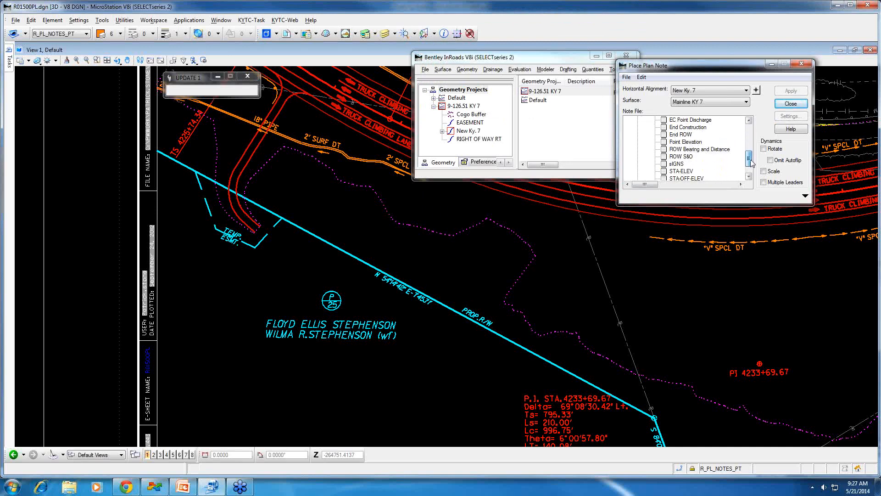
click(689, 157)
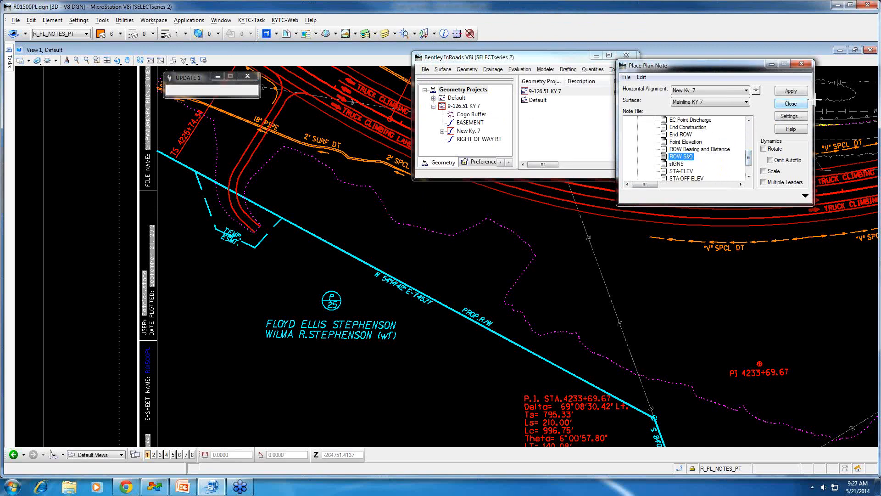
click(797, 93)
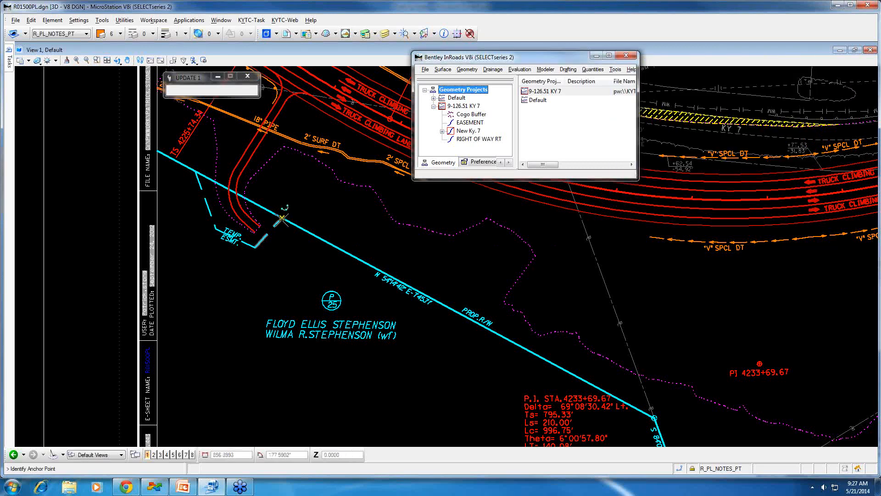
middle_click(530, 353)
middle_drag(531, 353, 423, 309)
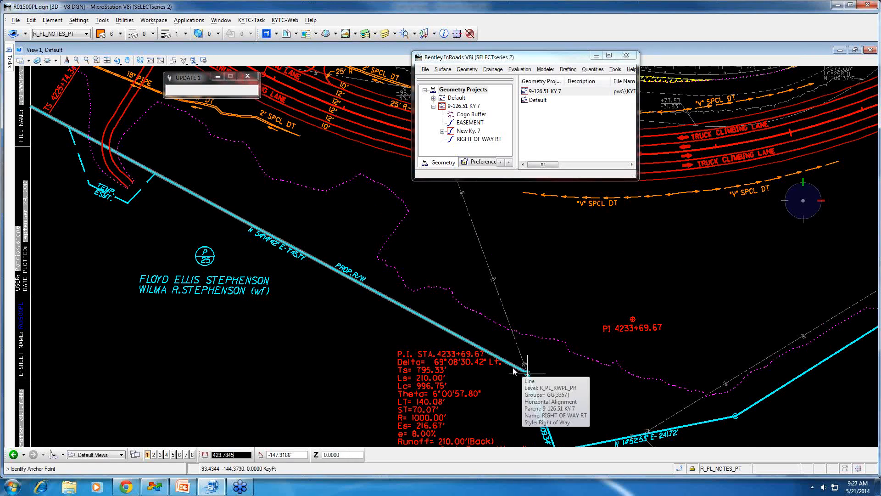
click(528, 373)
scroll(553, 377, up, 7)
click(531, 272)
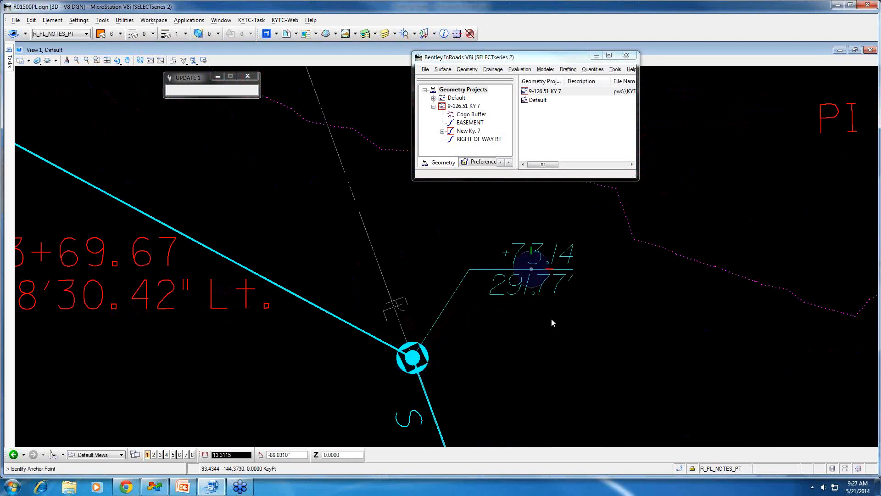
- Place ROW S&O notes at both ends of the short N 14°52'53" E right-of-way segment, with their text below the corners
scroll(551, 319, down, 7)
middle_drag(598, 338, 541, 294)
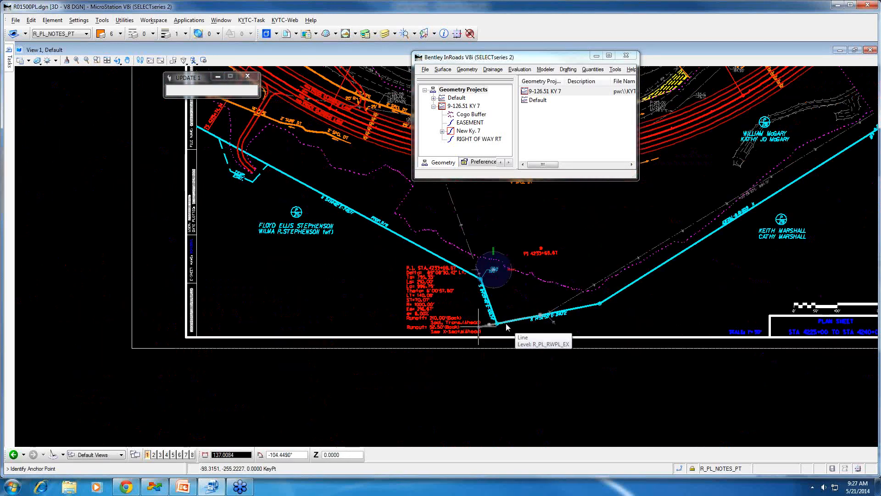
click(497, 324)
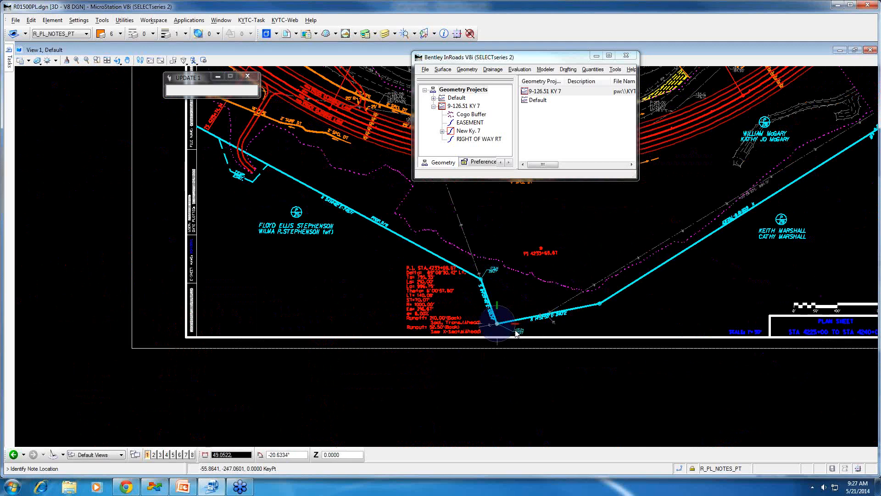
click(518, 330)
click(601, 305)
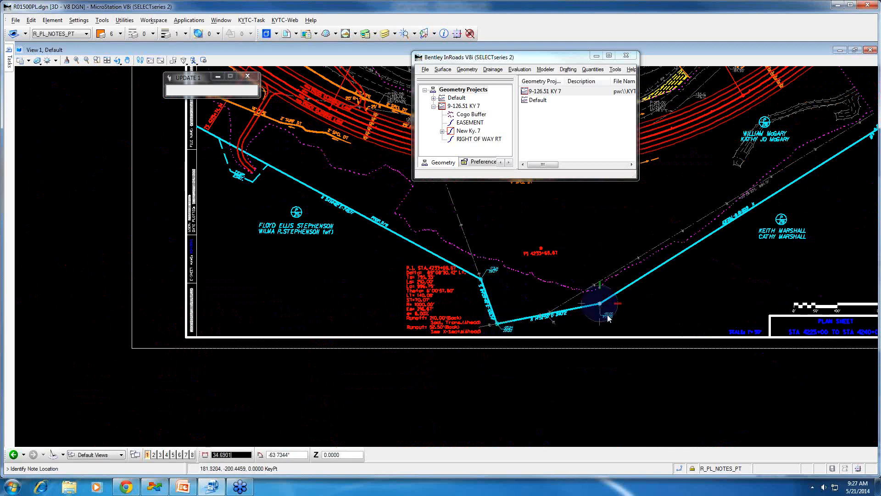
click(606, 314)
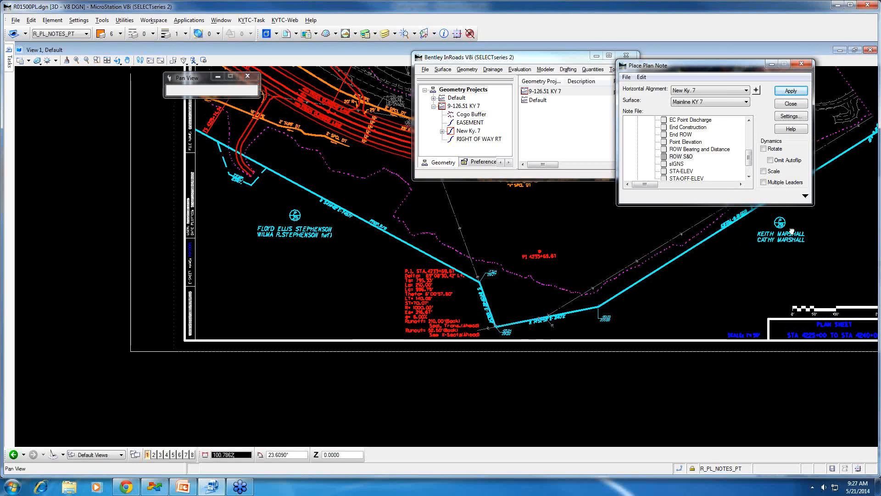
- Place another ROW S&O note at the right-of-way point near the sheet's right border, with its text below the line
mouse_move(805, 219)
middle_down()
mouse_move(729, 257)
mouse_move(657, 261)
middle_up()
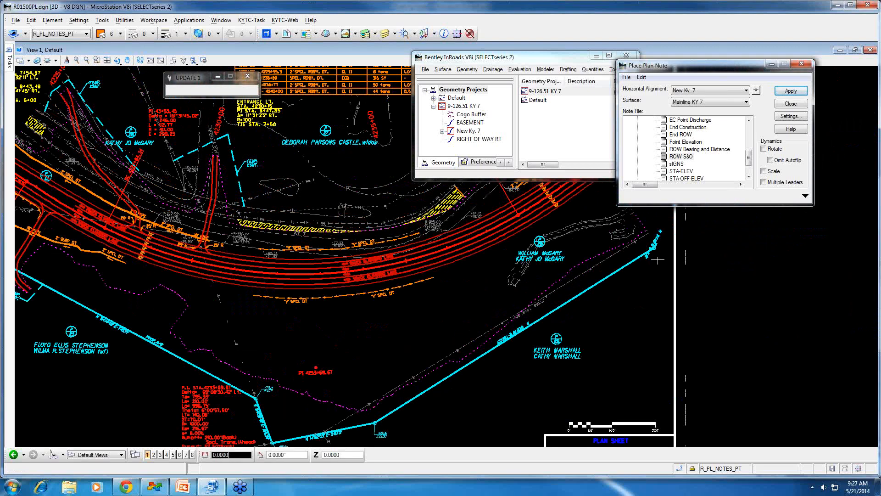
scroll(658, 260, up, 5)
click(791, 91)
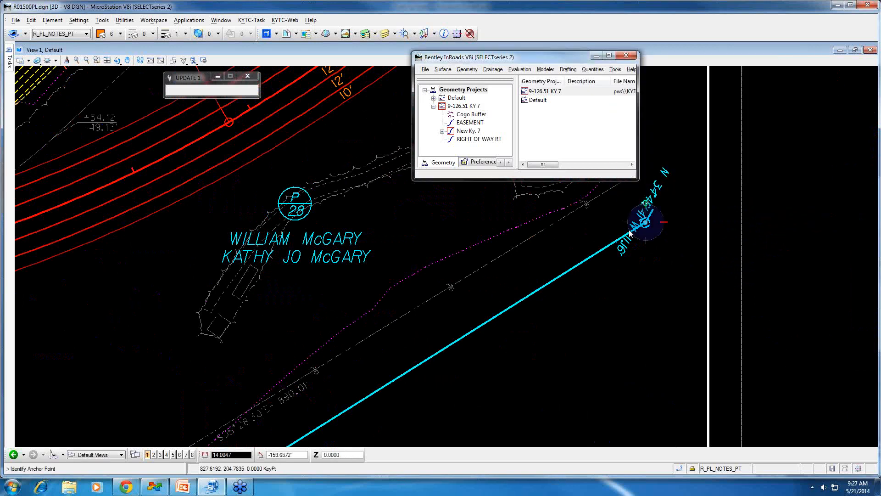
click(633, 231)
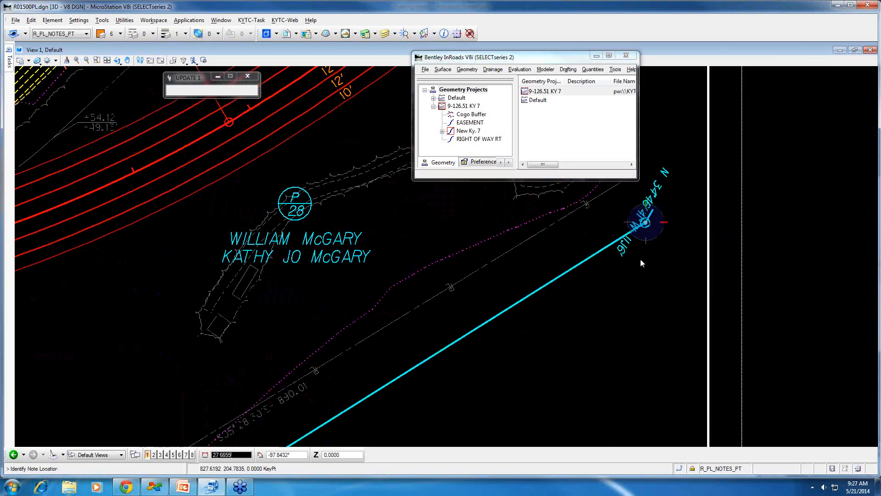
click(640, 243)
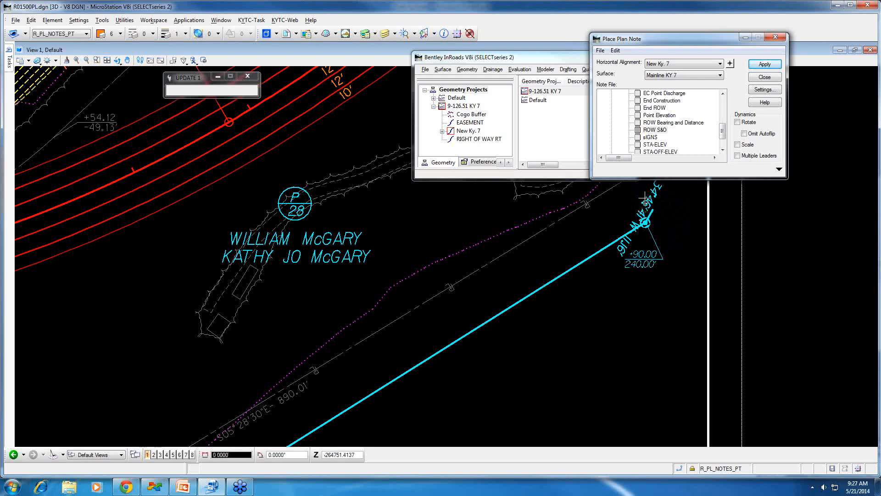
- Place the existing R/W S&O plan note where the existing right-of-way meets the N 14°52'53" E line, with its text up and left
mouse_move(8, 56)
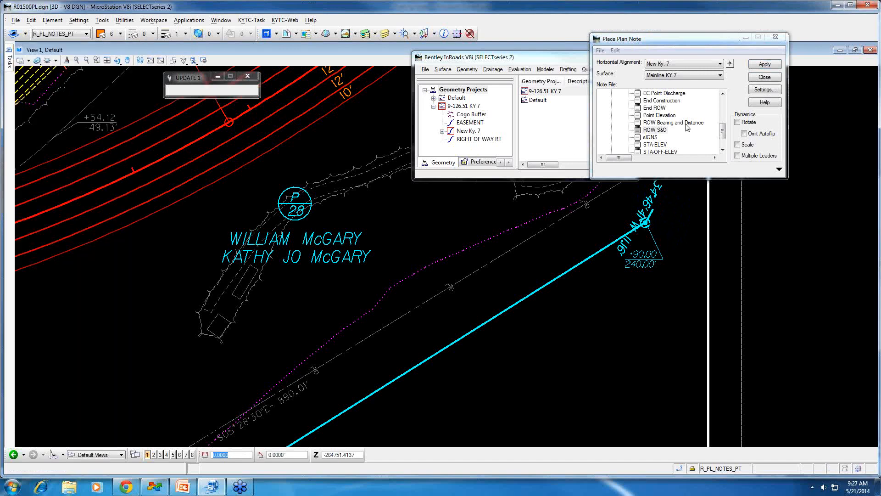
mouse_move(439, 349)
middle_down()
mouse_move(594, 289)
mouse_move(370, 350)
mouse_move(401, 336)
mouse_move(452, 269)
mouse_move(459, 229)
mouse_move(552, 174)
middle_up()
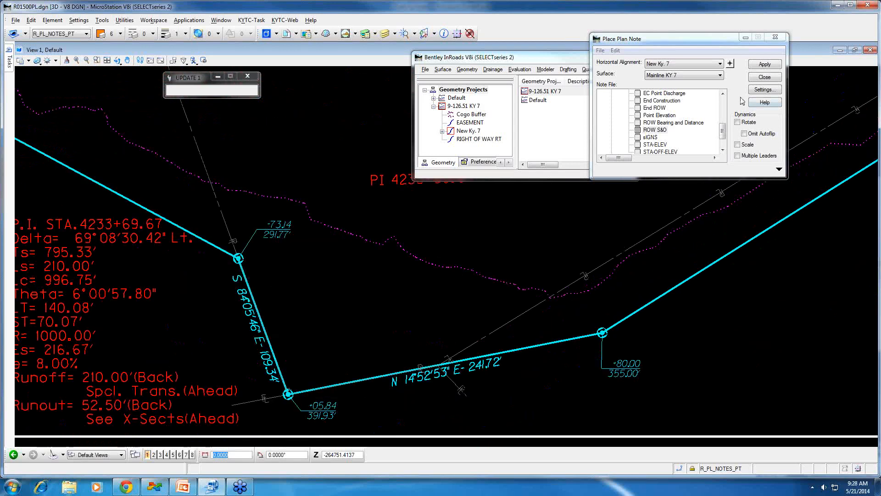
scroll(644, 111, up, 4)
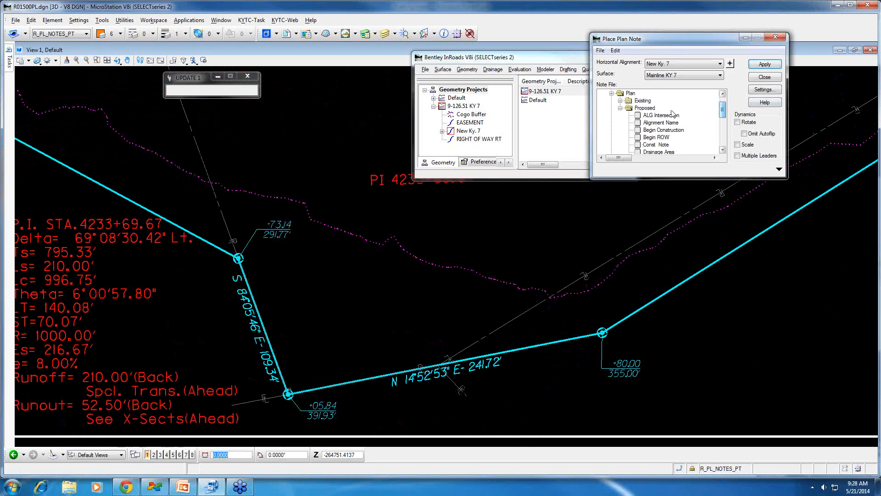
click(620, 108)
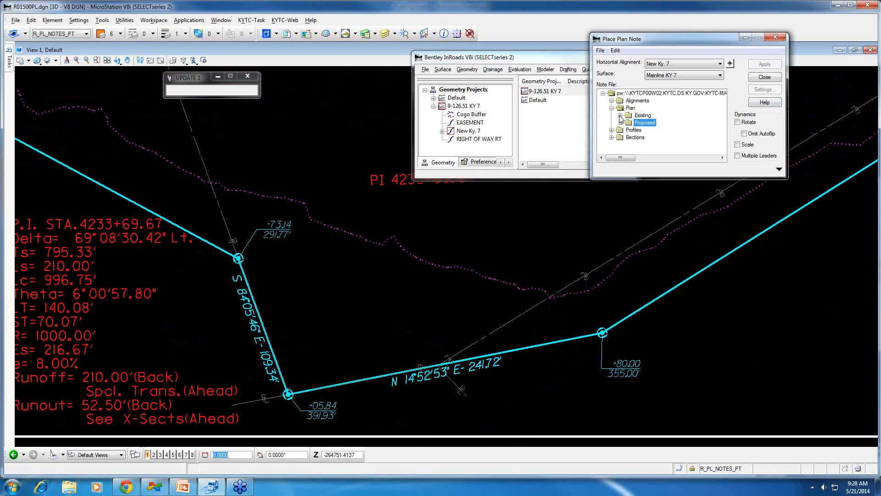
click(621, 115)
click(653, 144)
click(764, 65)
middle_click(437, 363)
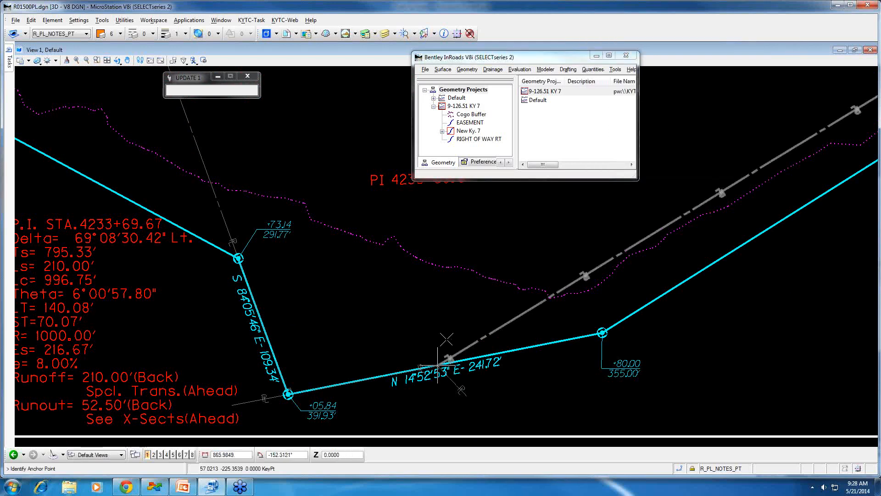
click(446, 339)
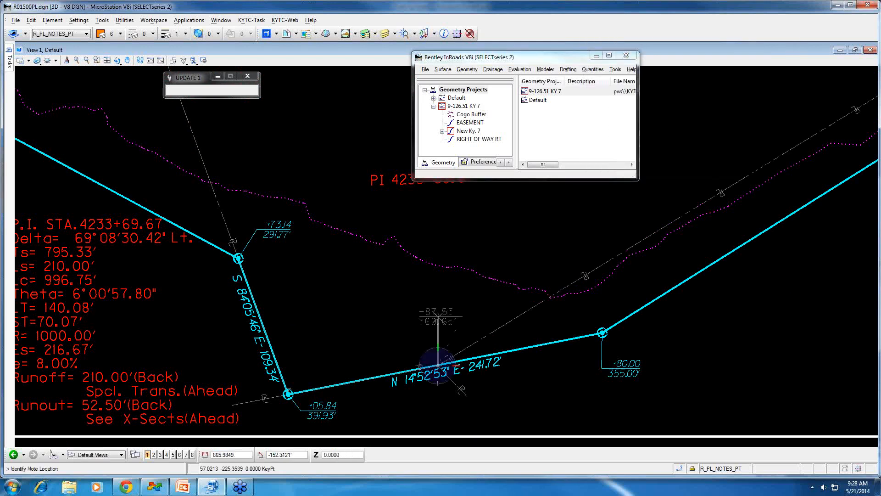
click(388, 338)
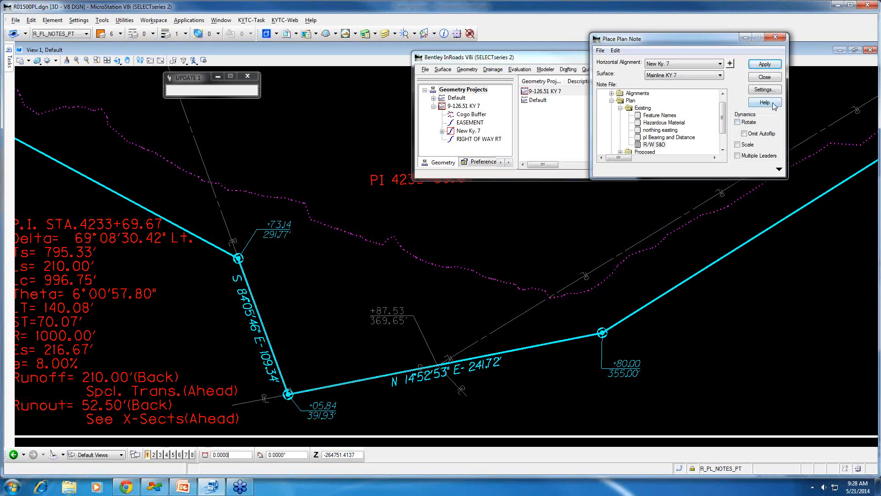
- Open the help topic for Place Plan Note and read through its note file, note content and frame and leader options
drag(695, 39, 401, 48)
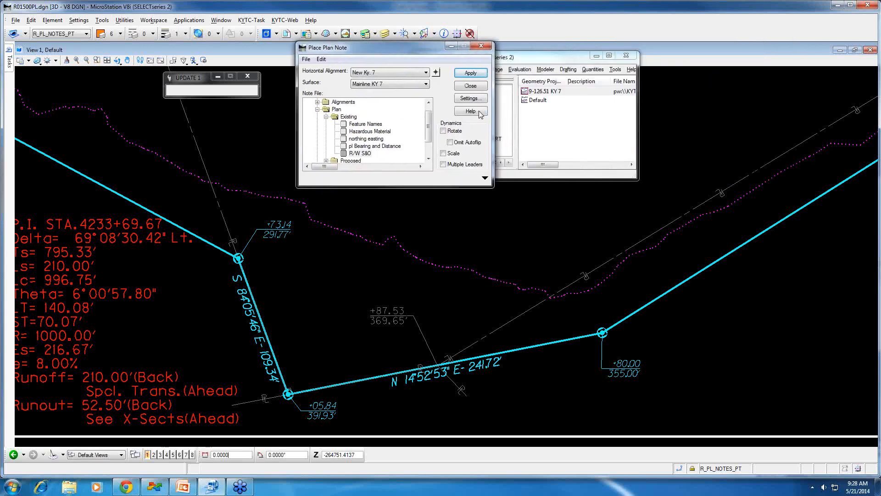
click(476, 114)
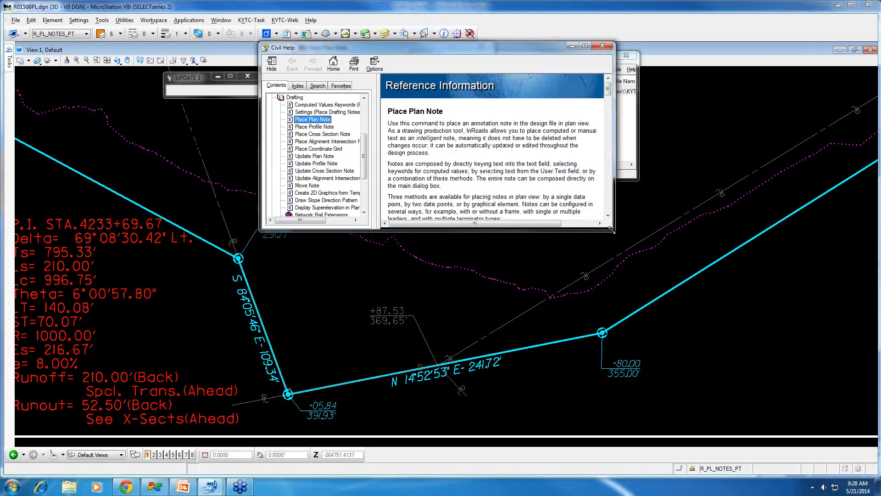
drag(612, 230, 625, 290)
drag(620, 89, 624, 221)
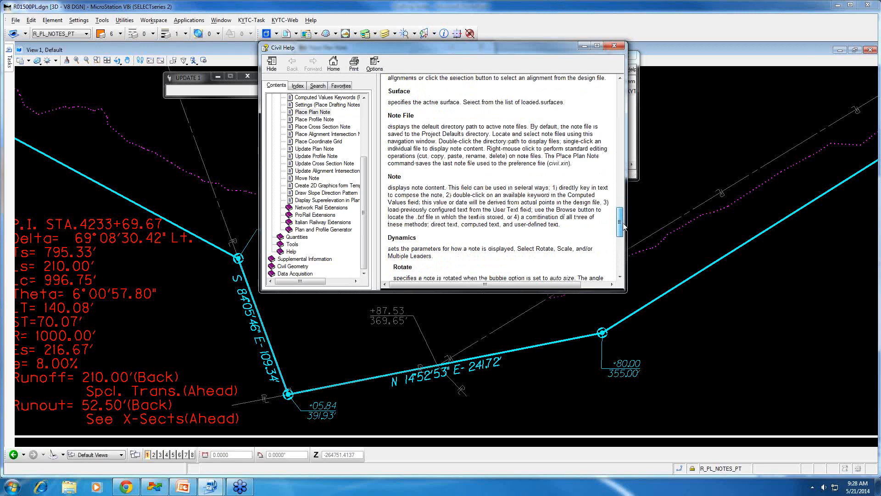
drag(623, 225, 619, 117)
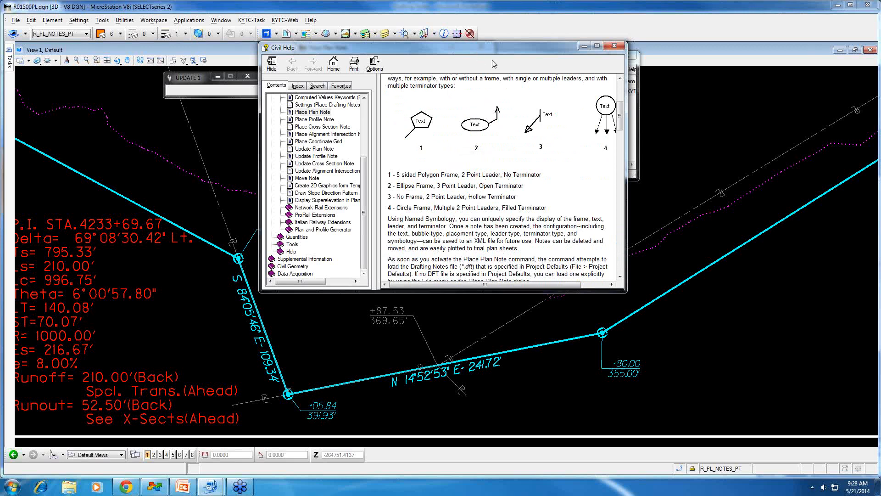
drag(493, 50, 537, 79)
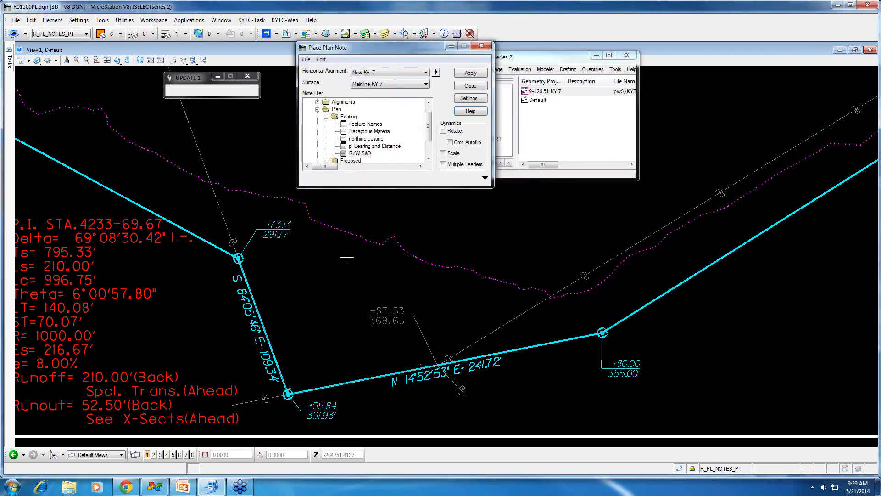
- Load the proposed Begin ROW note file and expand the plan note dialog to show its note text
middle_drag(346, 255, 664, 375)
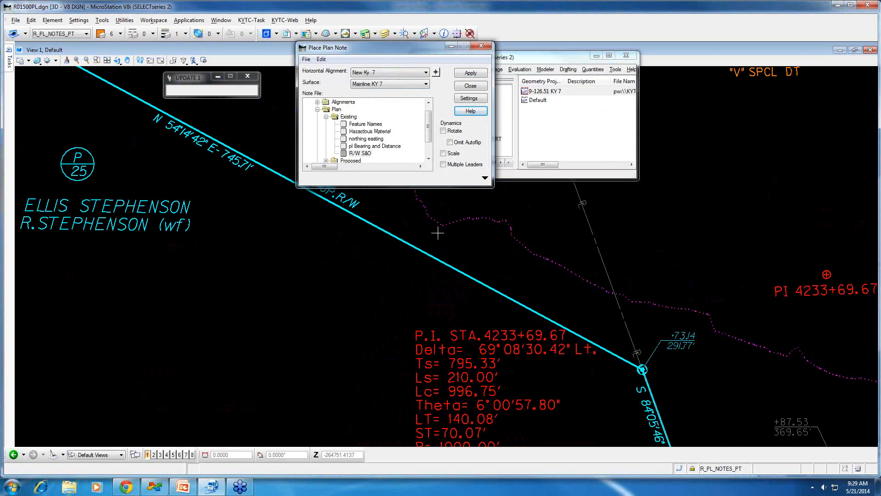
scroll(438, 236, down, 2)
scroll(661, 341, down, 2)
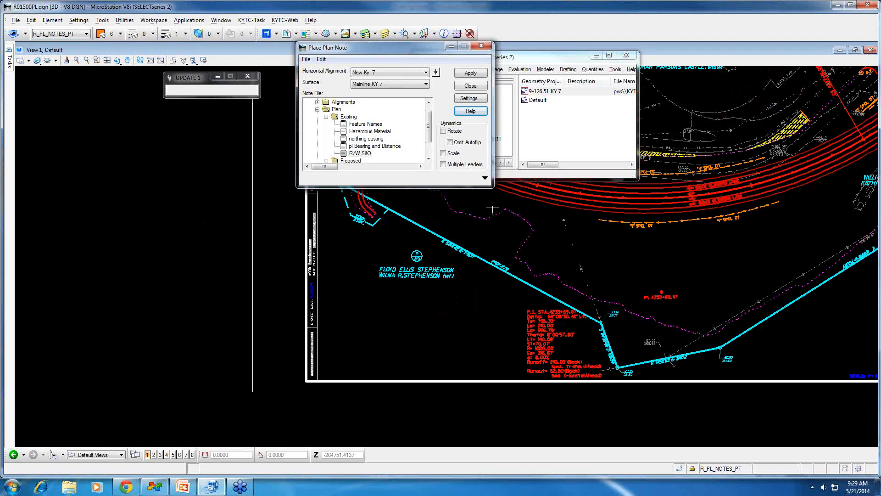
click(326, 117)
click(326, 131)
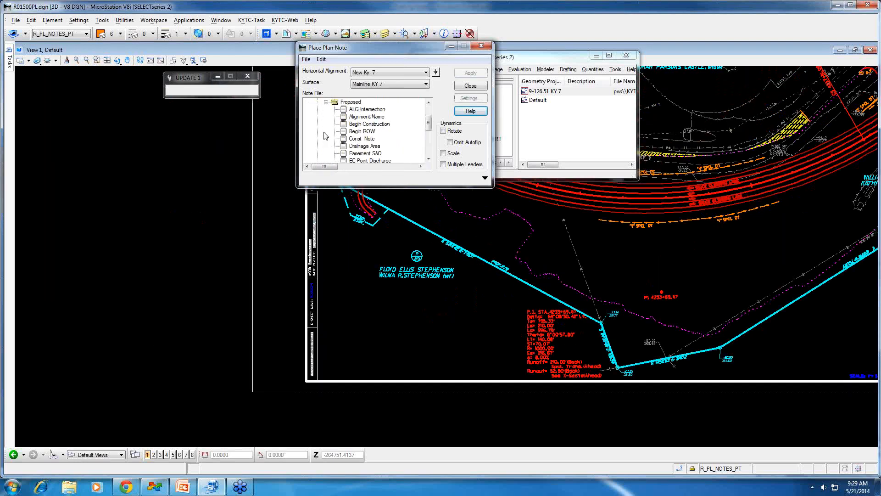
click(361, 132)
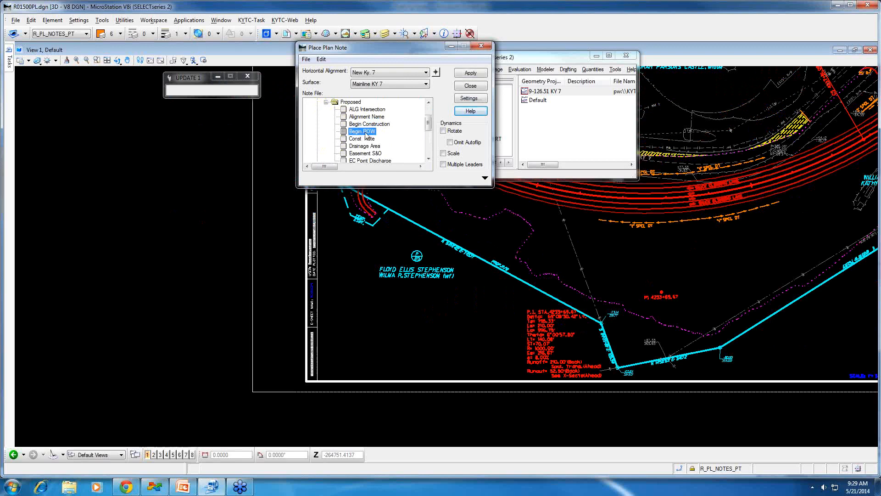
click(485, 178)
click(338, 192)
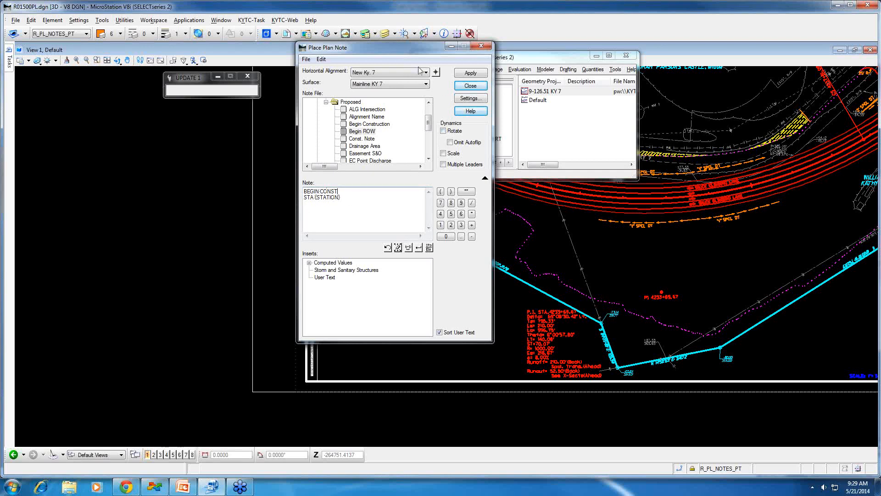
- Place the BEGIN CONST station note at the start of the red mainline, with its boxed text up and left of the anchor
drag(415, 50, 320, 64)
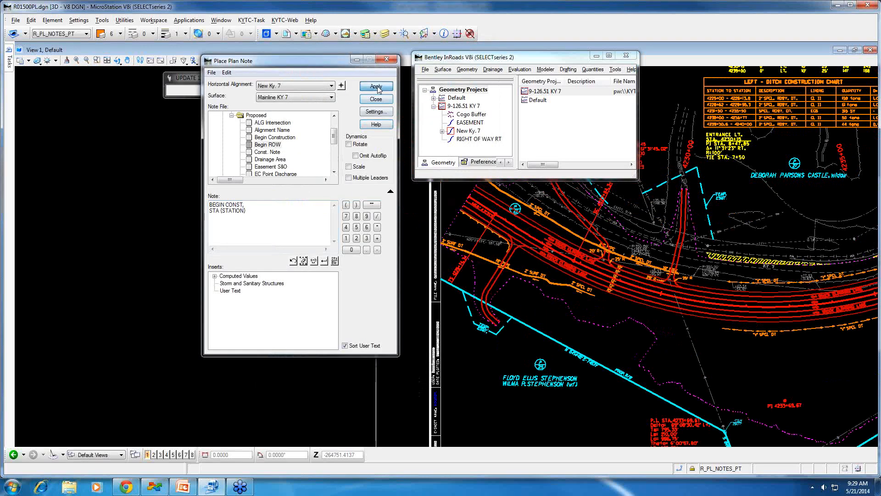
click(375, 88)
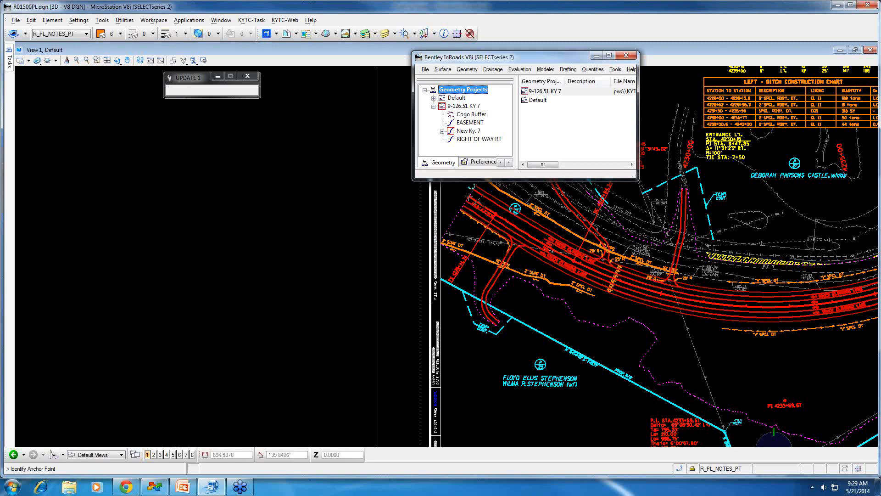
click(469, 197)
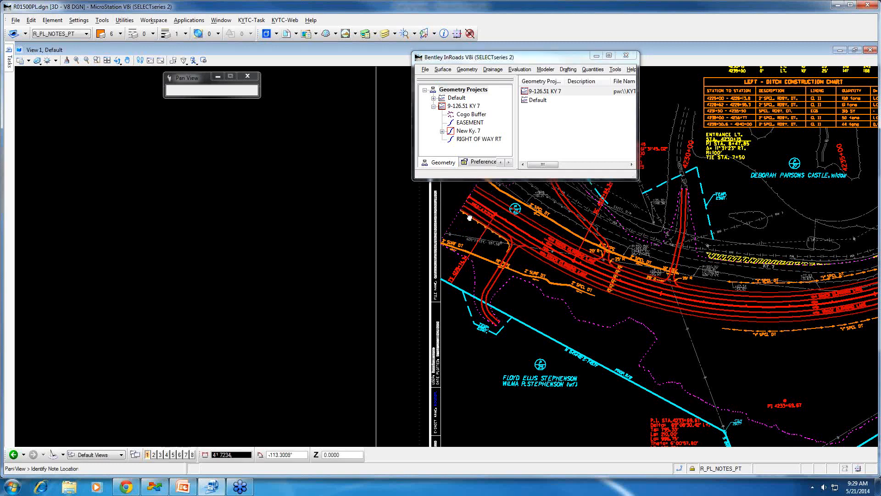
middle_drag(469, 218, 485, 318)
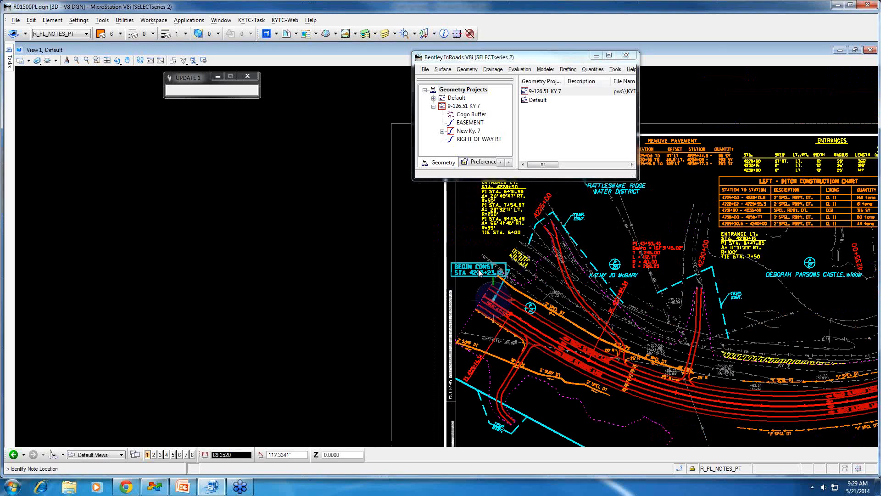
scroll(502, 280, up, 3)
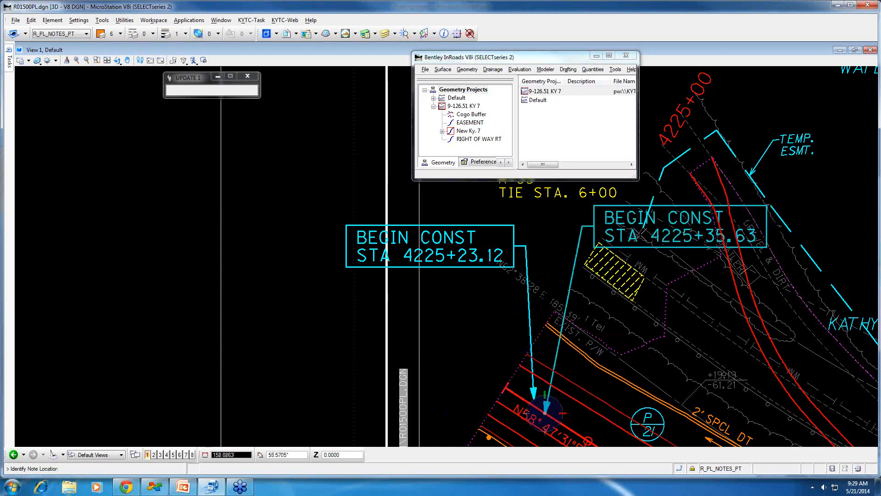
right_click(643, 231)
- Insert a blank line between BEGIN CONST and STA {STATION} in the note text and preview the note in the plan
click(245, 204)
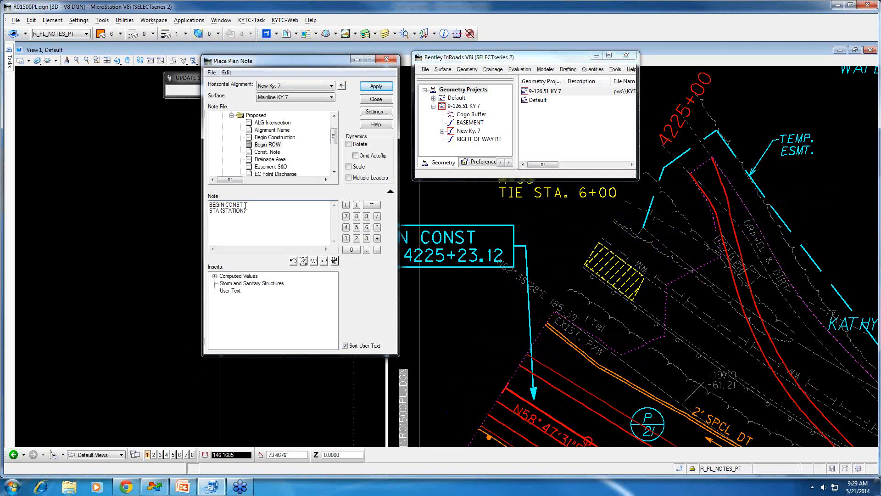
key(Return)
click(376, 86)
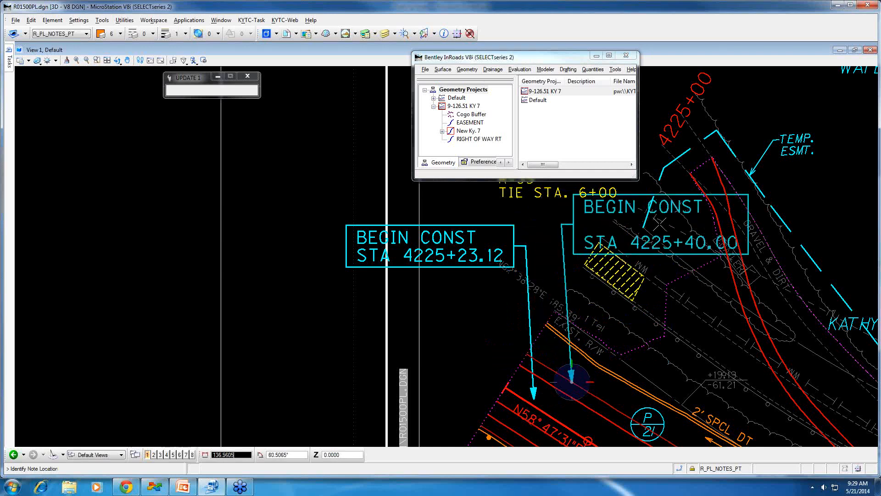
right_click(644, 230)
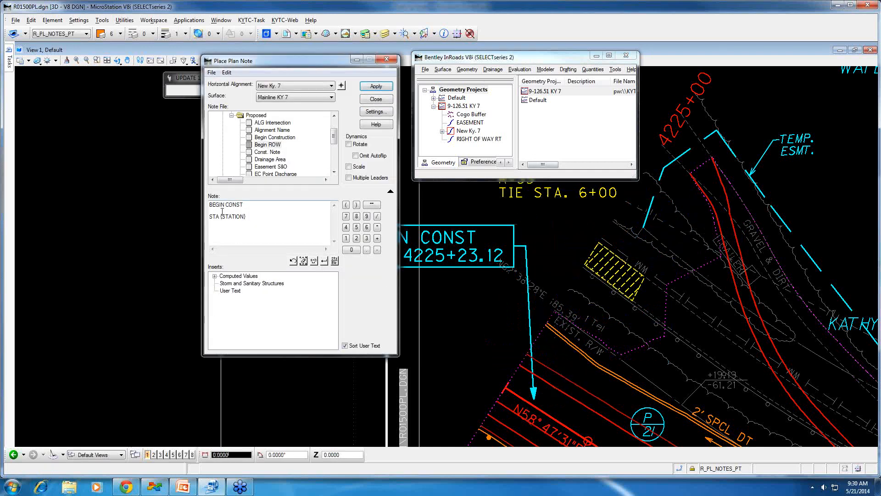
- Remove the blank line so STA {STATION} sits directly under BEGIN CONST, and preview the note near the mainline's start
key(Delete)
key(Delete)
key(Return)
key(Return)
key(BackSpace)
key(Delete)
text(s)
key(BackSpace)
key(BackSpace)
text(STA {STATION)
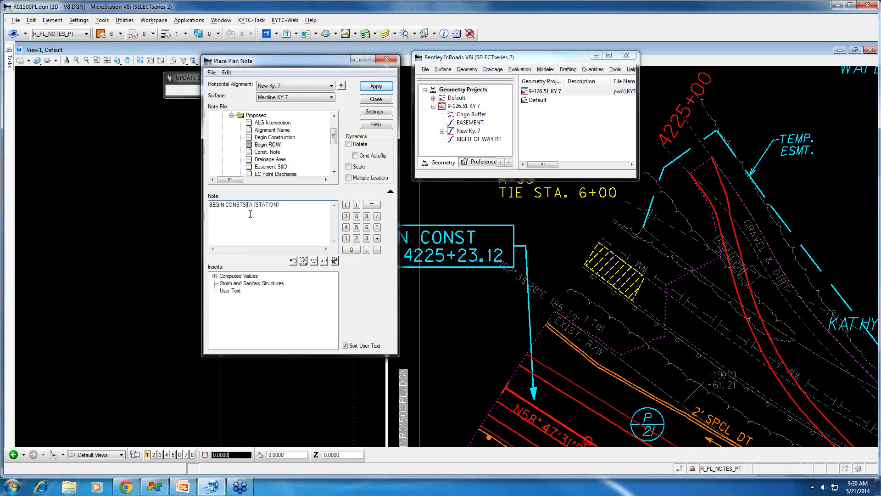
key(BackSpace)
text(sSSS)
key(Delete)
key(Delete)
key(Delete)
key(Return)
click(376, 86)
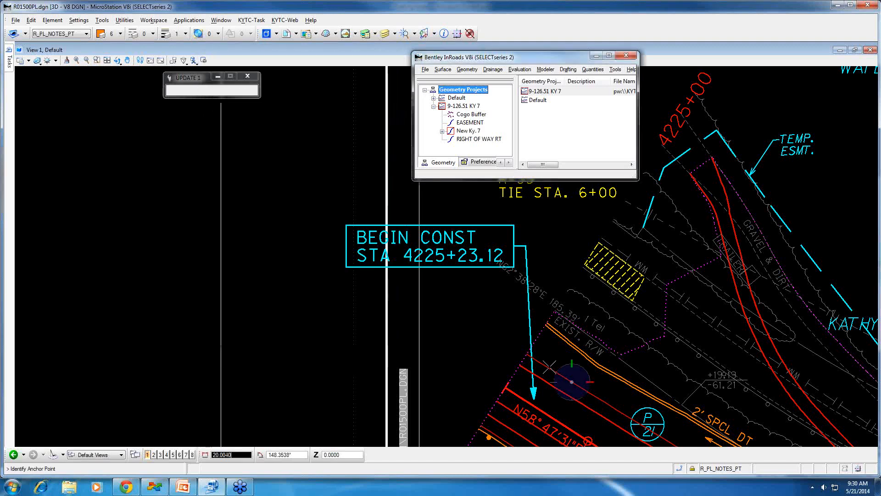
click(549, 369)
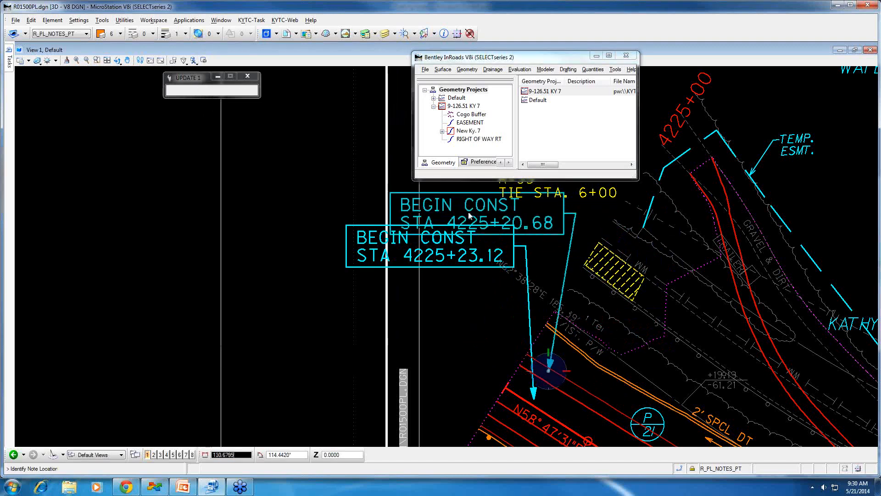
- Place the proposed Easement S&O plan note at the lower corner of the temporary easement beside parcel 25, with its text below the corner
scroll(469, 216, down, 3)
mouse_move(650, 314)
middle_down()
mouse_move(683, 289)
mouse_move(684, 357)
middle_up()
mouse_move(739, 445)
middle_down()
mouse_move(670, 358)
mouse_move(647, 215)
middle_up()
middle_drag(697, 340, 695, 253)
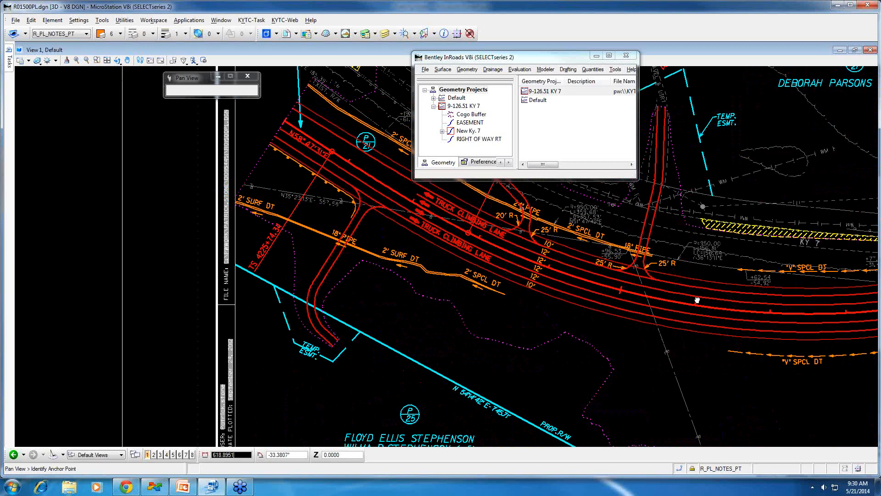
middle_drag(758, 436, 755, 345)
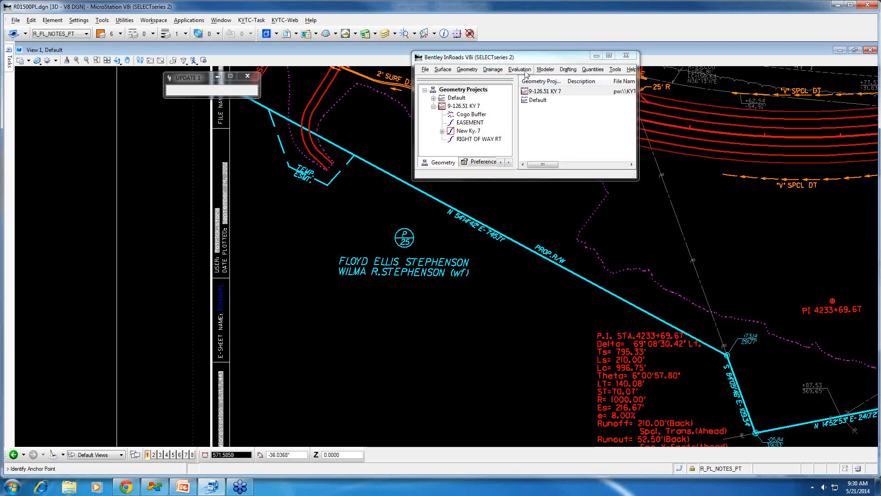
click(568, 70)
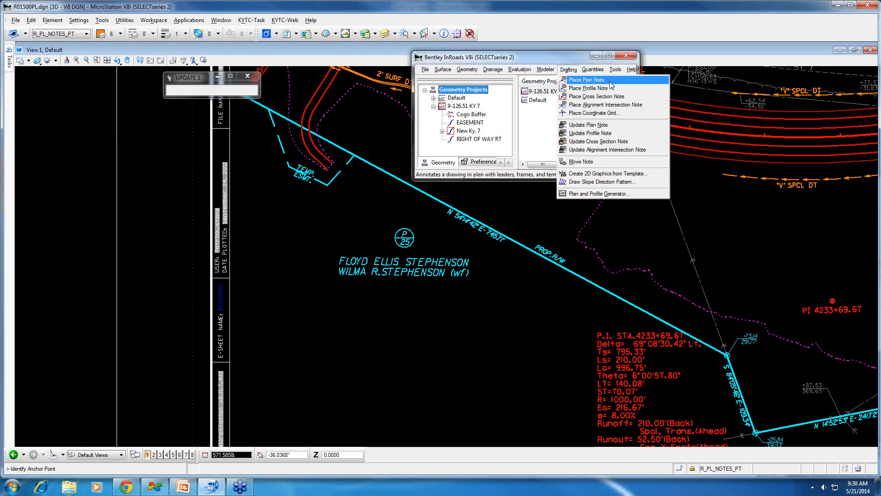
click(592, 81)
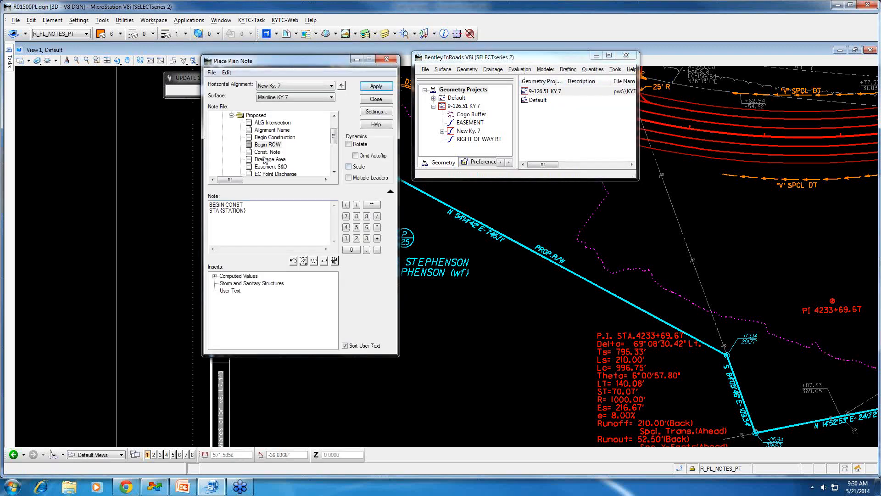
mouse_move(334, 137)
mouse_down()
mouse_move(335, 160)
mouse_move(334, 147)
mouse_up()
click(283, 145)
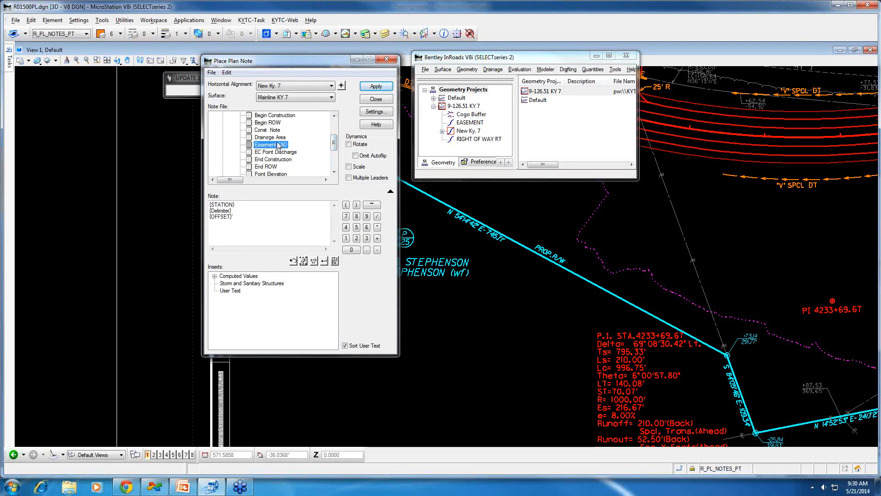
click(374, 87)
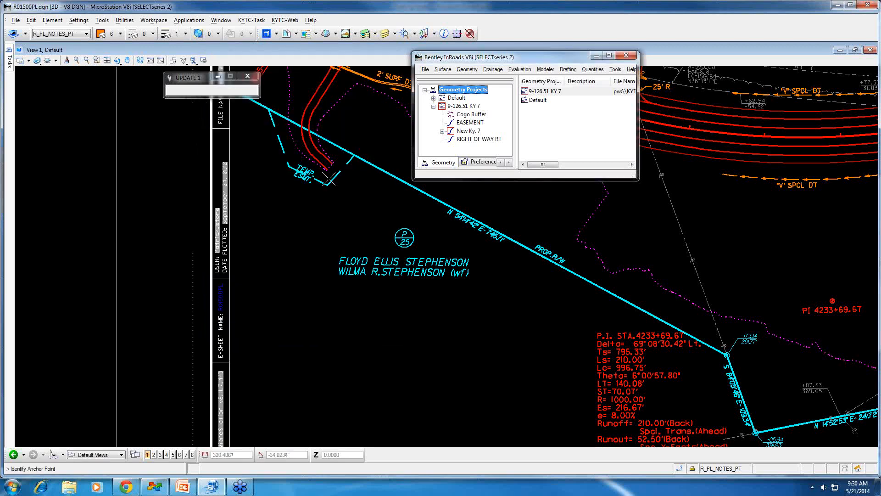
click(349, 215)
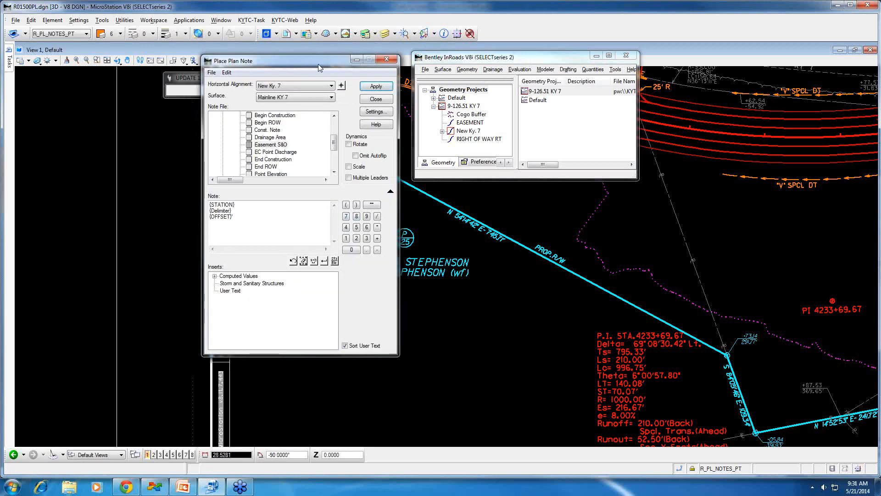
- Set the Easement S&O note's station format to ss+ss.ss so the full station is written
drag(320, 68, 678, 99)
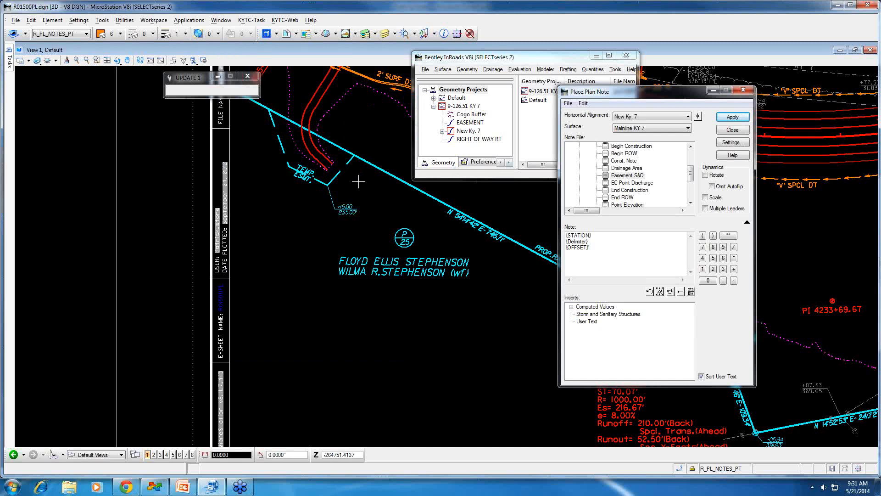
click(733, 143)
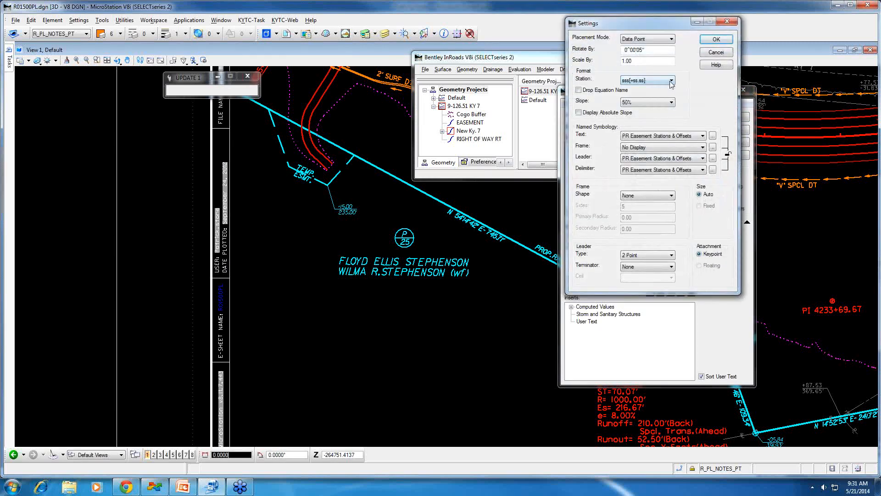
click(671, 82)
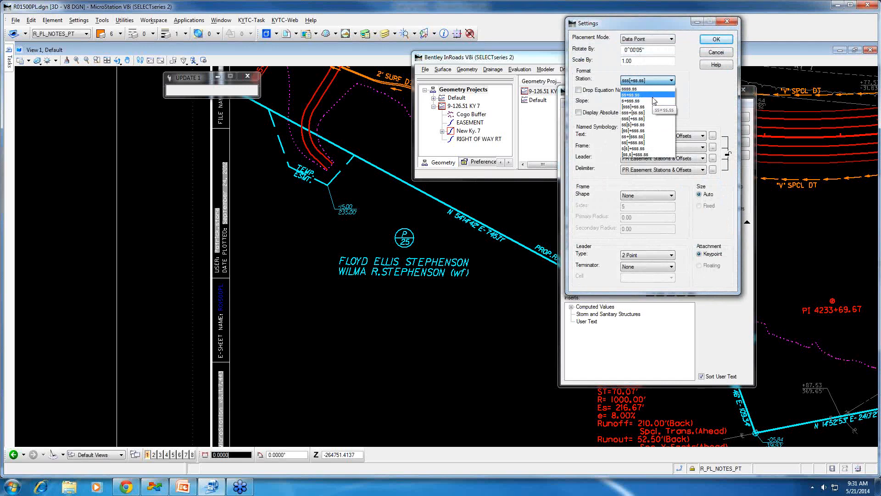
click(653, 95)
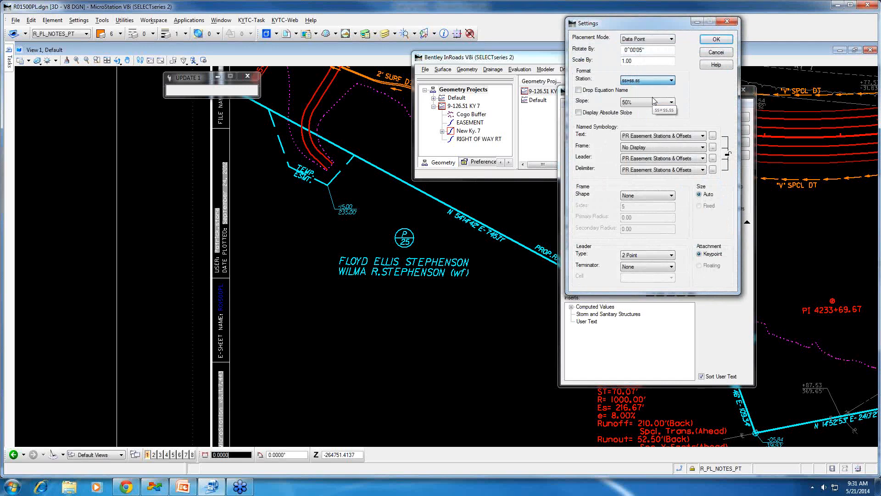
click(729, 42)
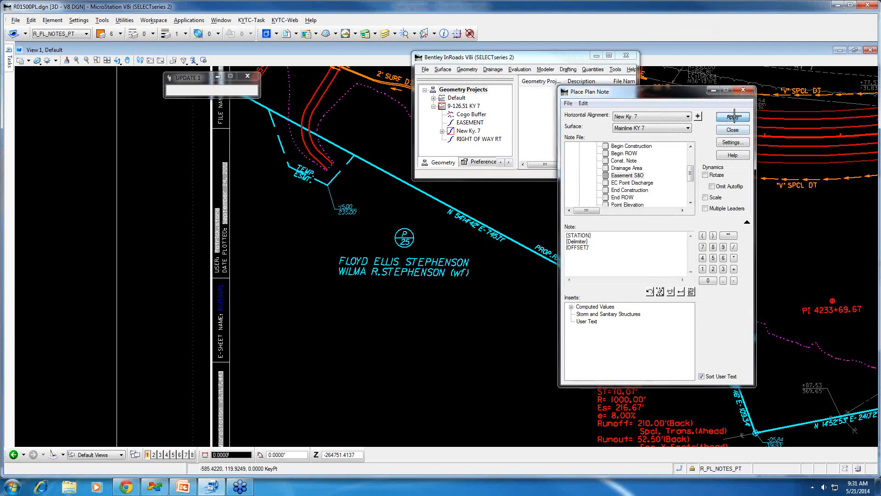
- Place the full-station Easement S&O note where the temporary easement's right edge meets the PROP. R/W line, with its text below
click(734, 116)
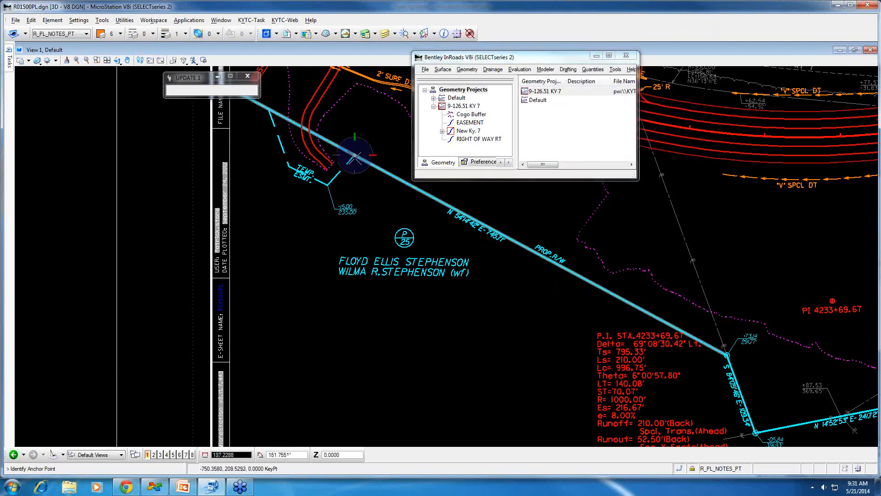
scroll(374, 194, up, 2)
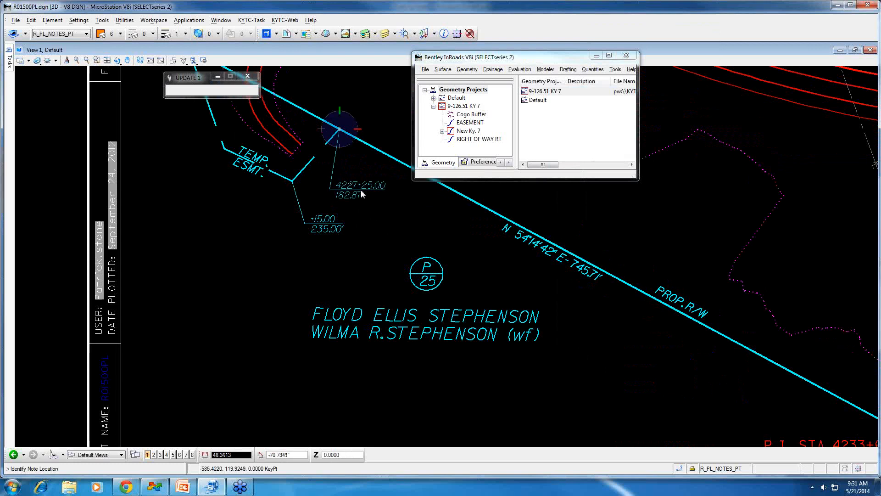
click(368, 196)
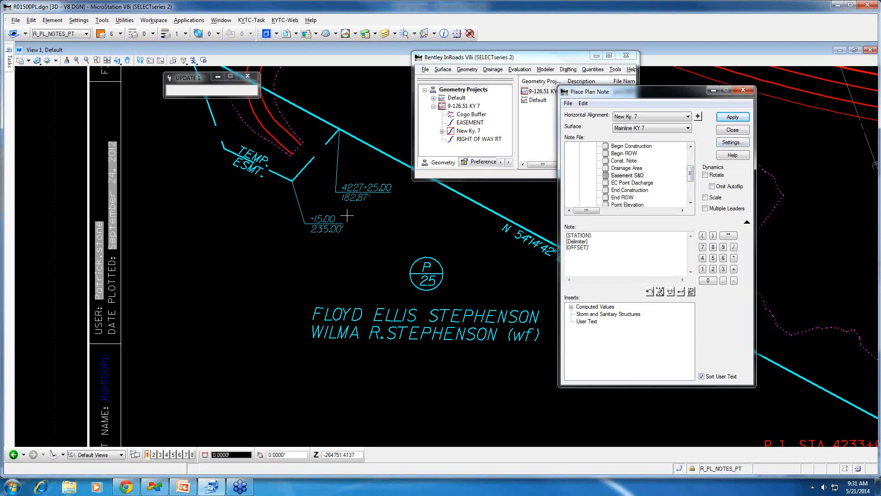
scroll(347, 215, down, 3)
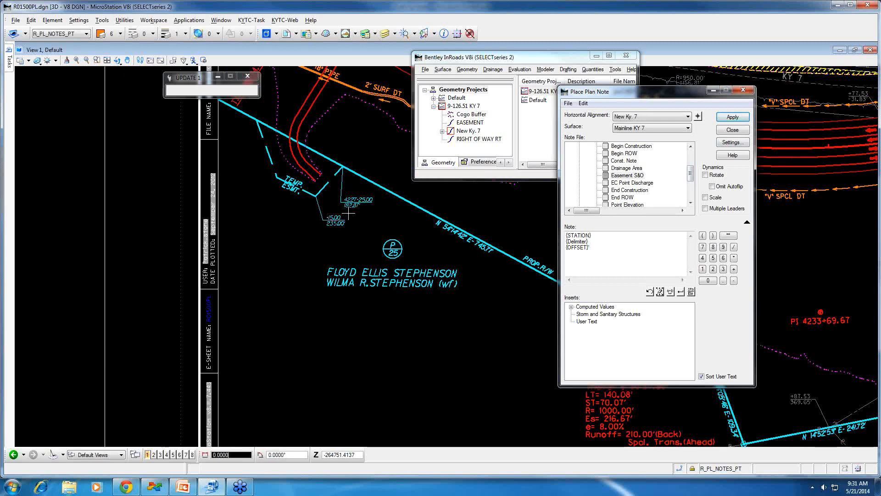
- Go back to the Plan folder's Existing and Proposed groups in the note file list to find another note type
middle_drag(527, 329, 470, 312)
scroll(436, 280, down, 3)
scroll(436, 279, up, 5)
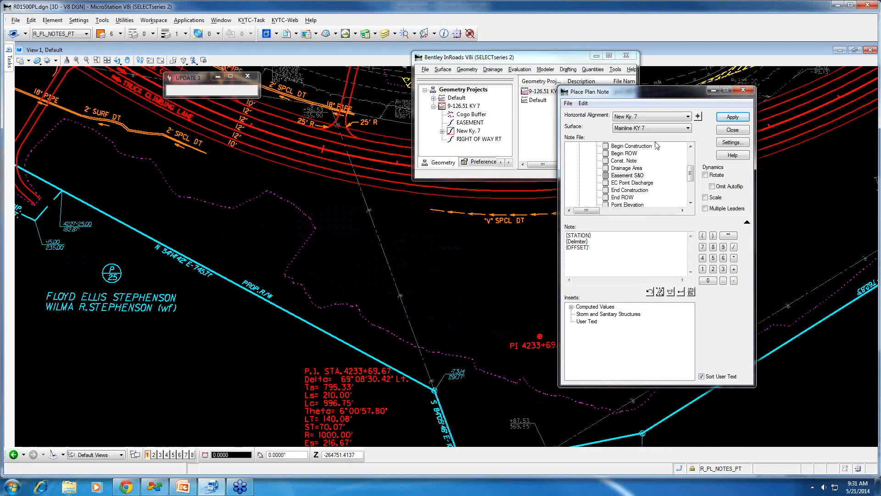
drag(690, 176, 690, 165)
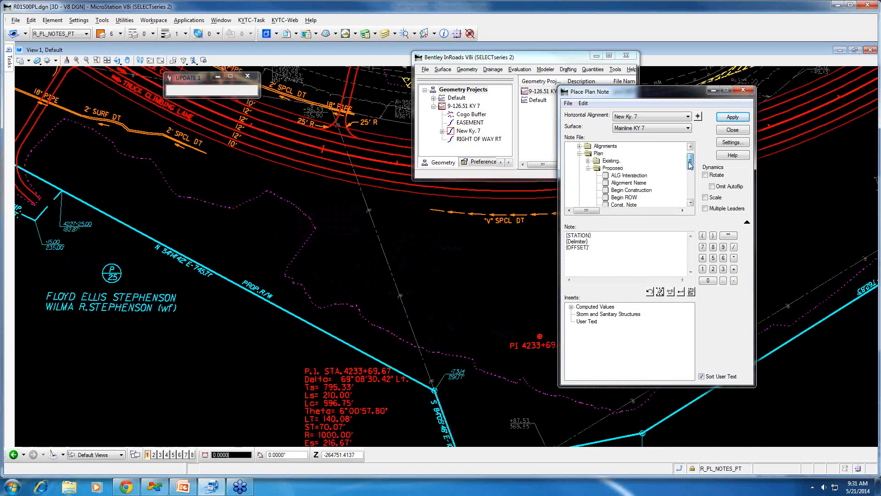
- Choose the existing pl Bearing and Distance plan note and preview its placement on the property line
click(589, 169)
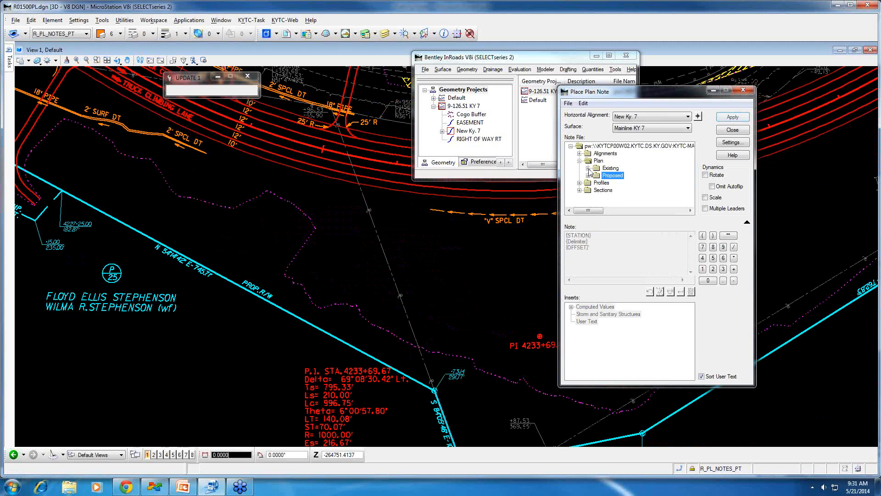
click(589, 168)
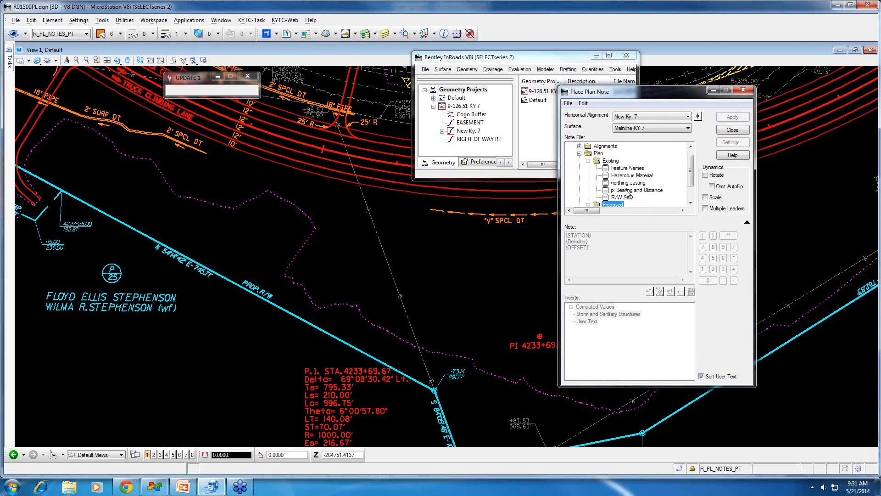
double_click(628, 191)
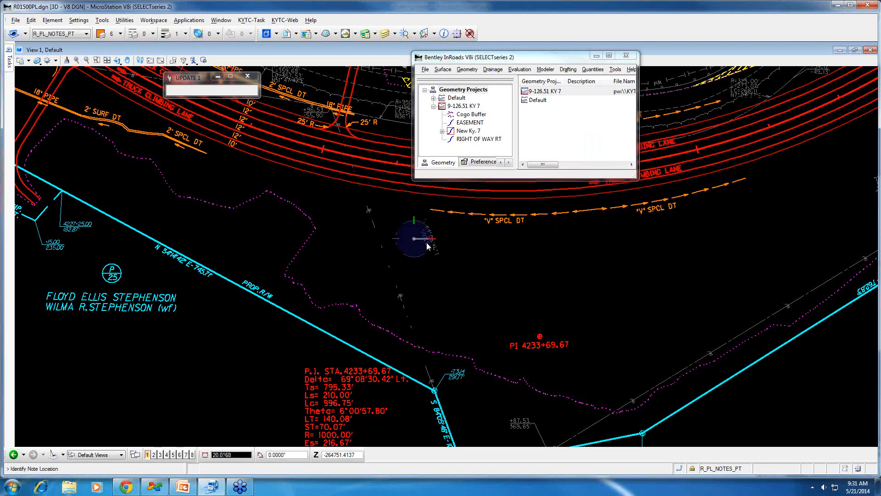
scroll(390, 246, up, 5)
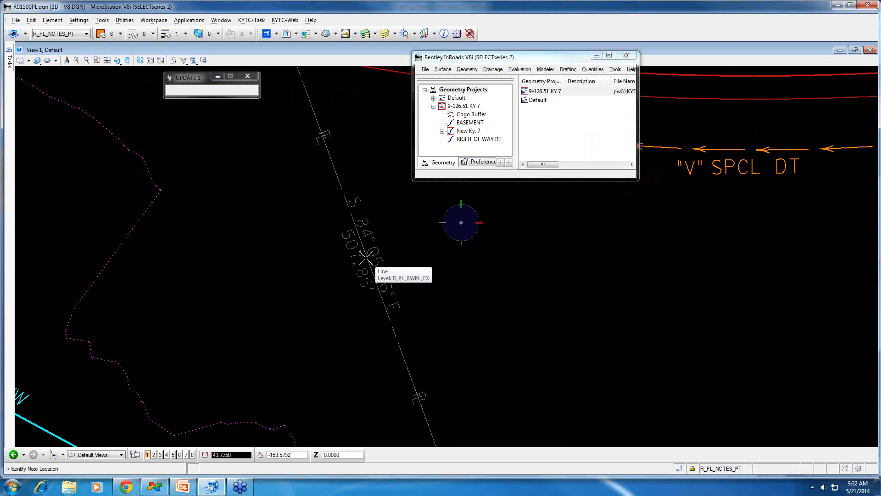
right_click(367, 261)
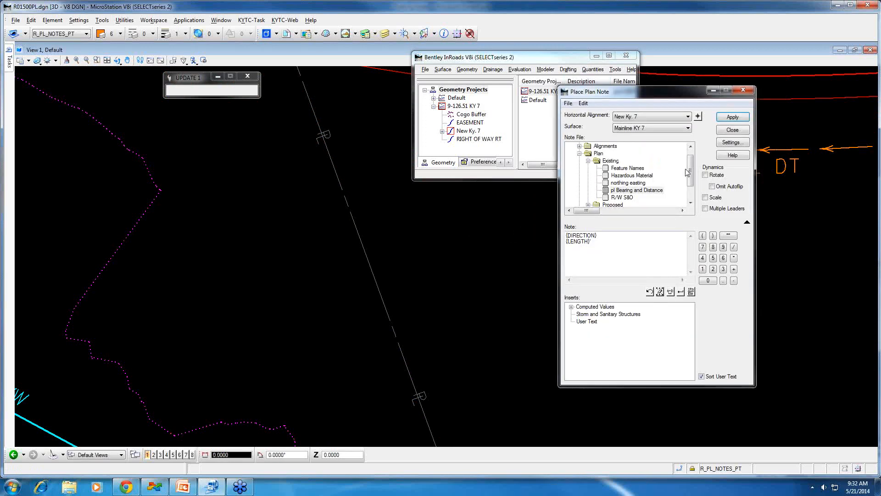
- Set the plan note's placement mode to Two Data Points
click(733, 144)
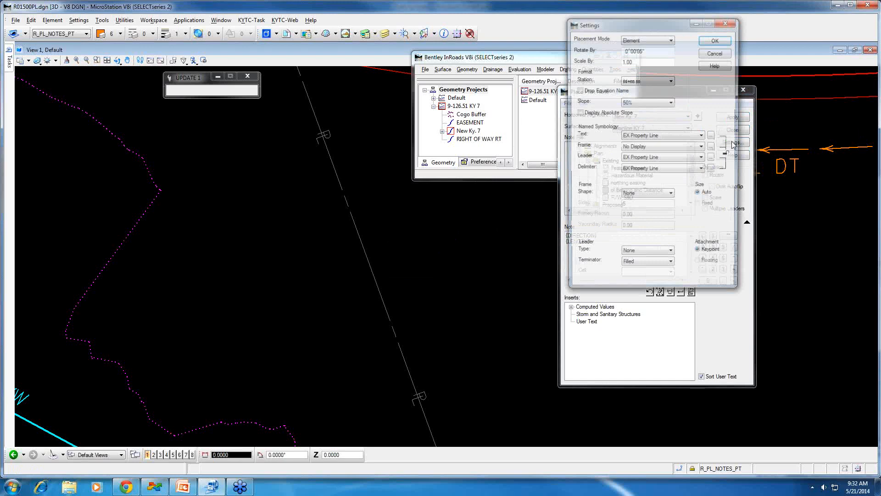
click(670, 40)
click(660, 53)
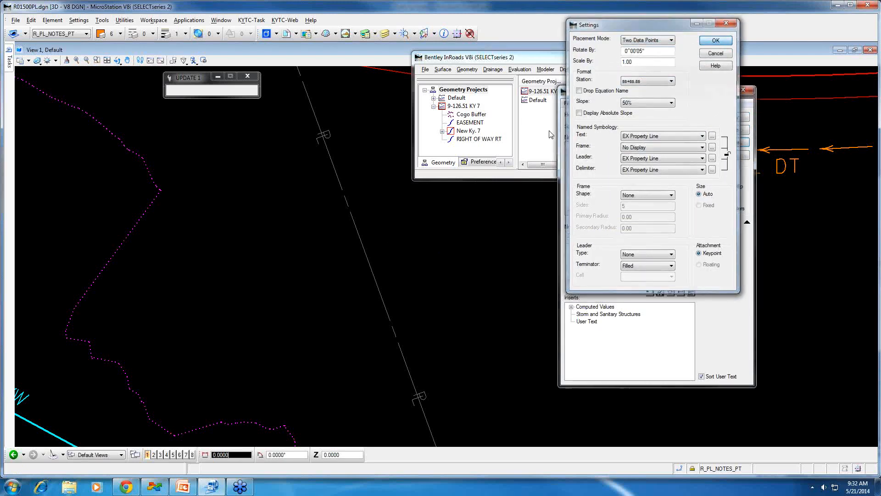
click(715, 40)
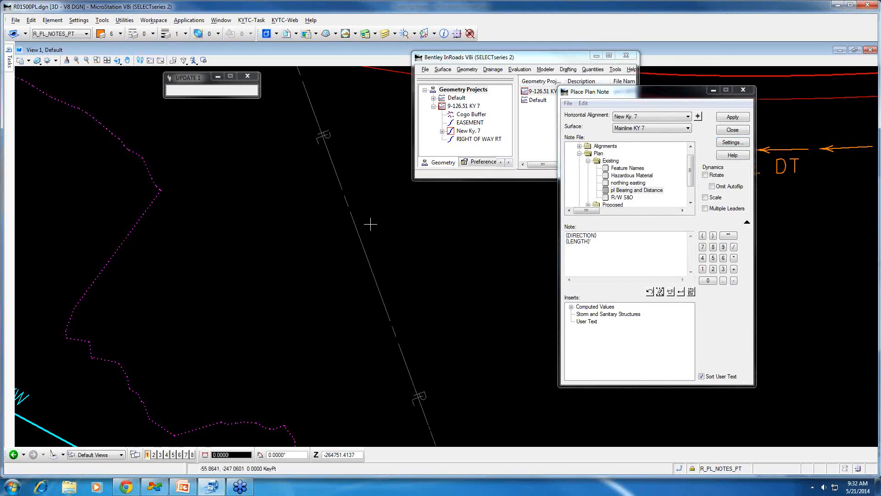
- Place an unrotated bearing and distance note beside the property line, measured between two data points at the line's ends
scroll(432, 211, down, 6)
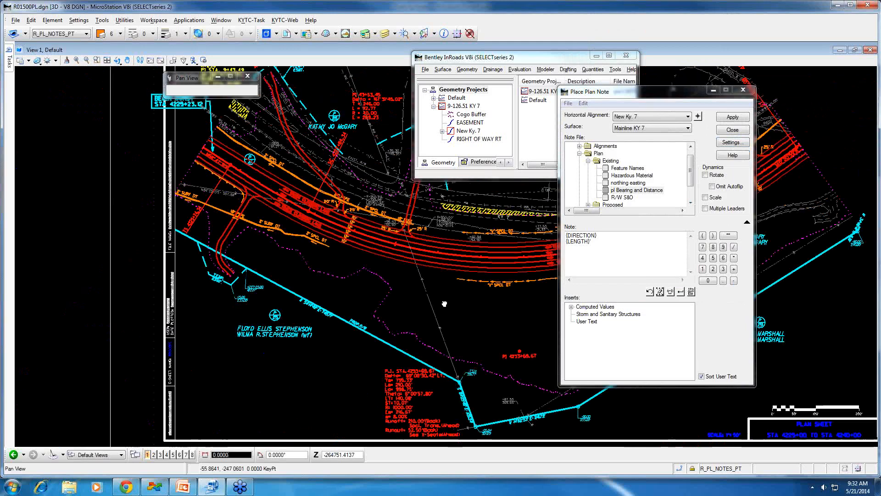
click(732, 117)
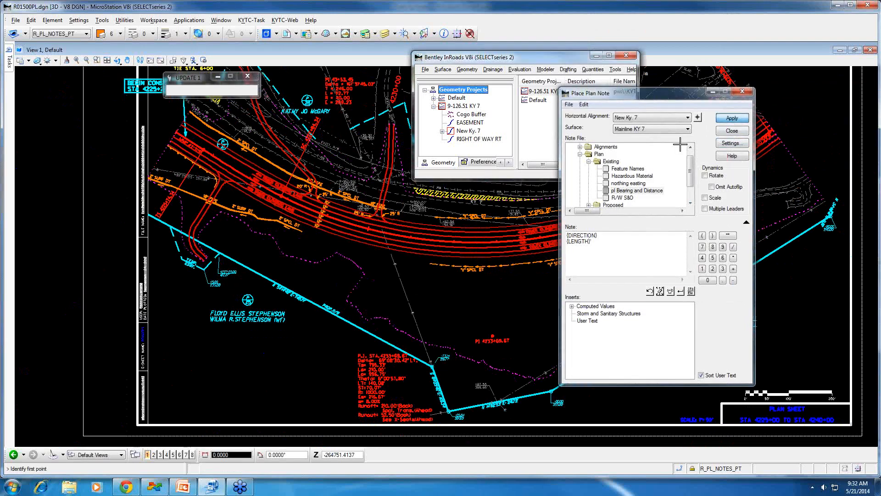
click(388, 243)
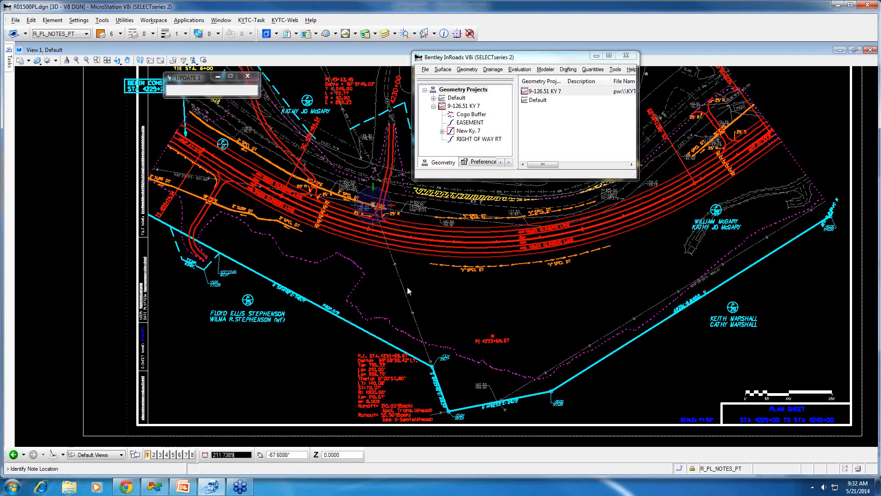
scroll(407, 287, up, 4)
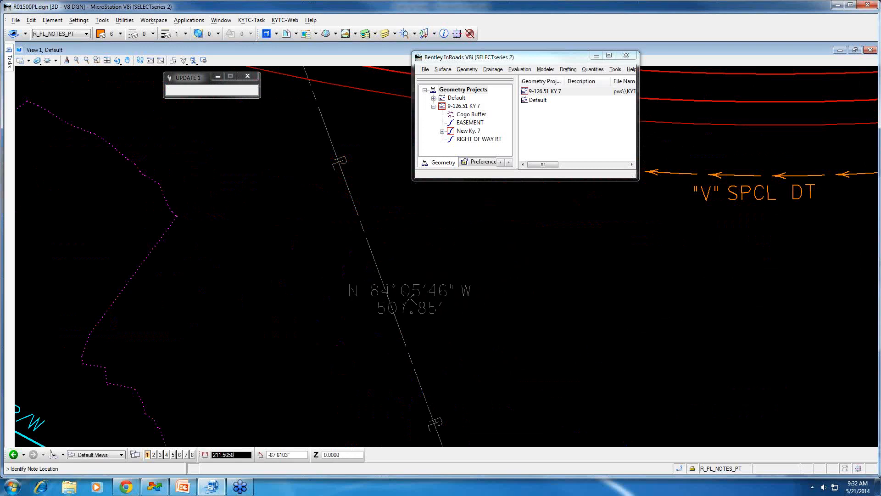
click(463, 289)
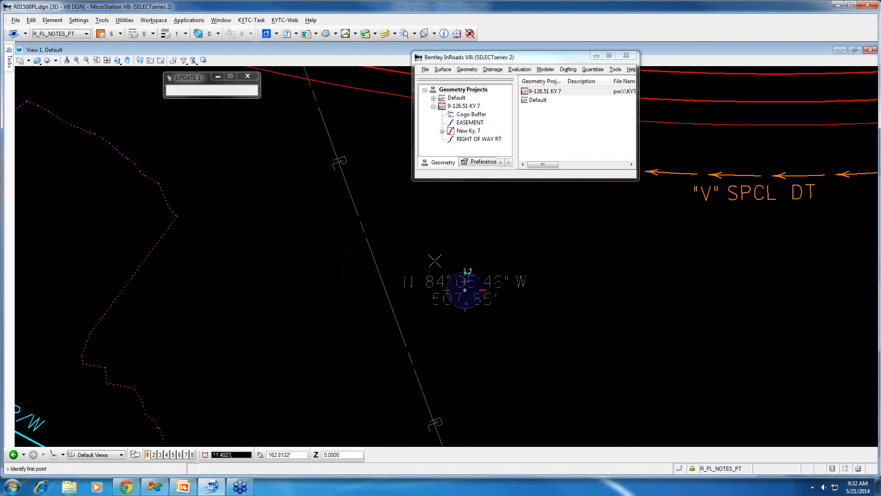
right_click(518, 222)
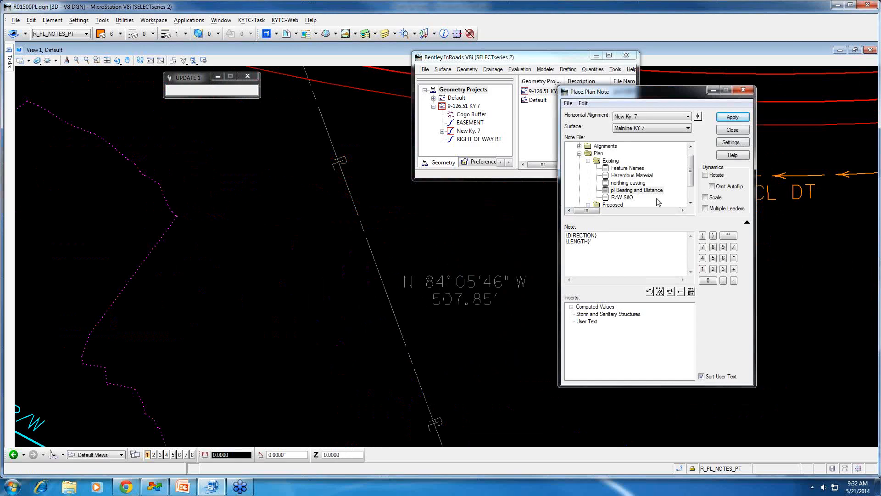
- Turn on note rotation and place another two-point bearing and distance note on the other side of the property line
click(706, 175)
scroll(470, 355, down, 2)
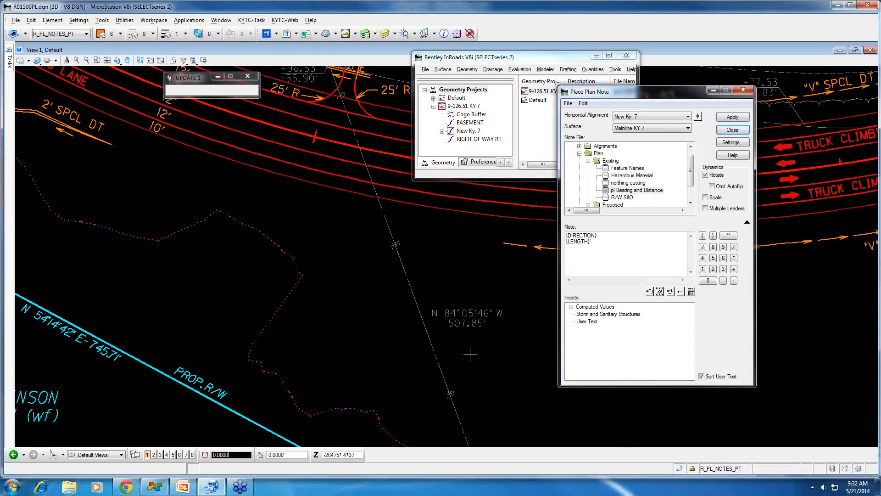
scroll(470, 354, down, 2)
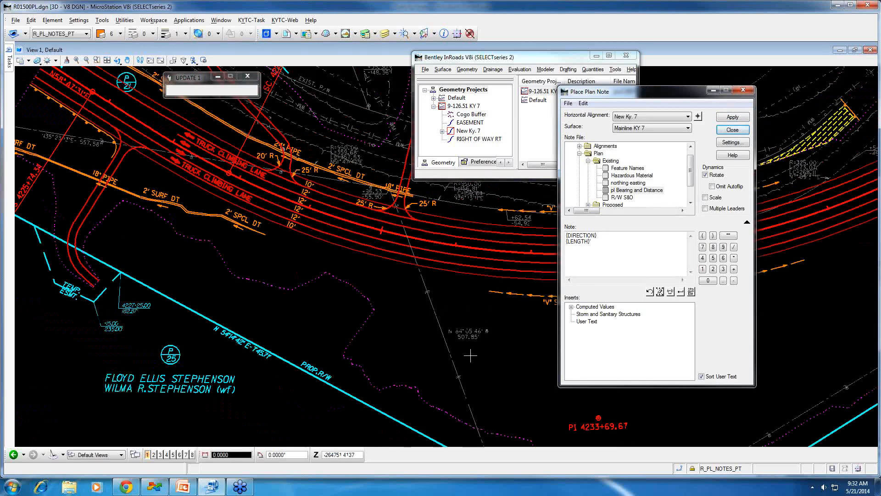
middle_drag(470, 355, 420, 296)
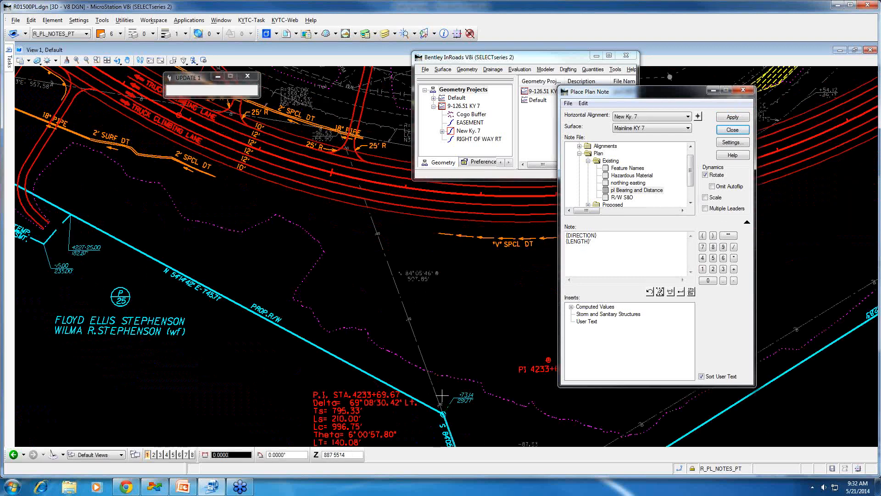
click(391, 273)
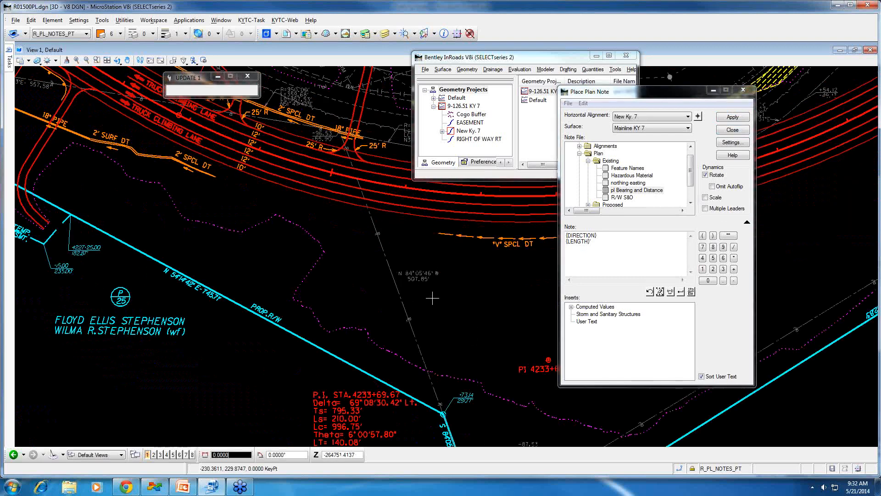
click(416, 279)
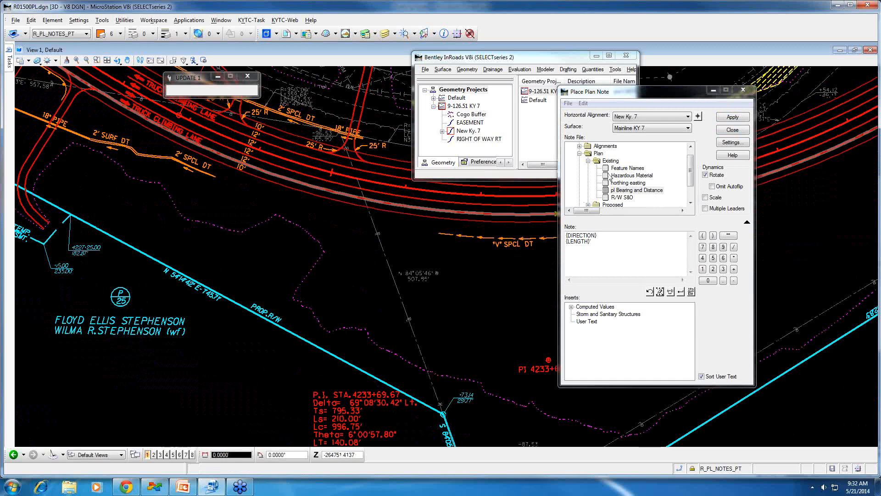
click(729, 119)
click(443, 393)
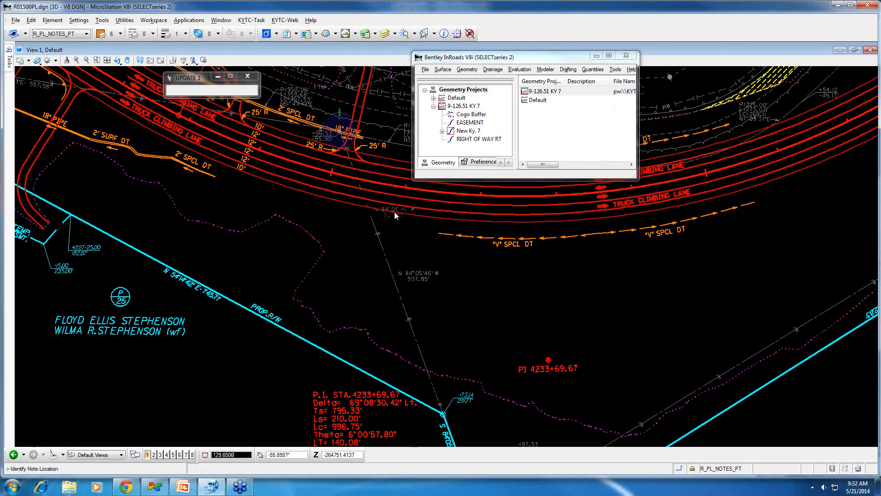
click(386, 265)
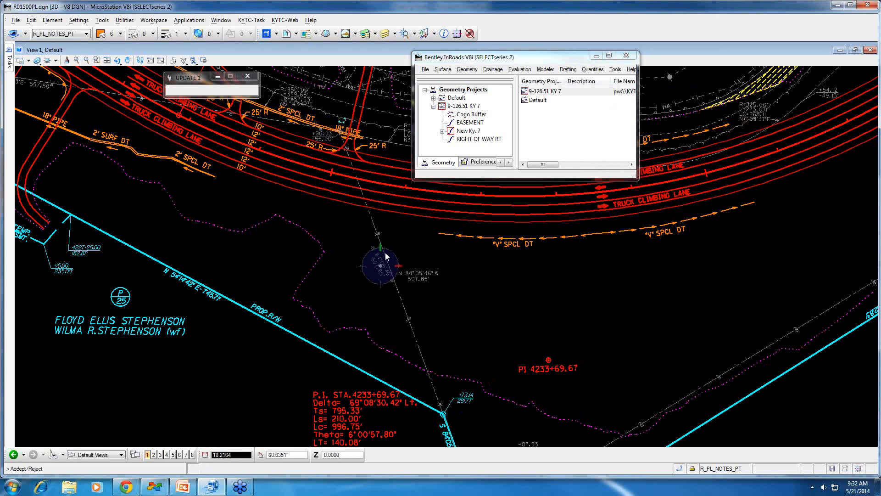
click(377, 272)
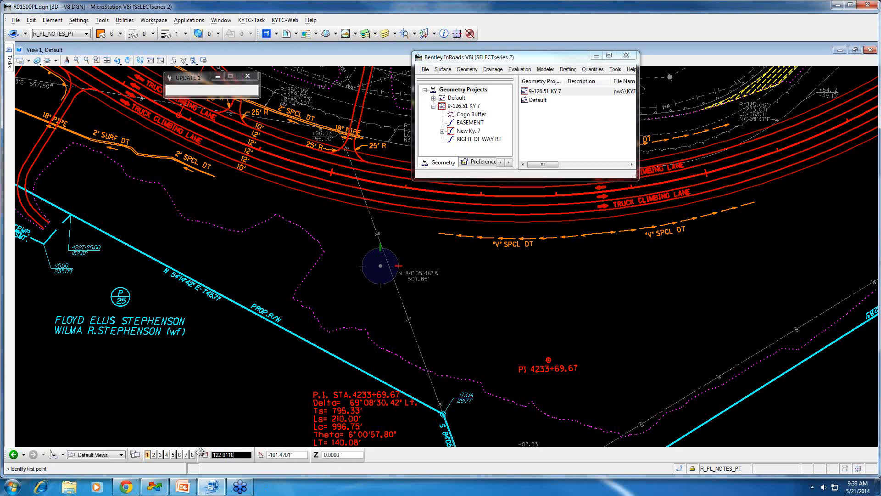
- Switch to ProjectWise Explorer and open the profile drawing R02000PF.dgn
click(207, 490)
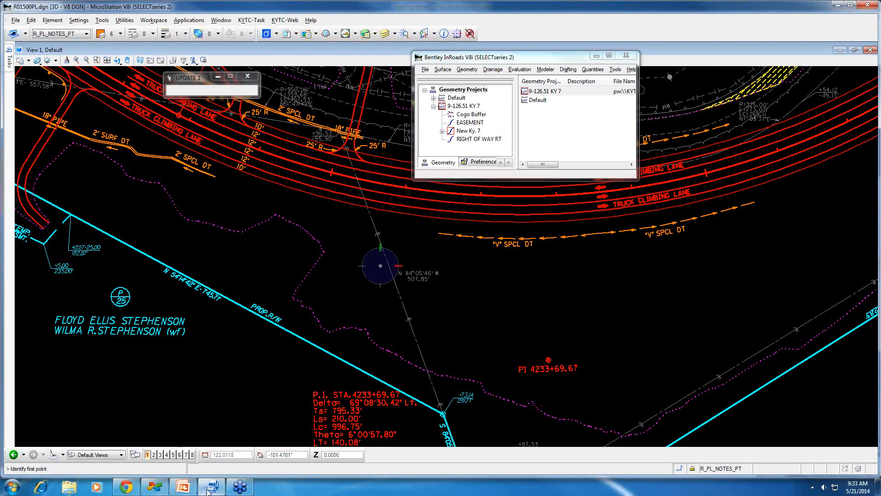
click(840, 5)
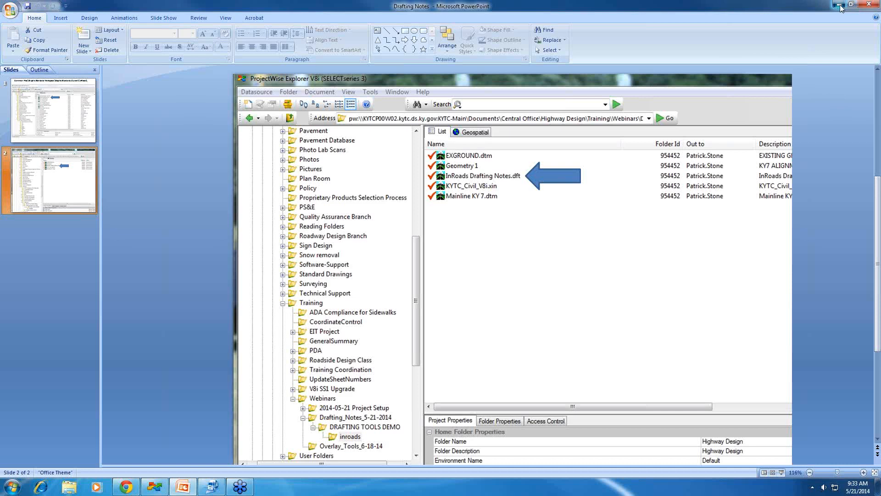
click(839, 6)
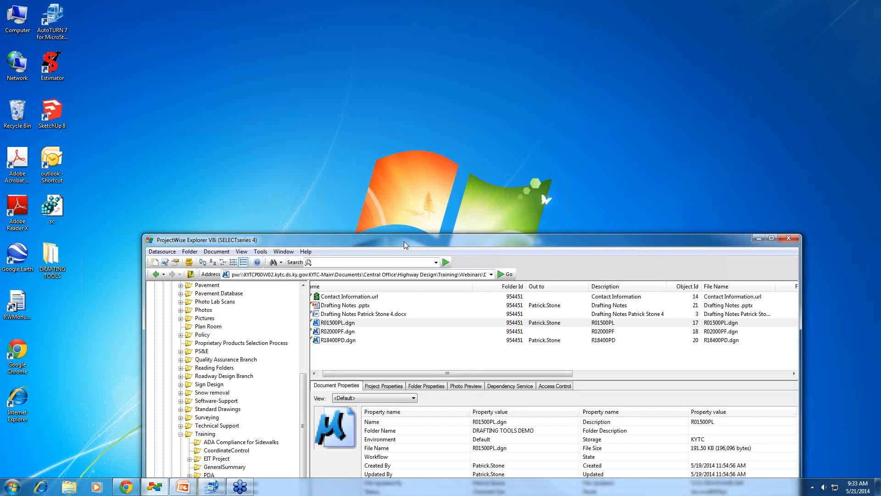
drag(404, 241, 473, 114)
double_click(405, 204)
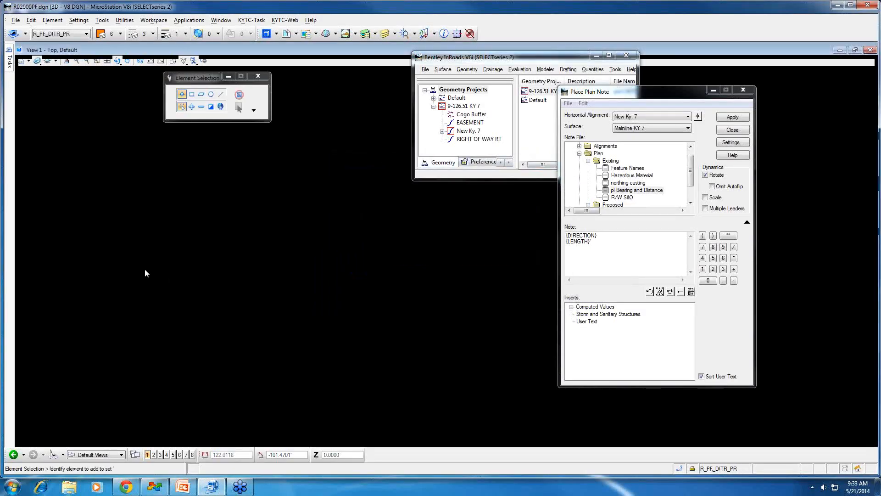
- Move the Place Plan Note dialog clear of the profile sheet
drag(643, 93, 301, 72)
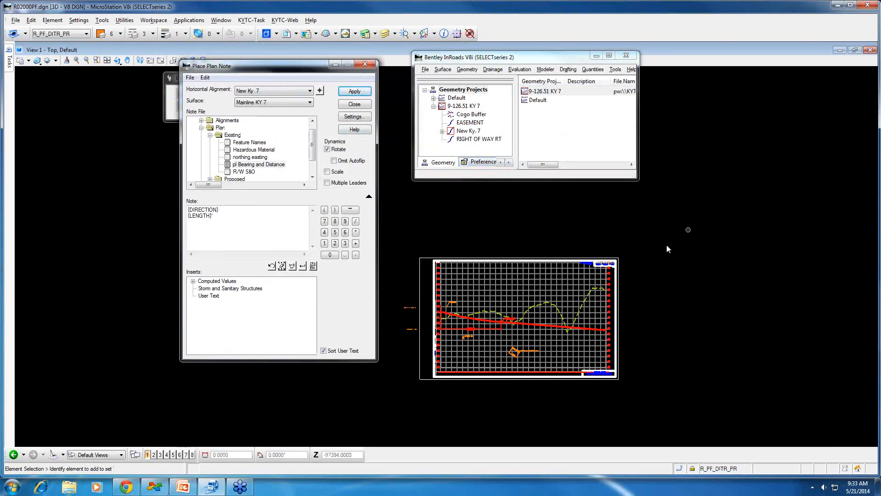
scroll(580, 275, up, 3)
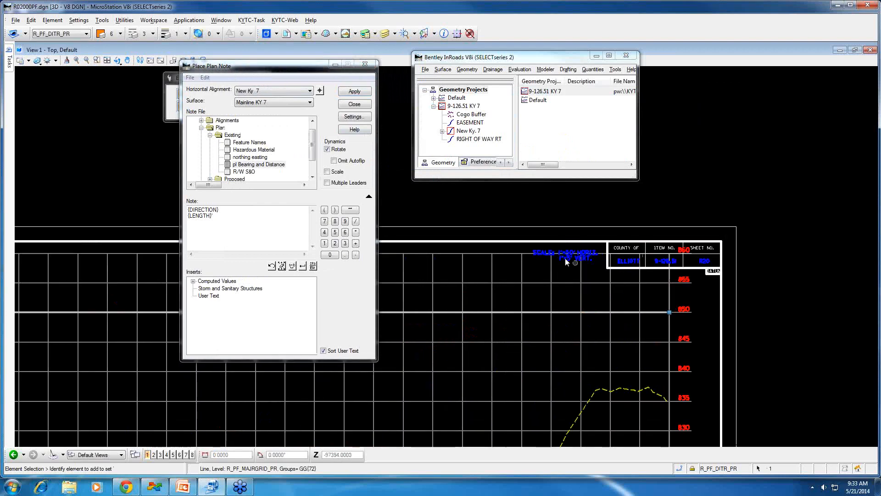
scroll(545, 318, down, 4)
scroll(545, 318, up, 3)
middle_drag(515, 311, 613, 295)
drag(284, 69, 278, 99)
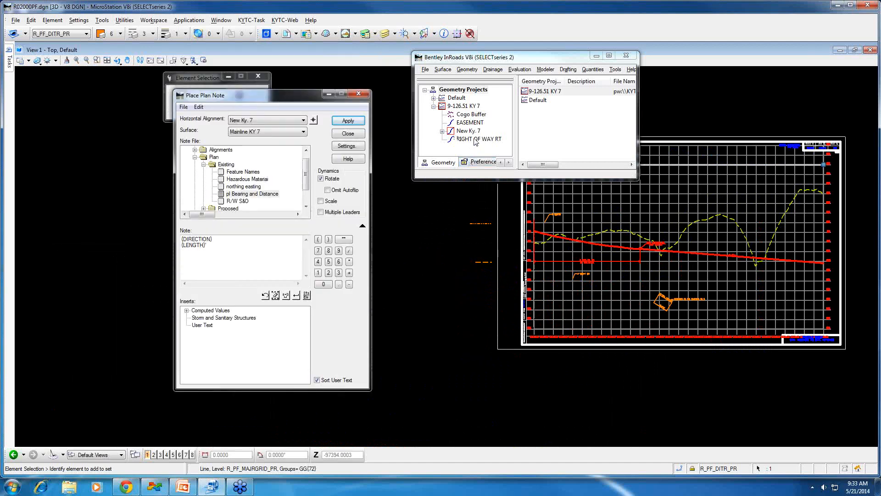
- Expand the New Ky. 7 alignment, start Vertical Annotation and load its Ditch preference
click(443, 131)
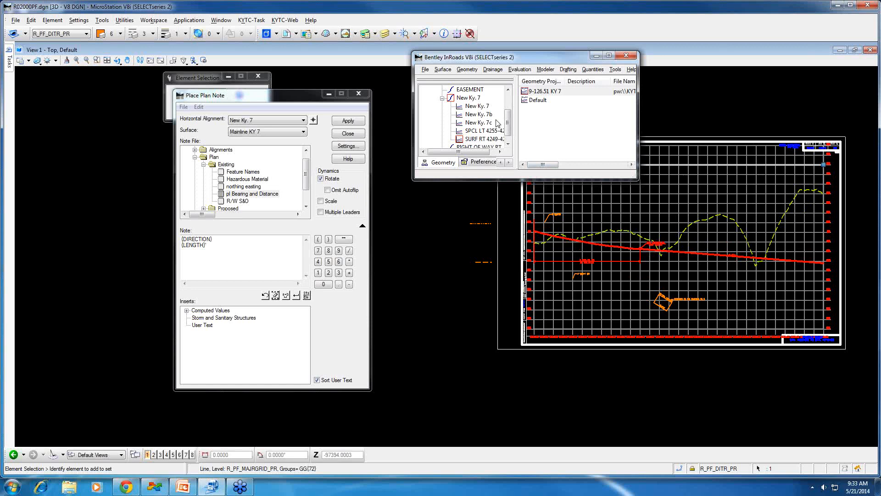
click(468, 70)
mouse_move(496, 80)
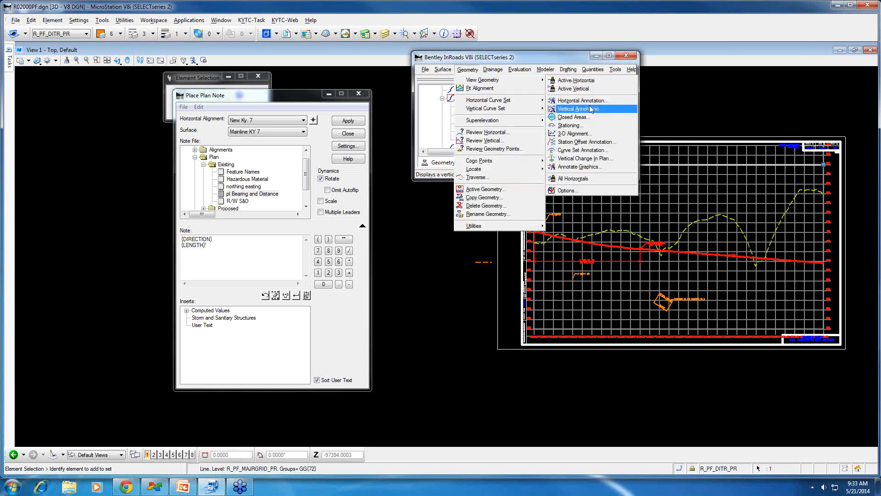
click(590, 110)
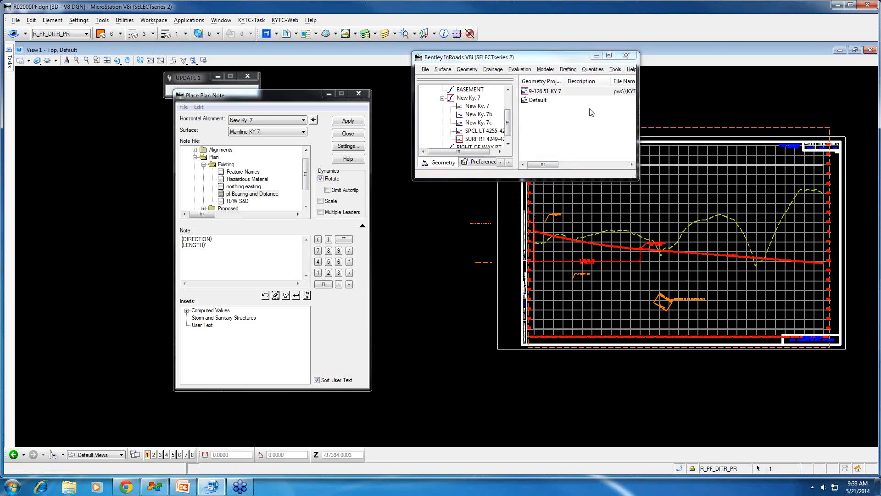
click(771, 262)
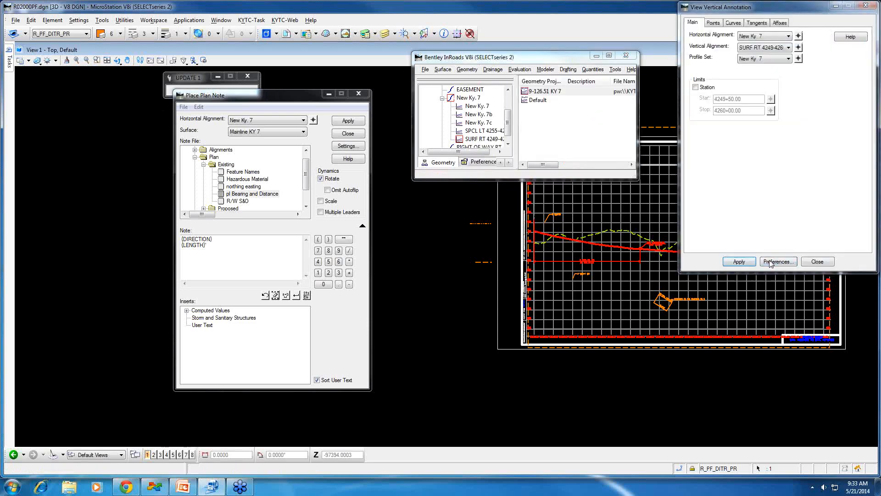
click(632, 132)
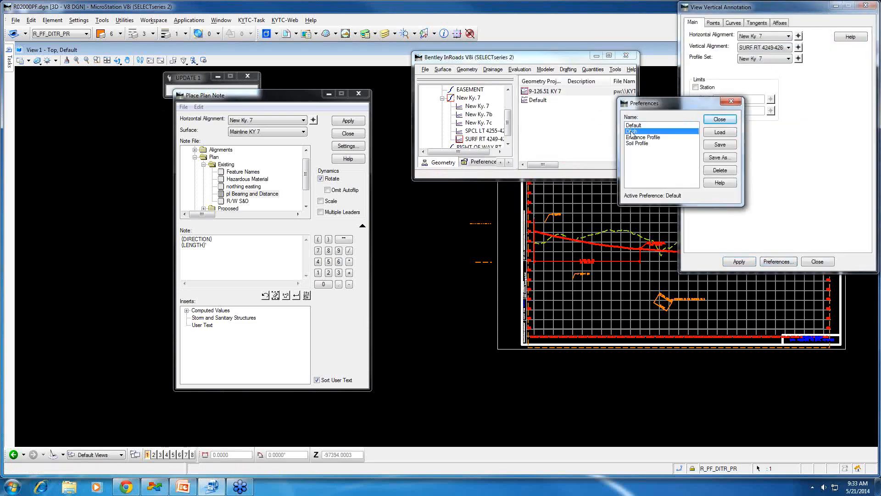
click(720, 133)
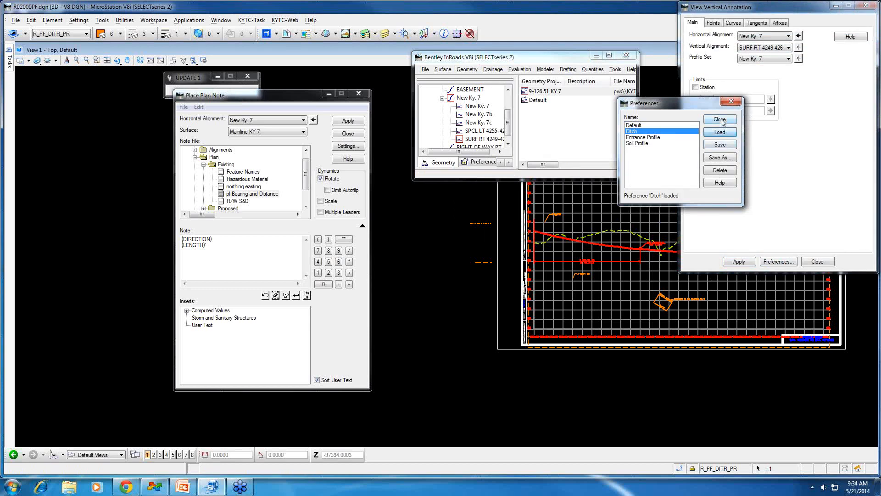
- Close the preferences and apply the ditch vertical annotation for the SURF RT alignment to the New Ky. 7 profile
click(720, 119)
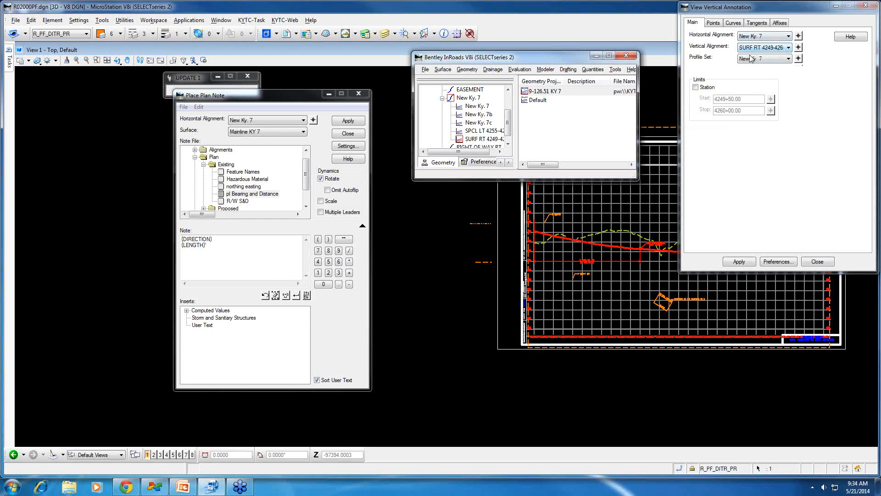
click(740, 261)
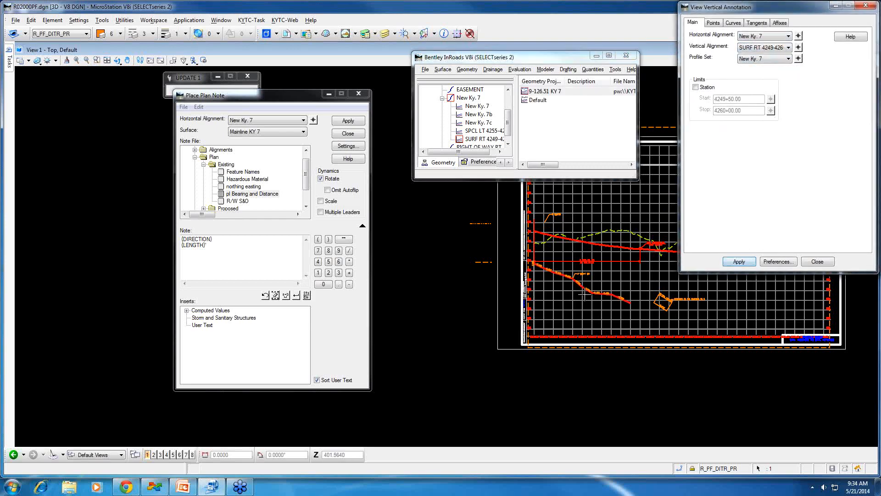
scroll(584, 294, up, 2)
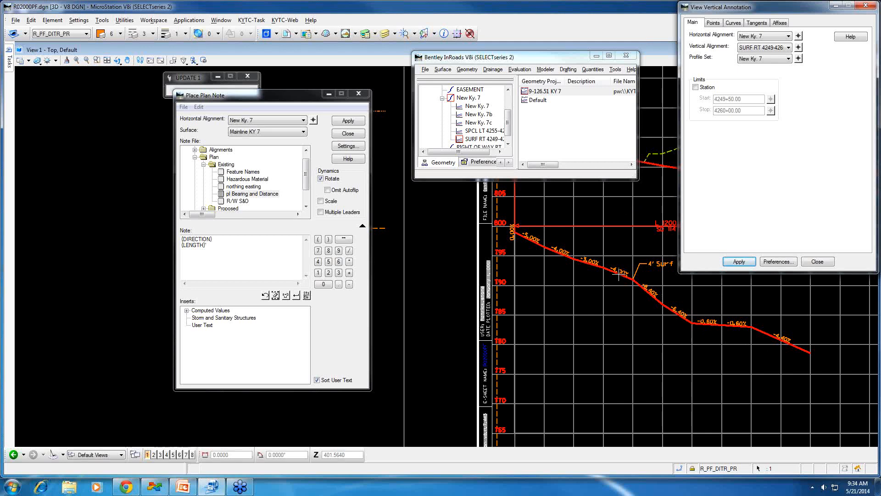
click(295, 101)
drag(294, 101, 260, 86)
mouse_move(8, 59)
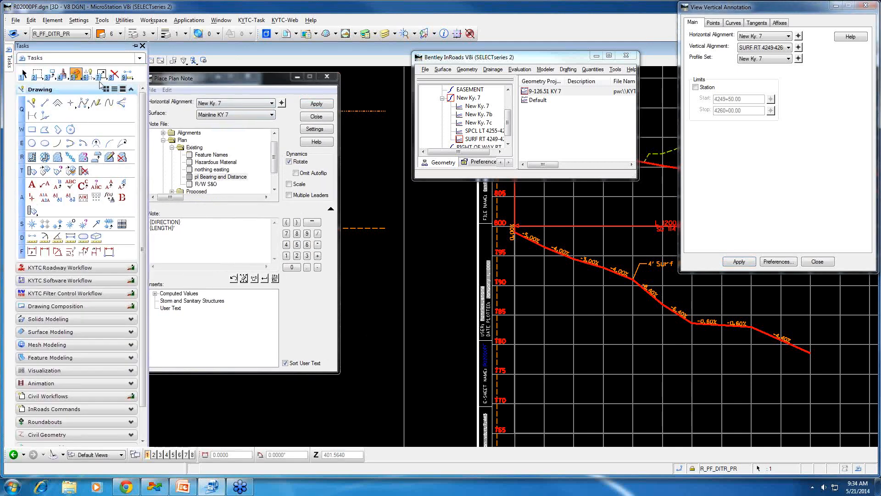
click(76, 74)
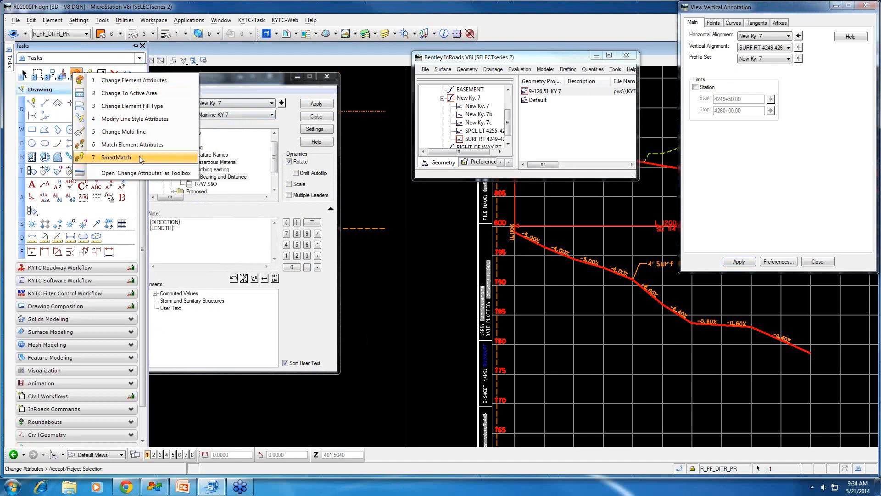
right_click(379, 225)
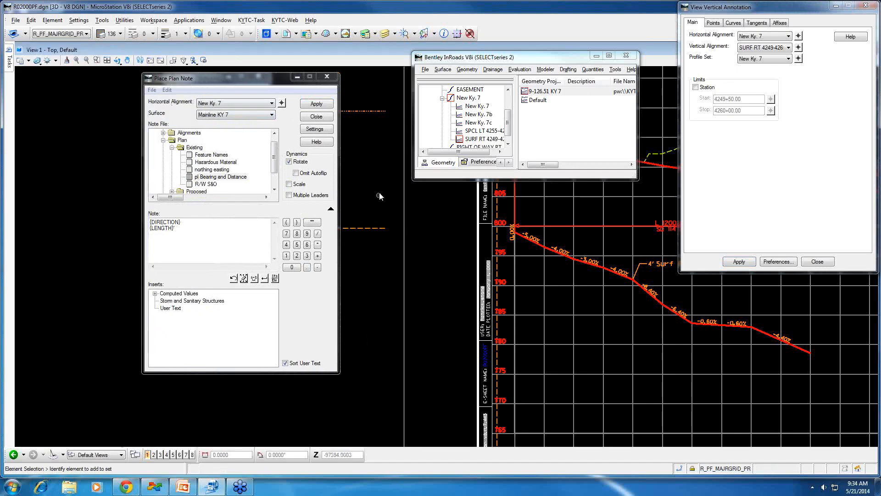
- Match the active element settings to the orange dashed ditch line beside the profile sheet
mouse_move(9, 62)
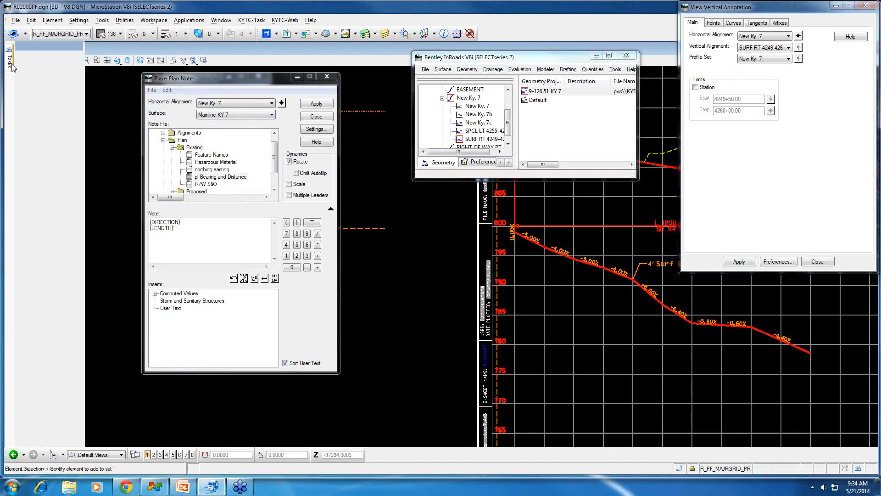
click(76, 74)
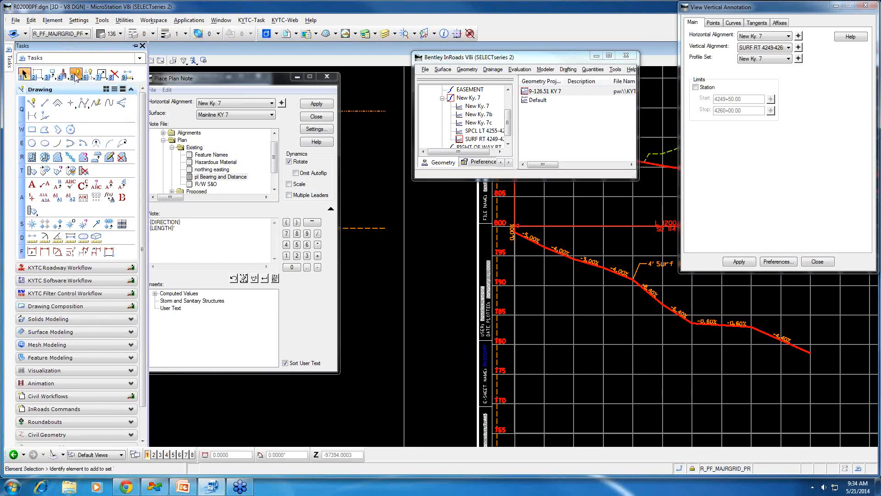
drag(234, 83, 125, 216)
click(359, 228)
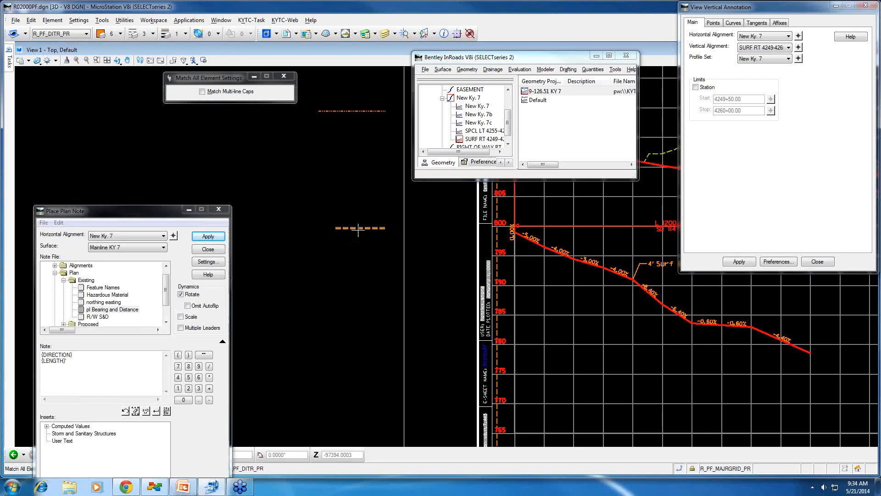
mouse_move(8, 58)
click(32, 103)
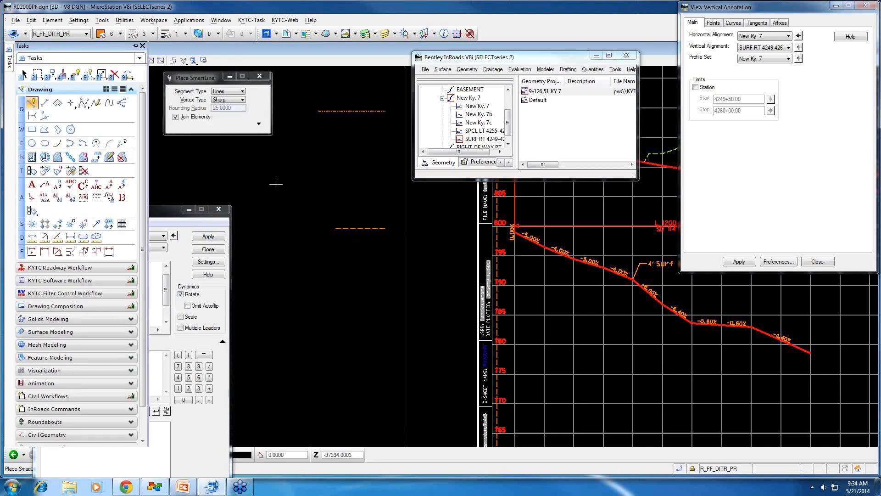
click(255, 181)
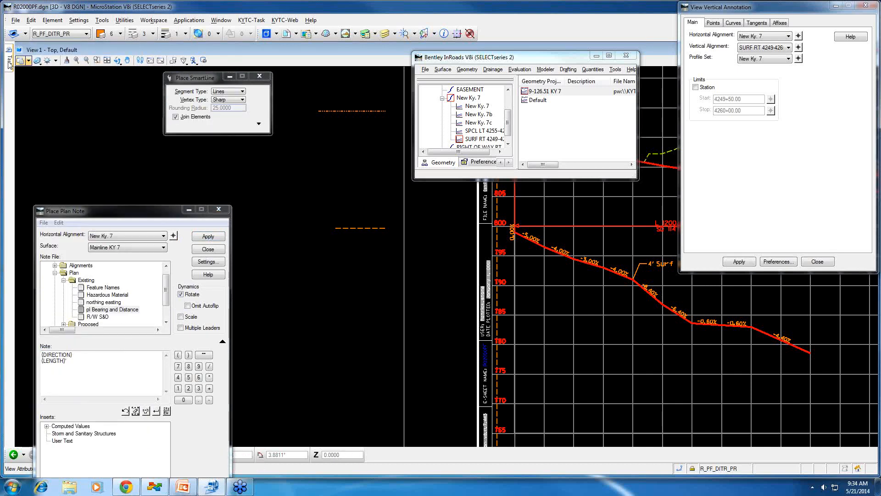
- Change the annotated ditch line on the profile to the active level R_PF_DITR_PR, color 6, style 3 and weight 1
mouse_move(9, 58)
drag(76, 73, 92, 84)
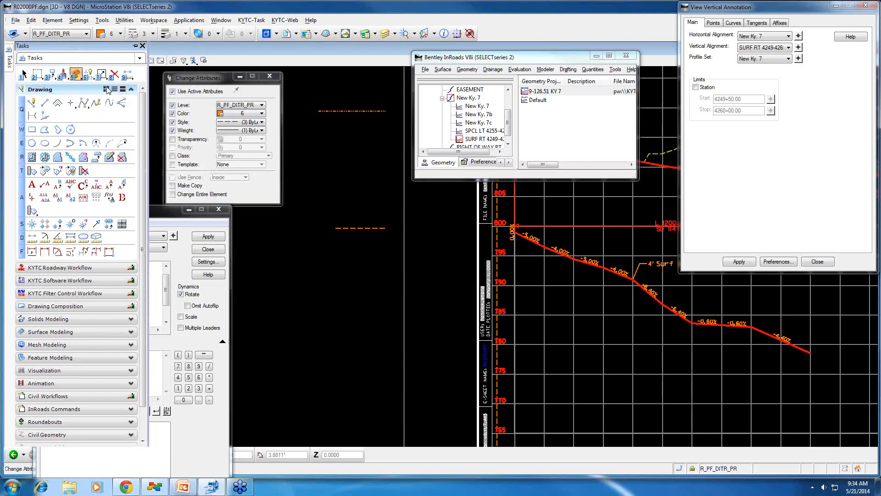
click(586, 265)
middle_drag(653, 329, 597, 335)
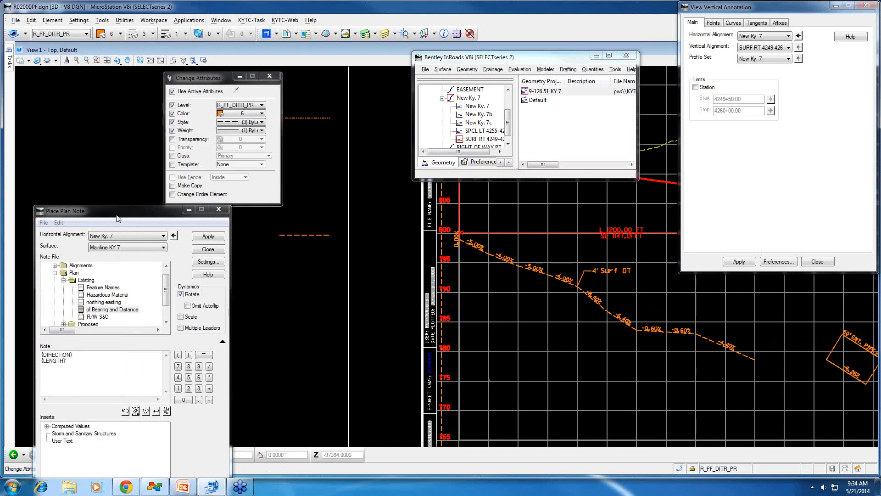
- Choose the Ditch RT Elev (Profile) note from the proposed profile notes in Place Plan Note
drag(115, 215, 237, 95)
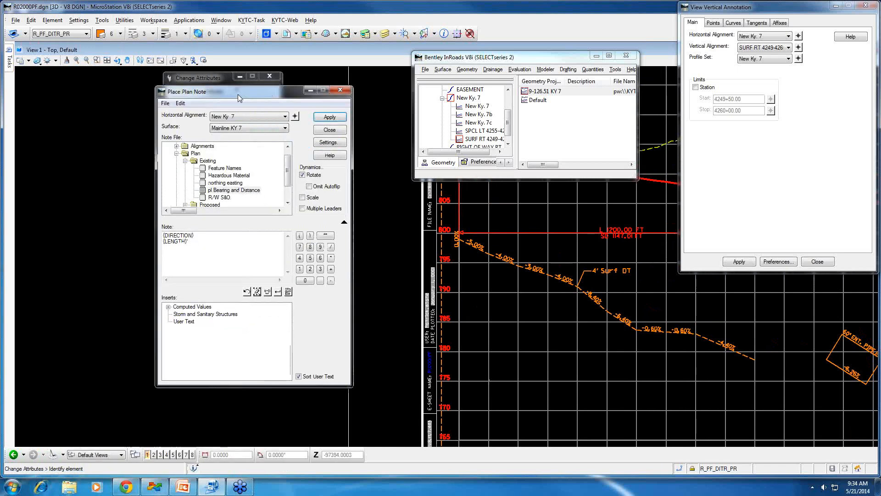
click(186, 160)
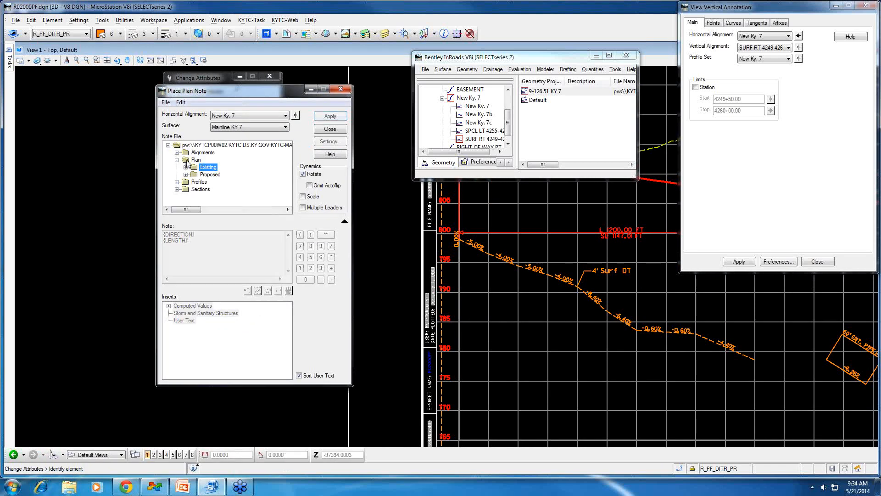
click(178, 182)
click(186, 197)
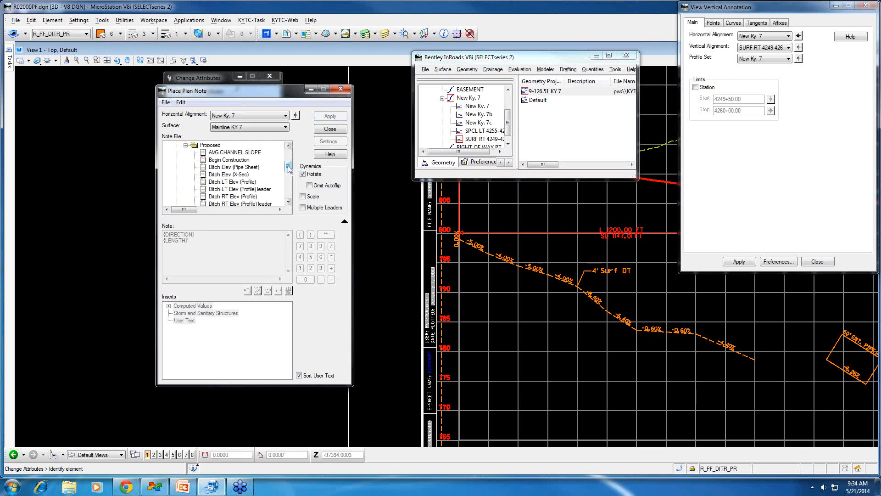
drag(289, 169, 289, 171)
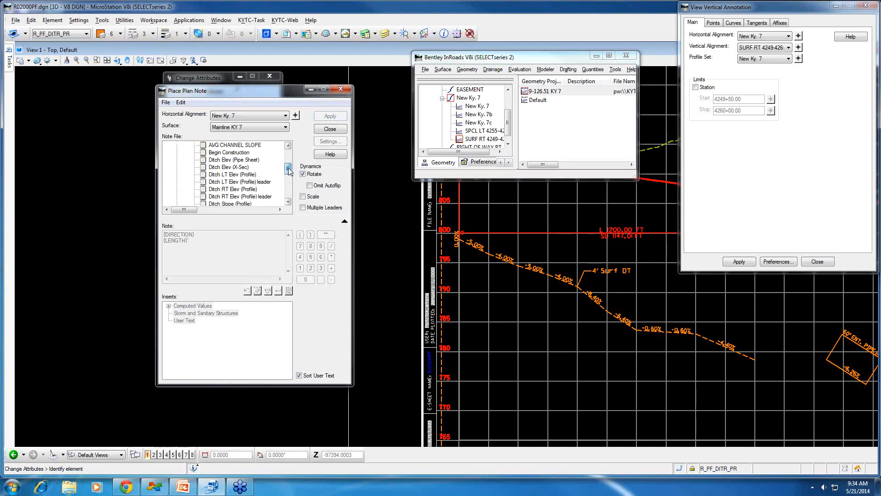
click(246, 190)
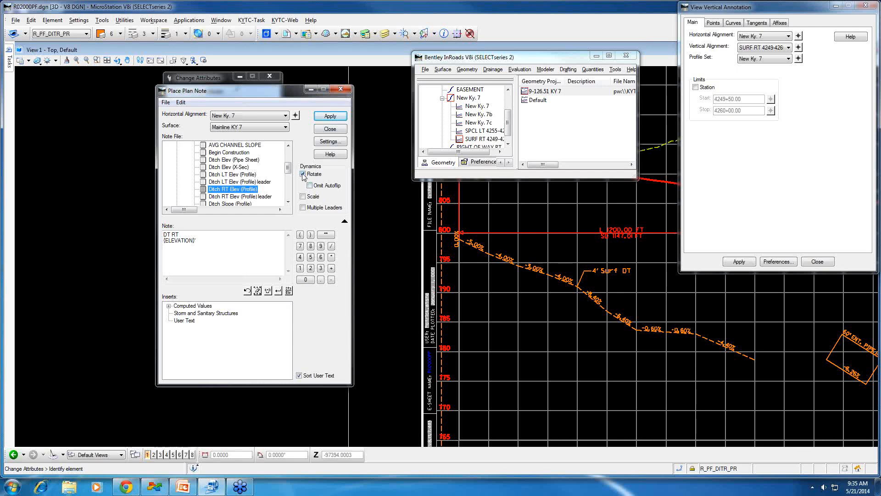
- Try to place the Ditch RT Elev (Profile) note at the ditch line's break between the -5.00% and -4.00% grades
click(330, 118)
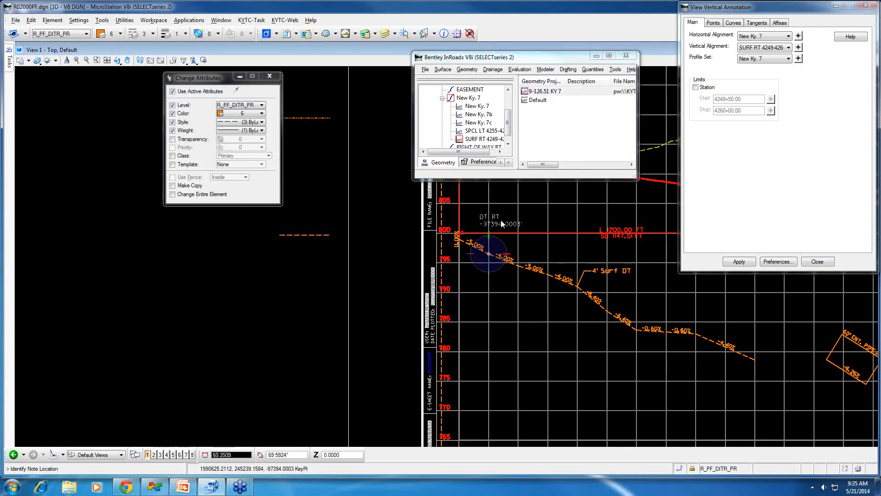
right_click(502, 250)
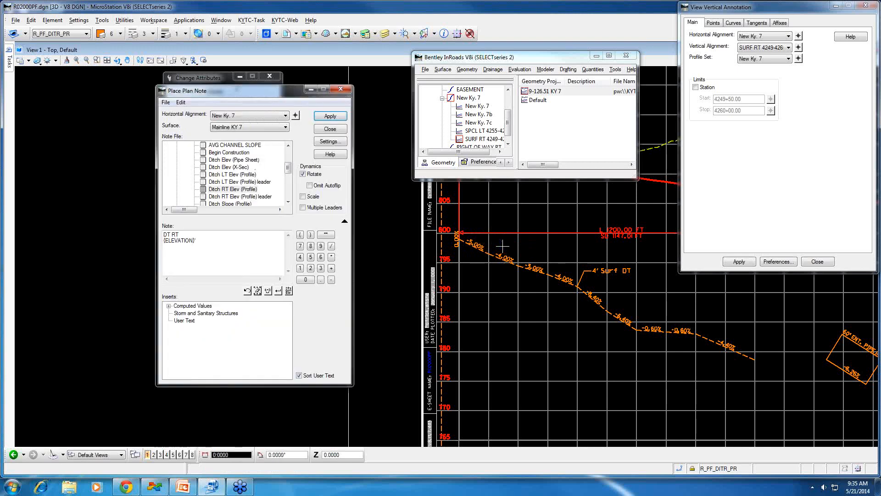
click(252, 194)
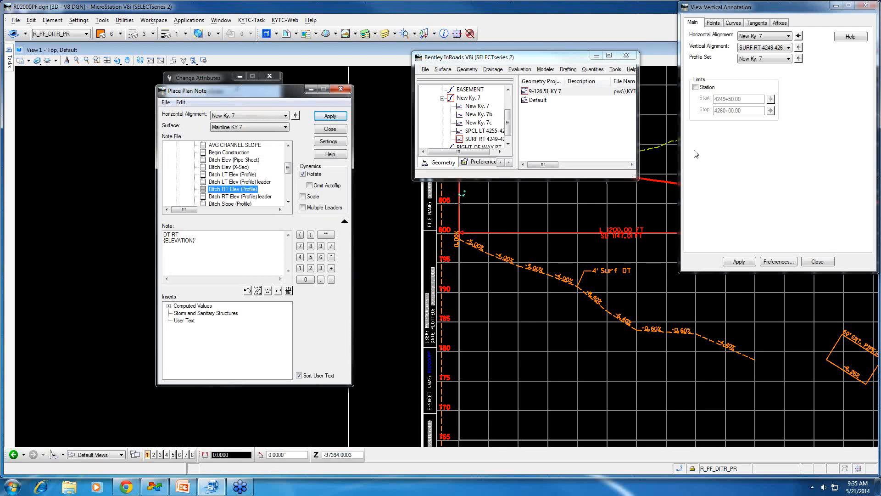
click(340, 120)
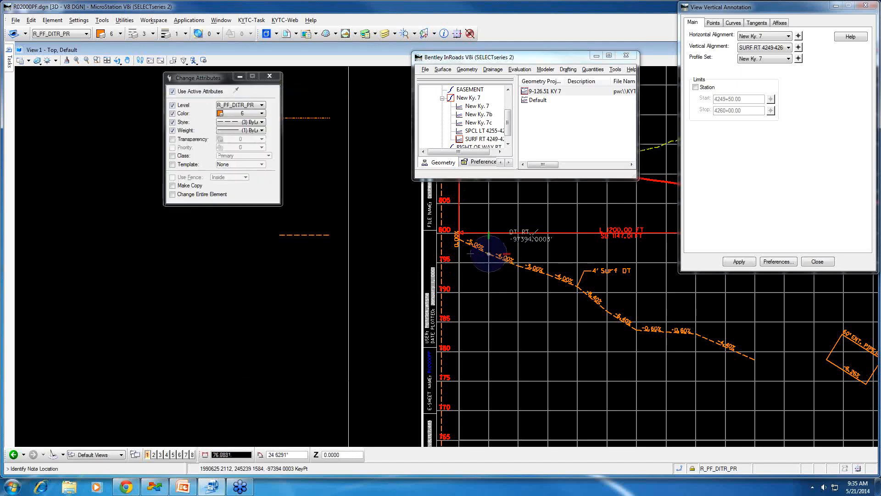
scroll(505, 245, up, 5)
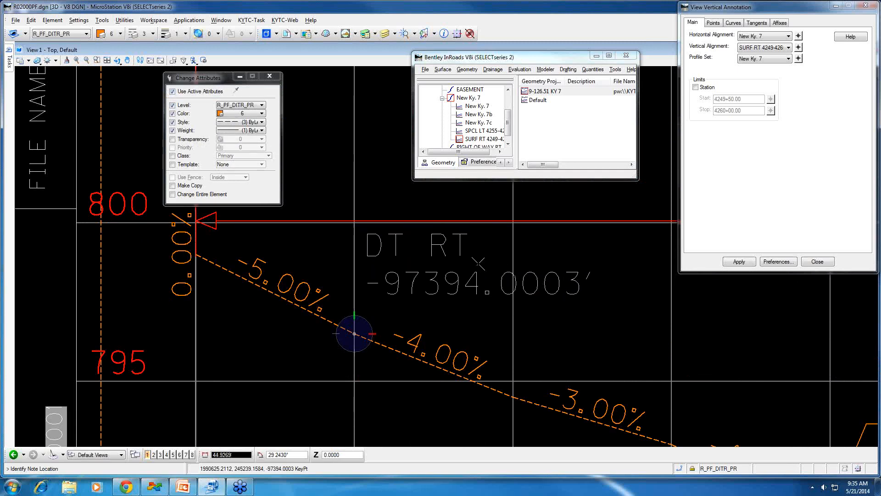
right_click(478, 264)
right_click(478, 264)
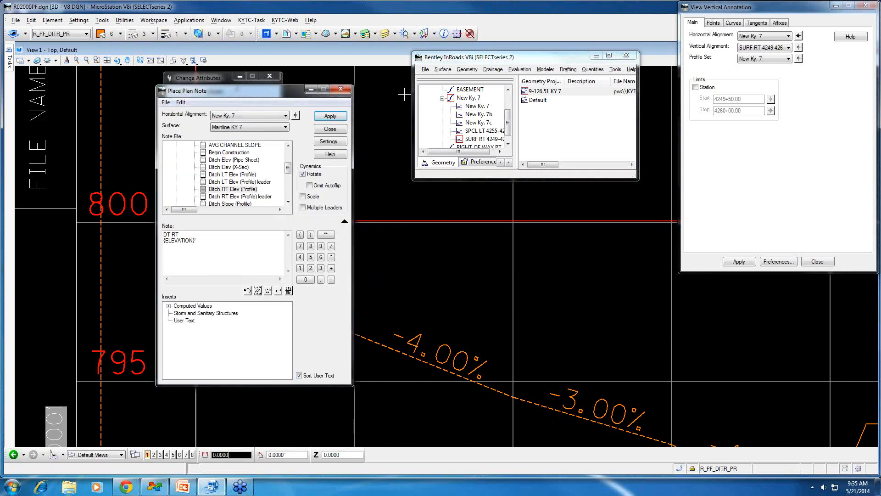
- Restart Place Plan Note, then close it and save the InRoads Drafting Notes.dft data
click(568, 69)
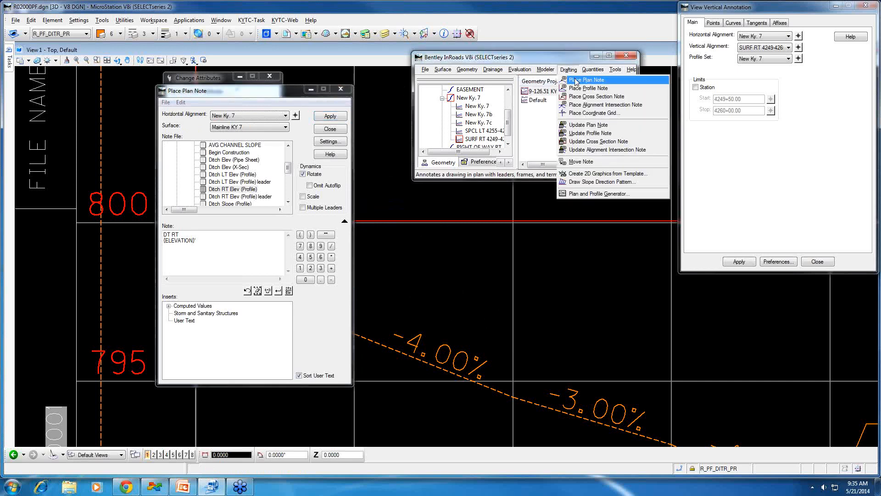
click(576, 82)
drag(233, 91, 410, 93)
click(371, 103)
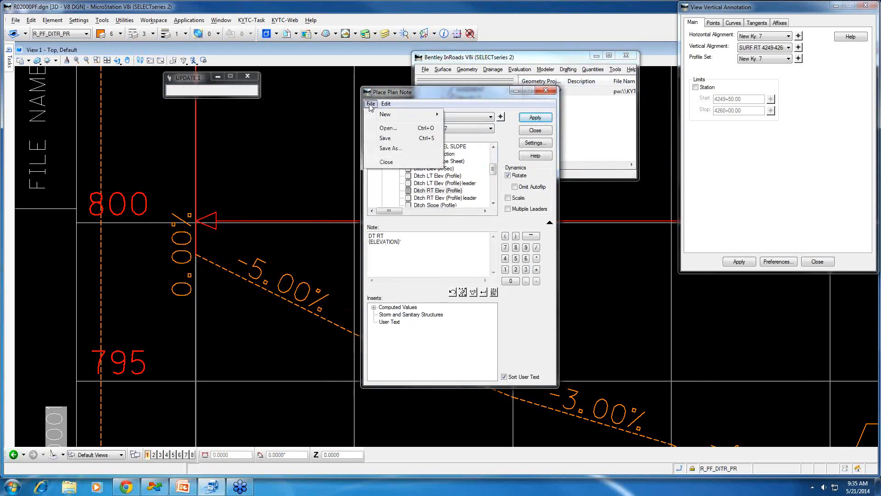
click(386, 162)
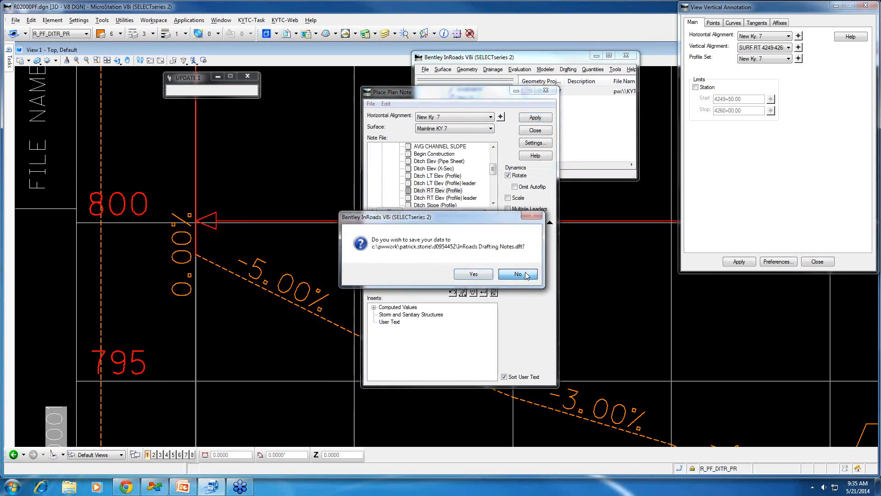
click(477, 274)
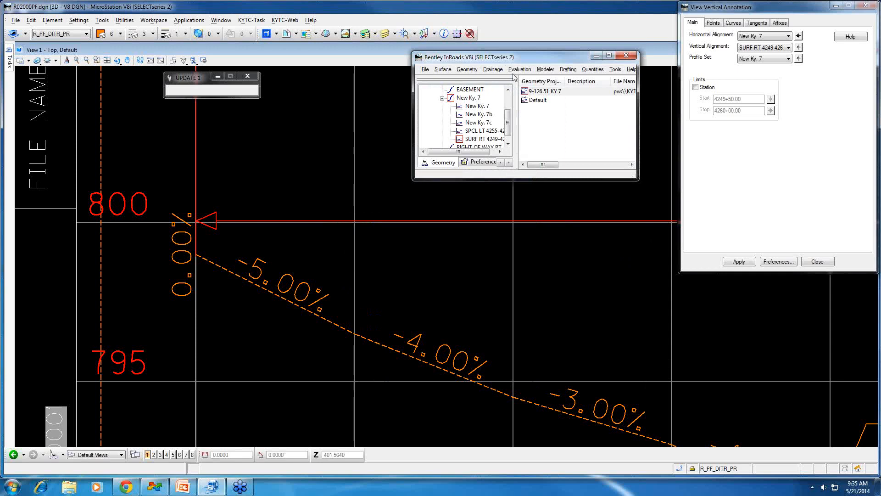
- Start Place Plan Note again and open the drafting note file from ProjectWise
click(568, 69)
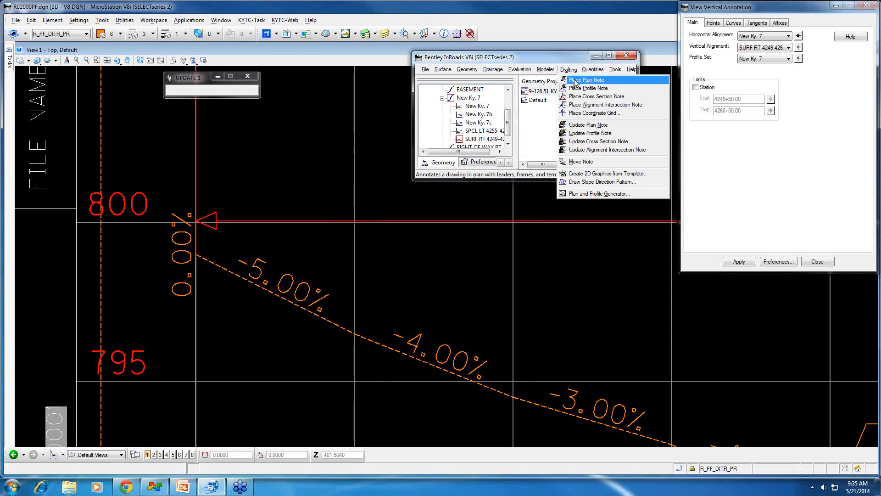
click(574, 81)
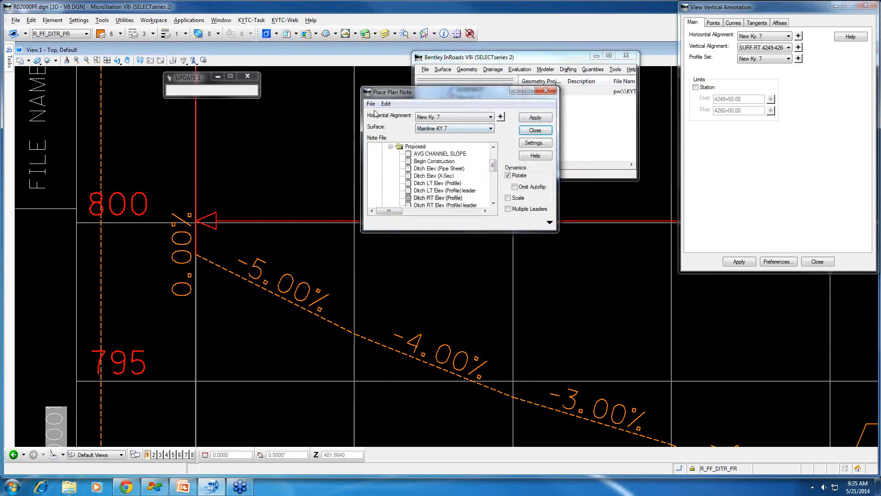
click(371, 104)
click(385, 128)
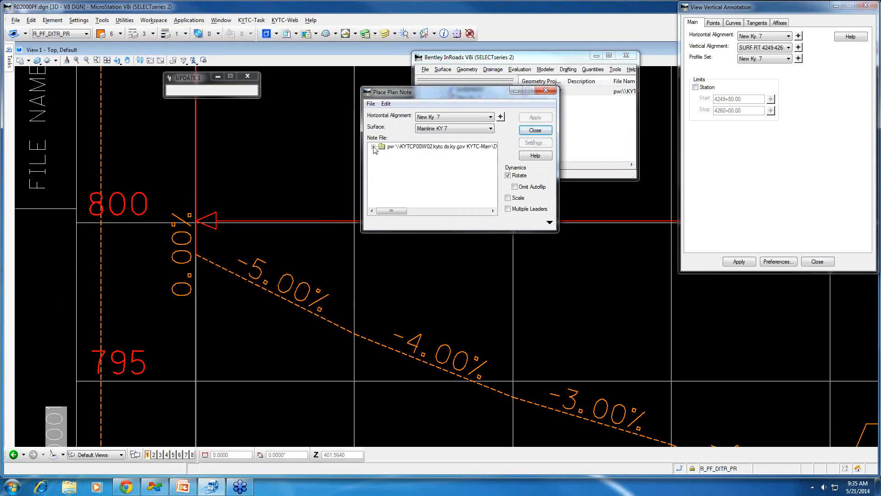
click(374, 147)
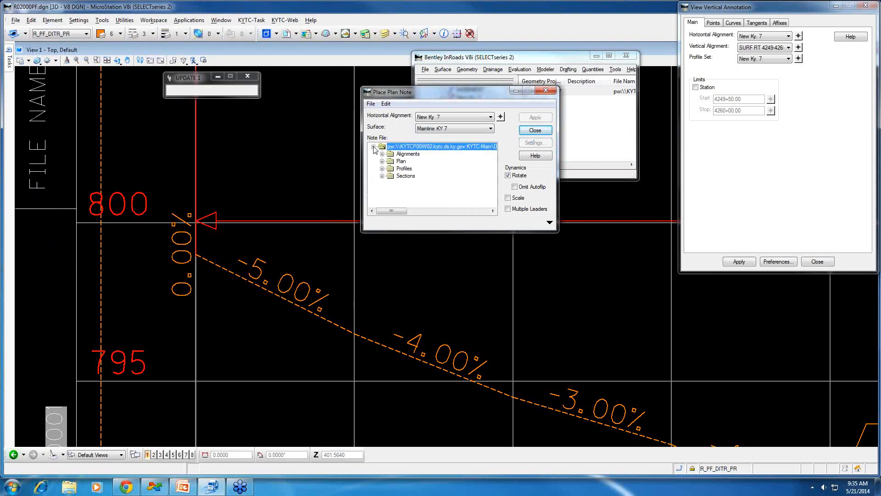
click(382, 168)
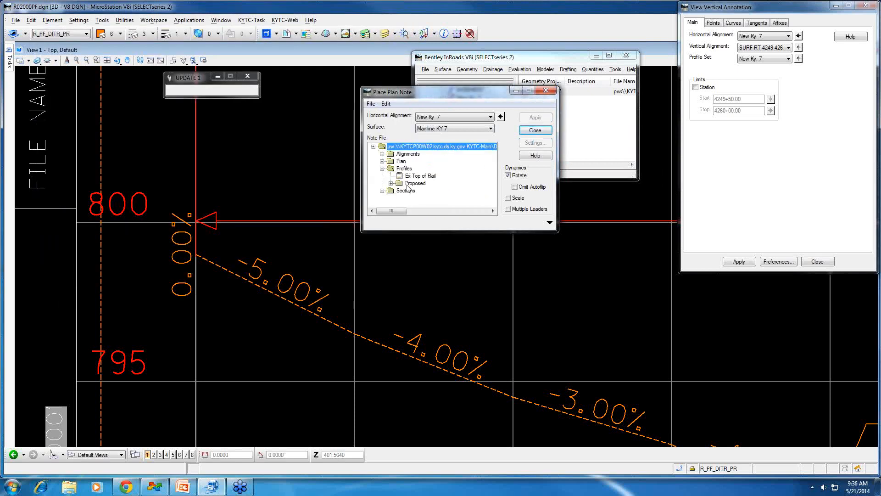
click(390, 183)
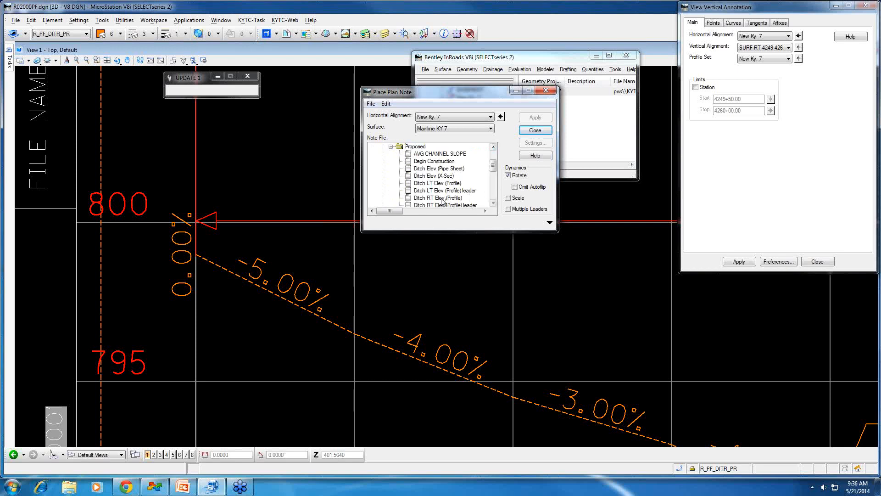
click(493, 203)
click(493, 204)
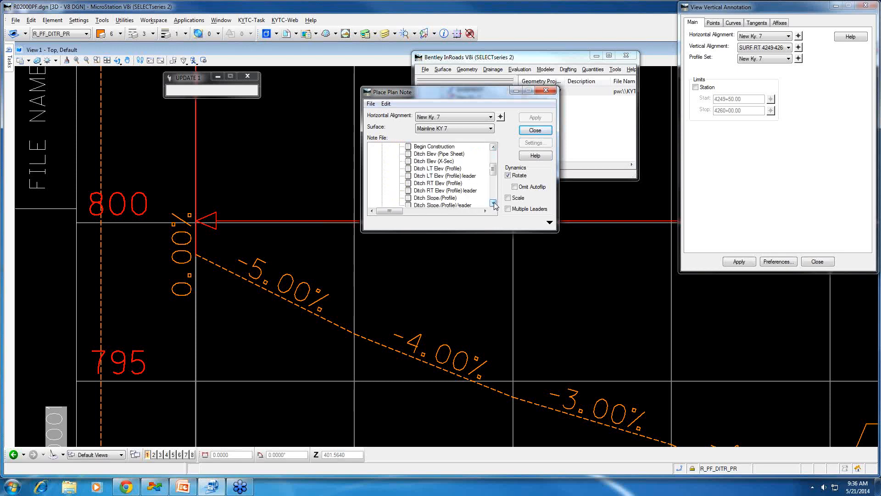
drag(493, 171, 494, 169)
click(418, 185)
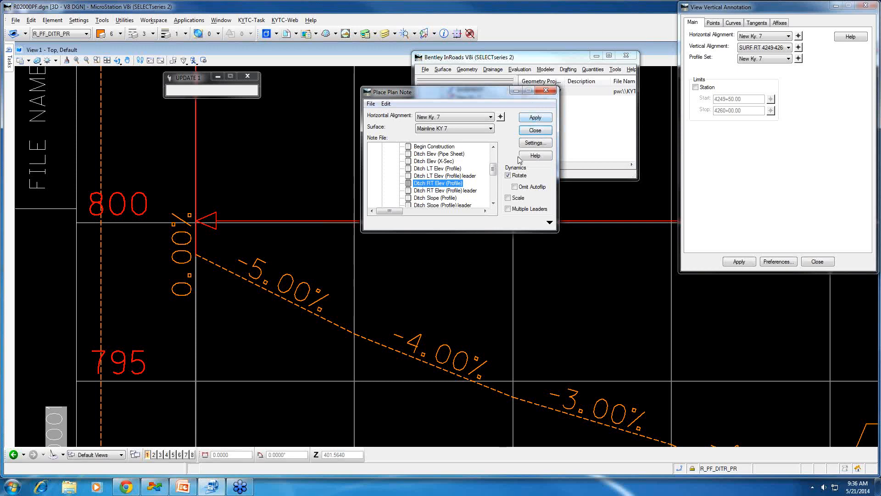
click(536, 118)
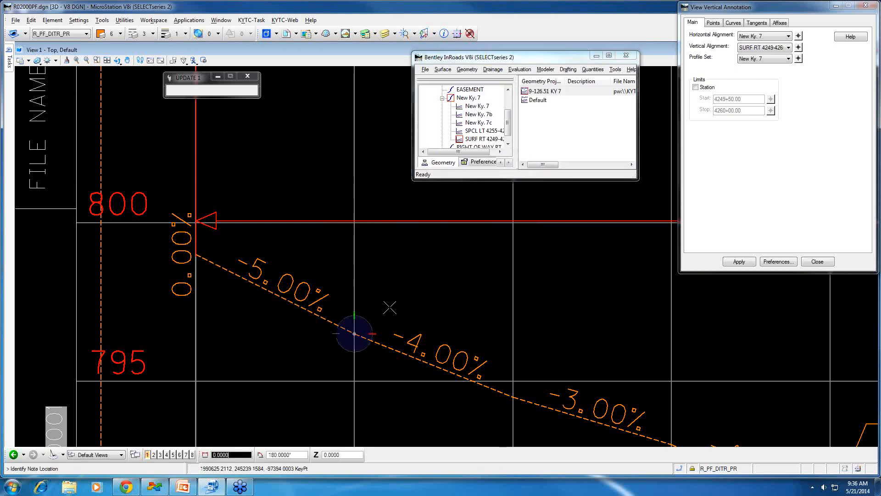
click(482, 161)
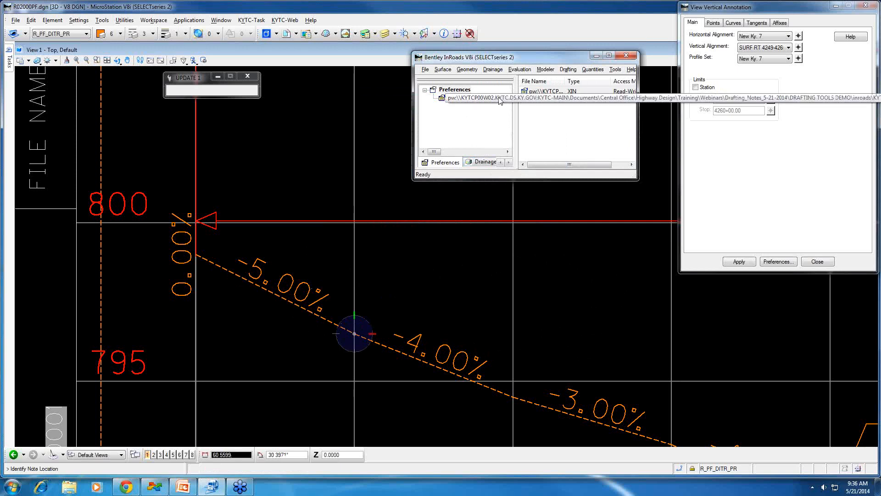
- With Place Profile Note, place the proposed Ditch RT Elev (Profile) note above the ditch break between the -5.00% and -4.00% grades
click(492, 70)
mouse_move(568, 69)
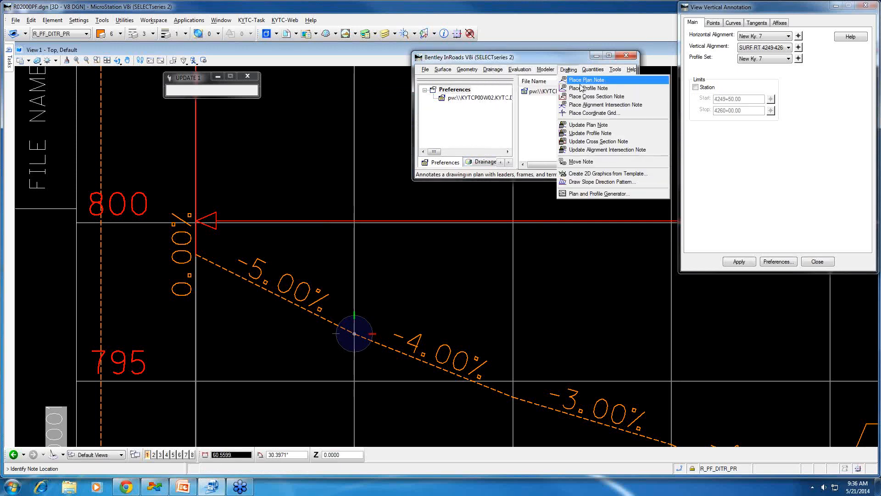
click(580, 88)
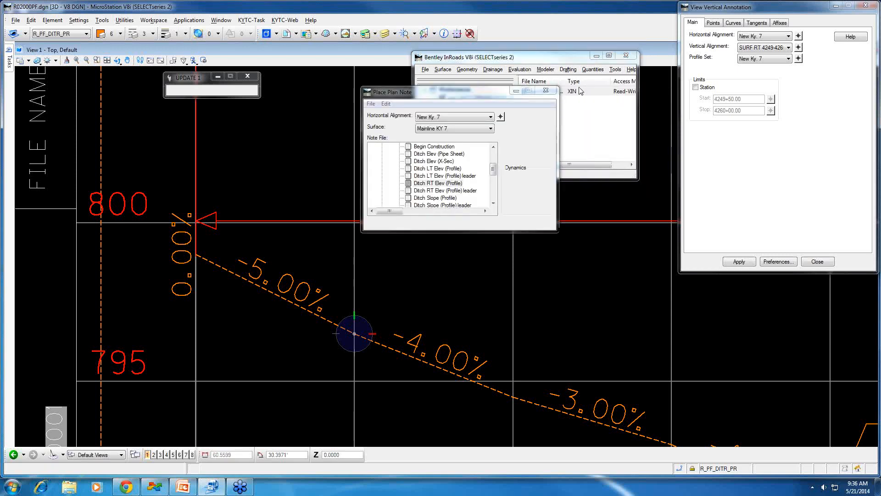
drag(491, 109, 490, 104)
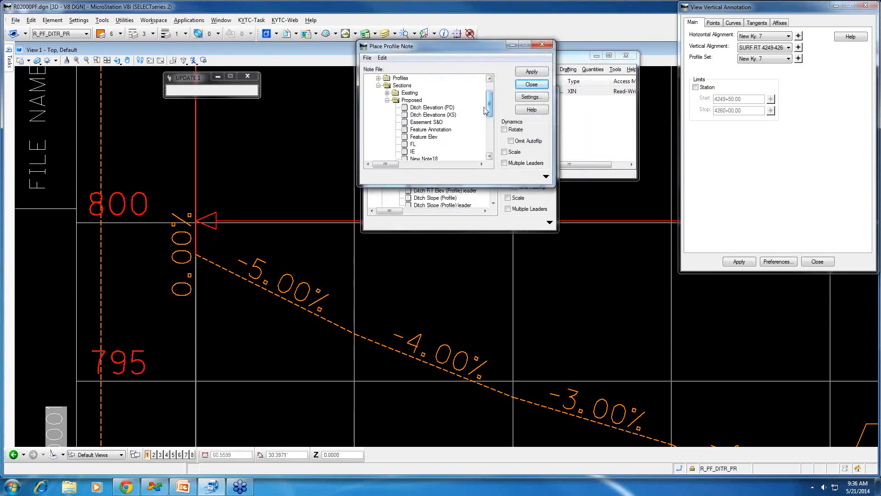
click(387, 100)
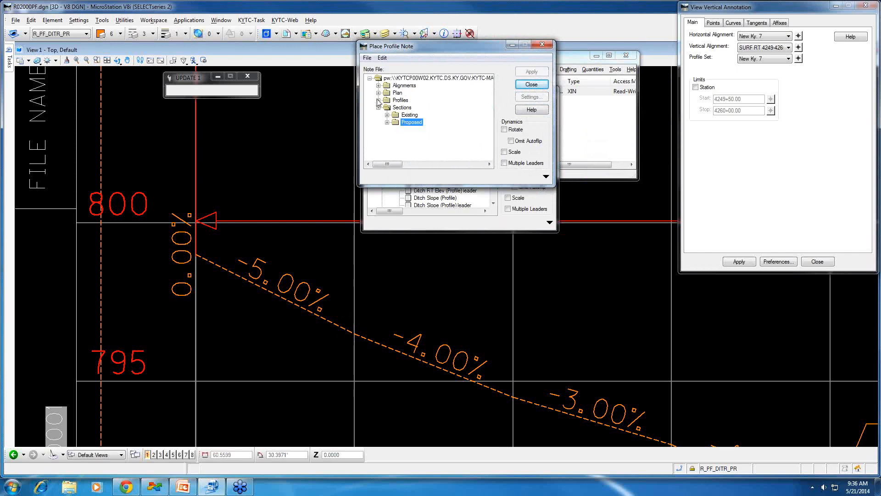
click(378, 100)
click(387, 114)
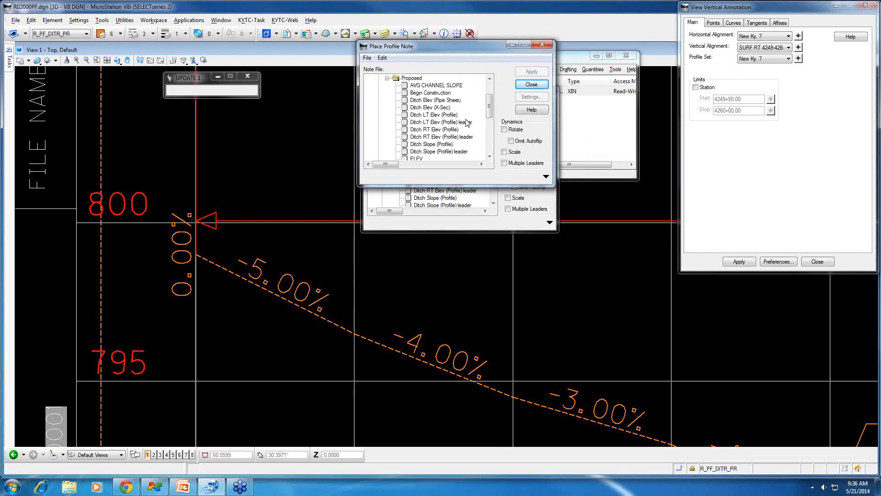
click(430, 130)
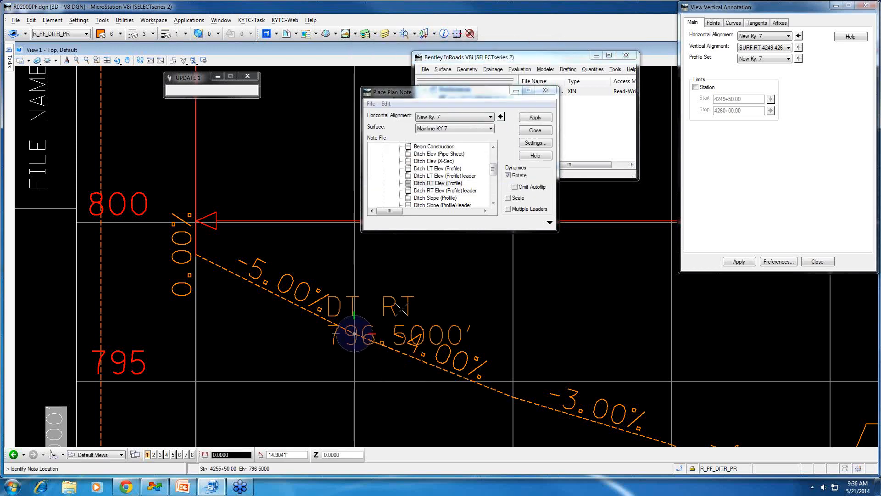
click(394, 268)
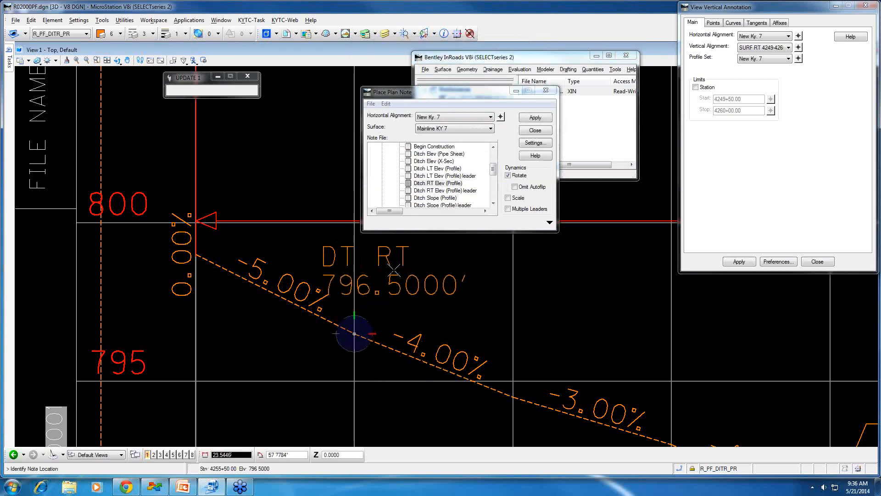
click(402, 265)
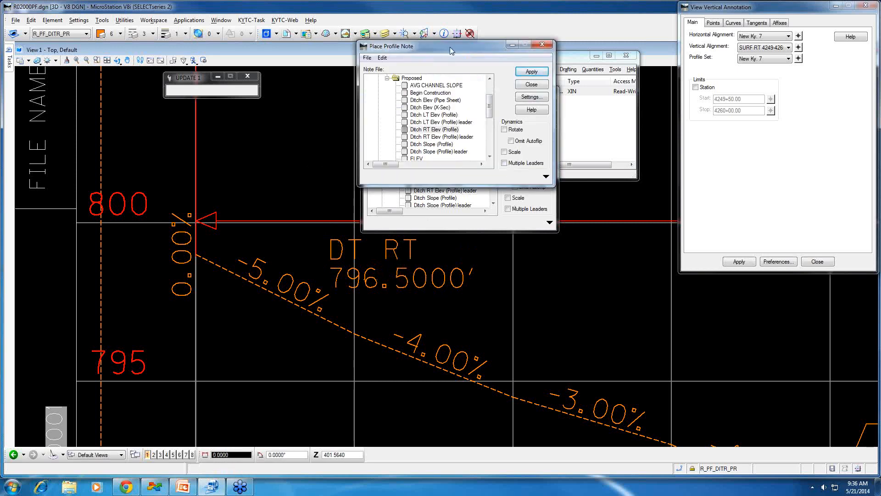
- Set the Elevation and Slope precision to 0.12 in the InRoads Project Options
drag(449, 47, 638, 126)
drag(390, 89, 342, 90)
click(426, 69)
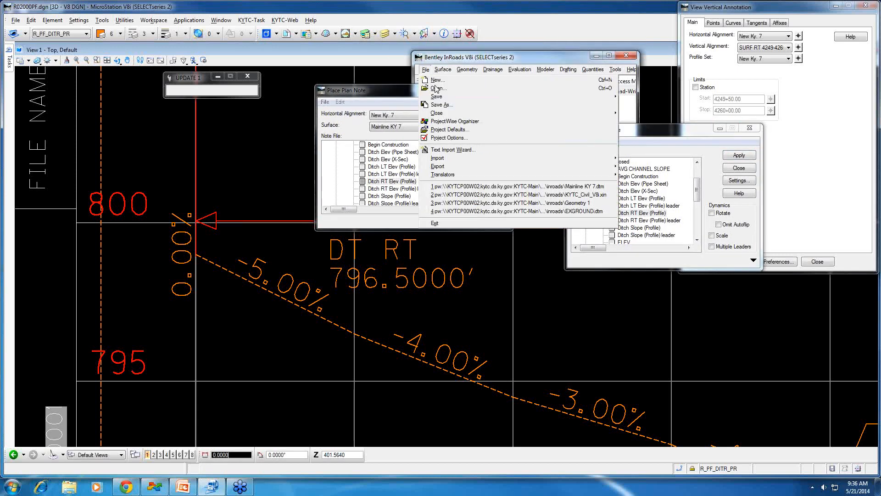
click(453, 138)
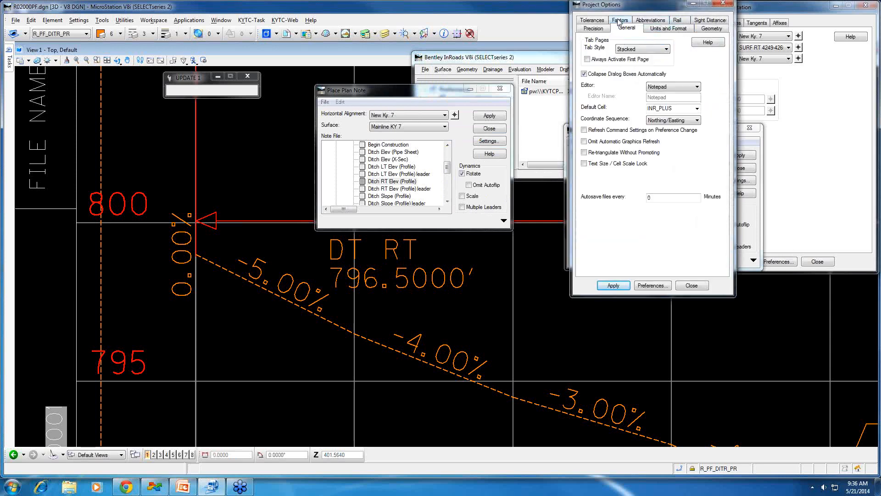
click(619, 21)
click(662, 24)
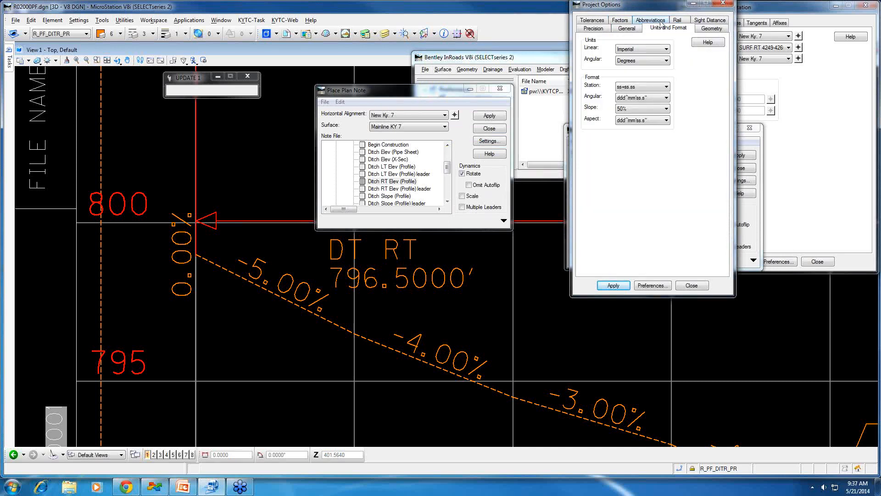
click(594, 28)
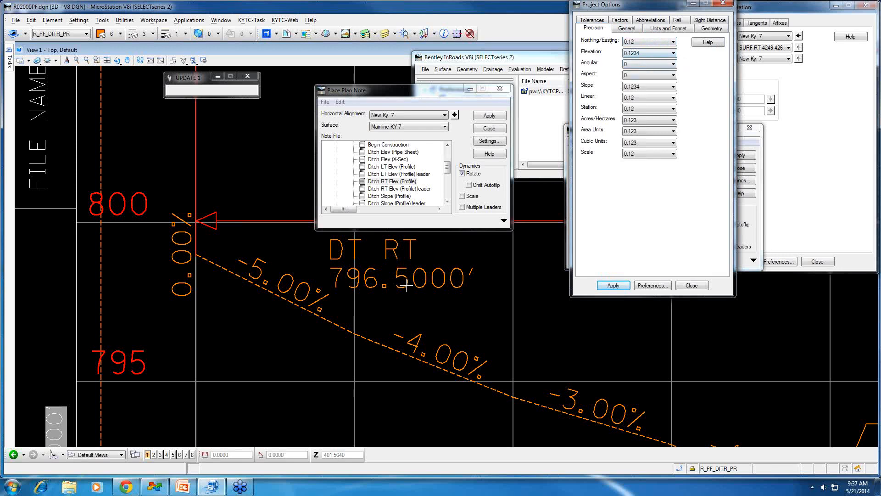
click(674, 53)
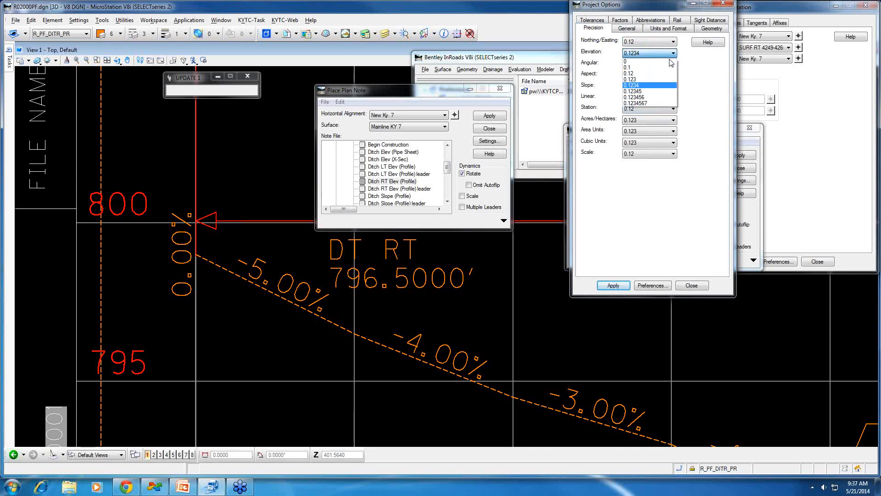
click(654, 73)
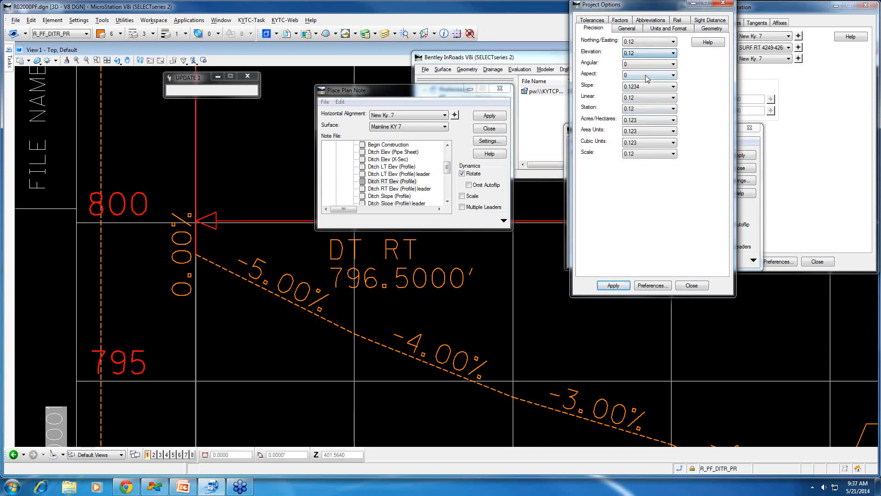
click(654, 87)
click(654, 107)
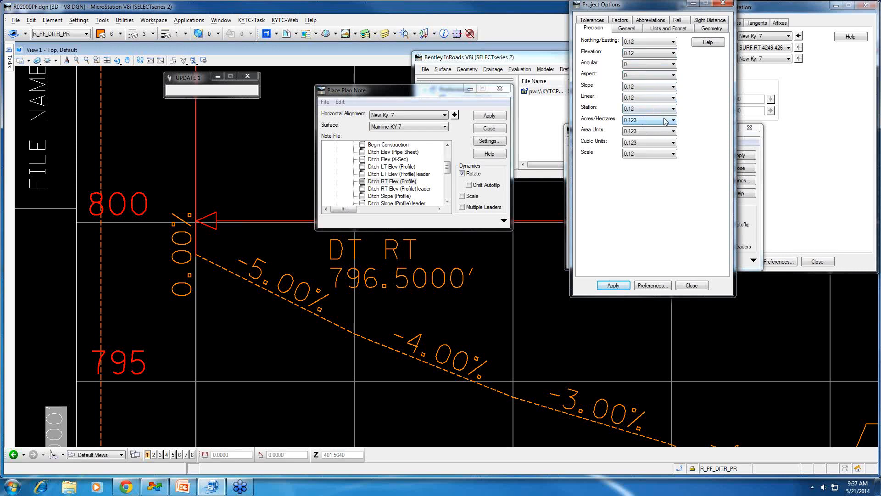
- Set the Acres/Hectares, Area Units and Cubic Units precision to 0.12
click(665, 120)
click(655, 141)
click(663, 131)
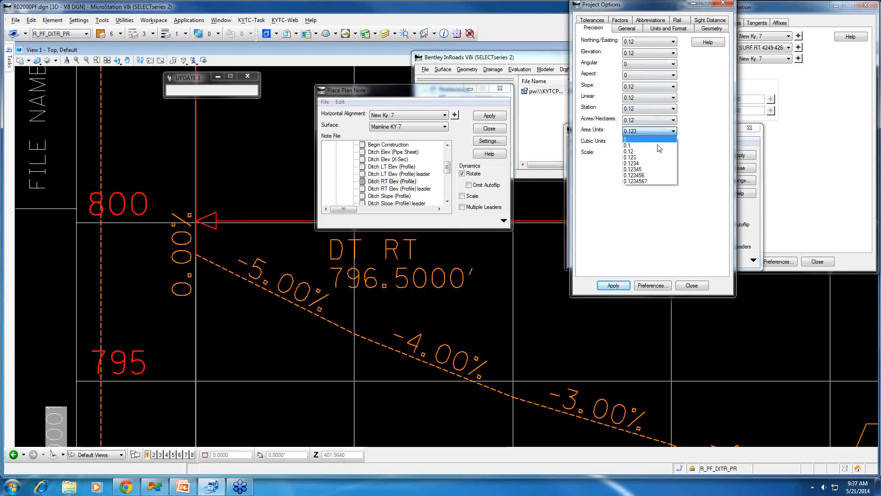
click(663, 145)
click(663, 143)
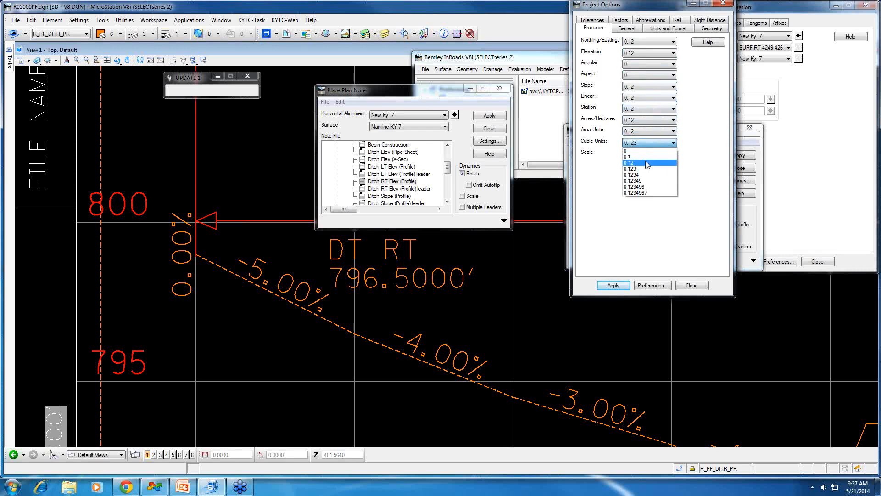
click(661, 165)
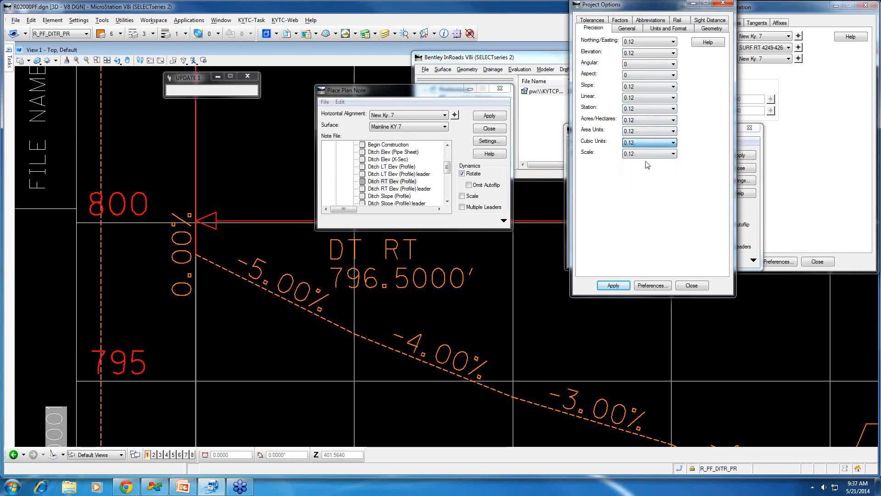
- Save the precision settings to the Default preference and close Project Options
click(654, 286)
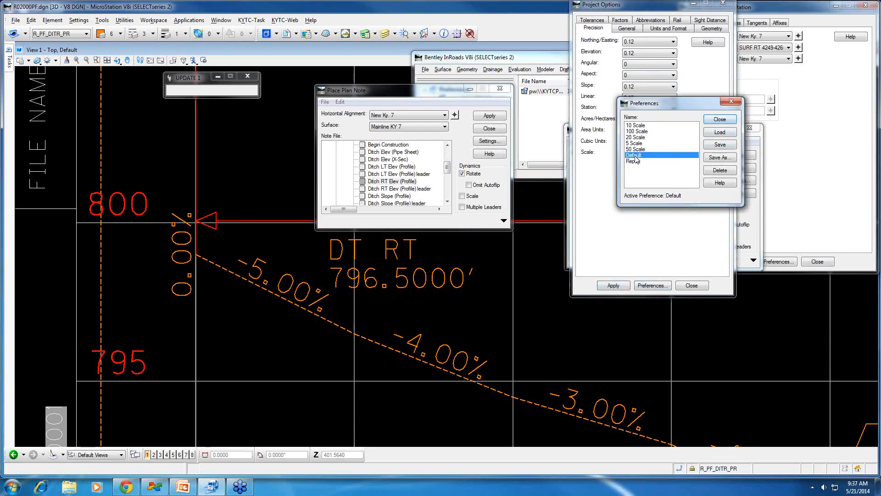
click(720, 133)
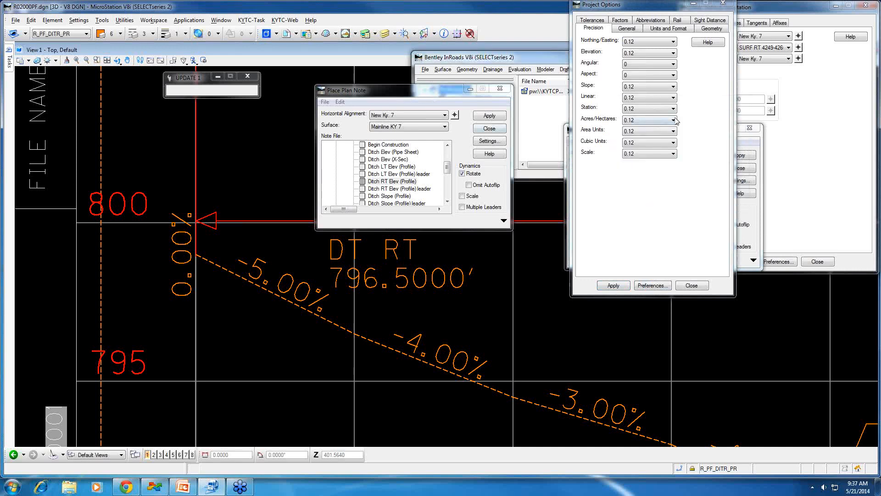
click(723, 4)
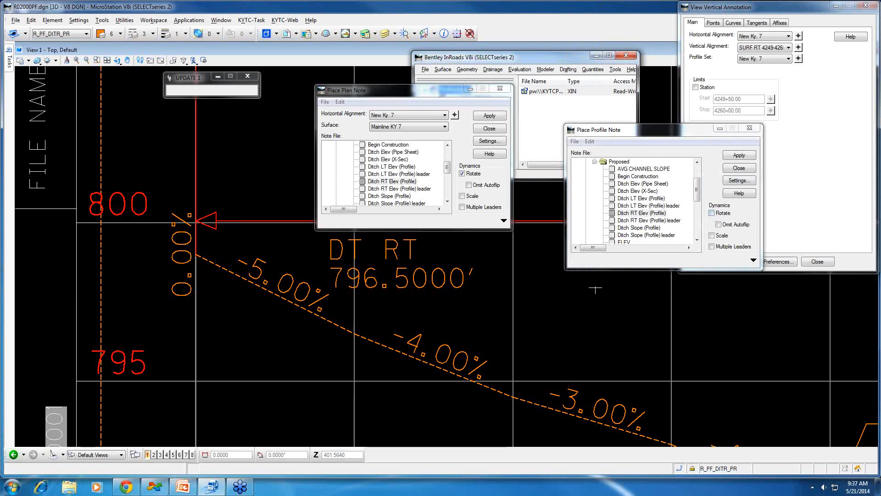
- Set the active angle to 90 degrees with the key-in AA=90
scroll(467, 320, down, 2)
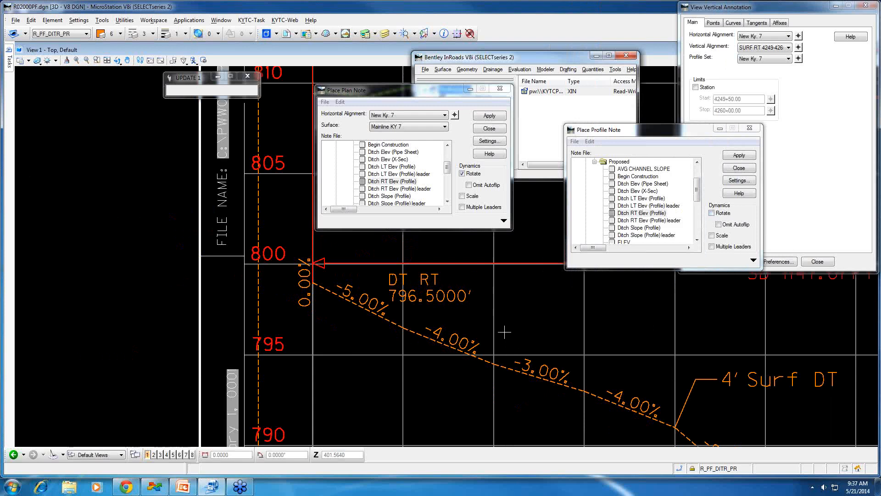
text(AA)
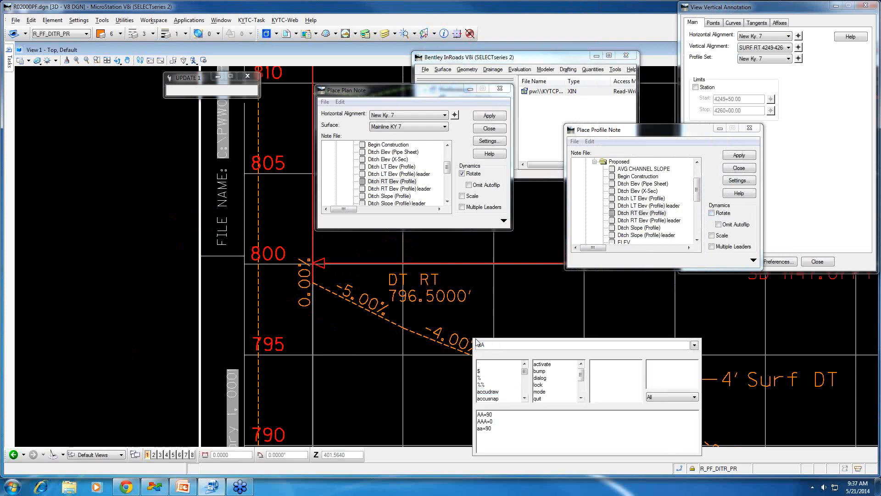
text(=90)
key(Return)
- Place vertical Ditch RT Elev (Profile) notes above the next three ditch breaks, from the -4.00%/-3.00% break to the 4' Surf DT leader
click(739, 155)
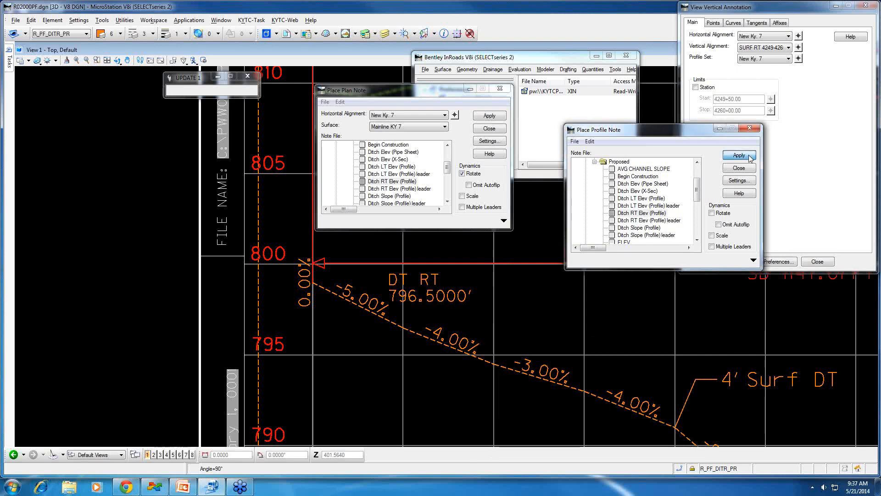
click(502, 304)
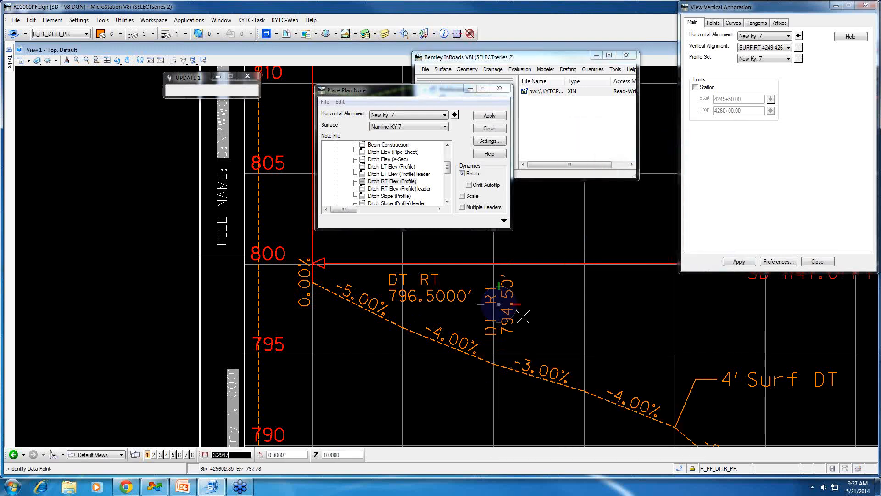
click(584, 391)
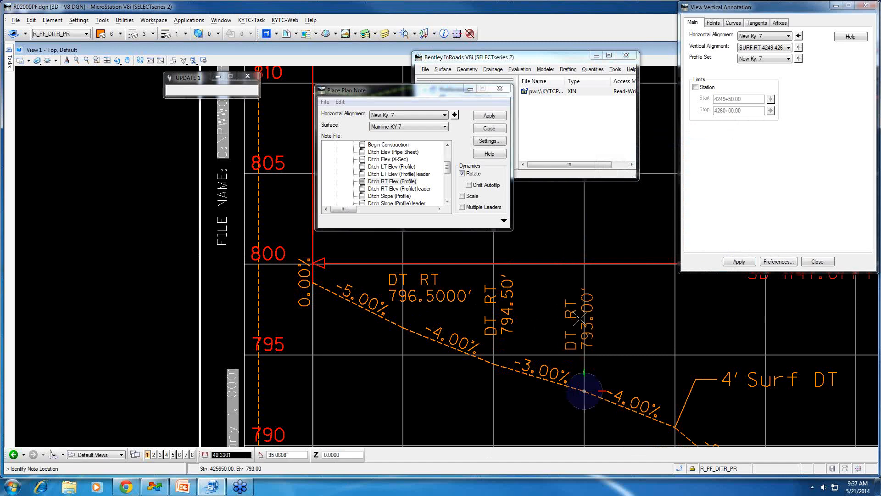
click(582, 316)
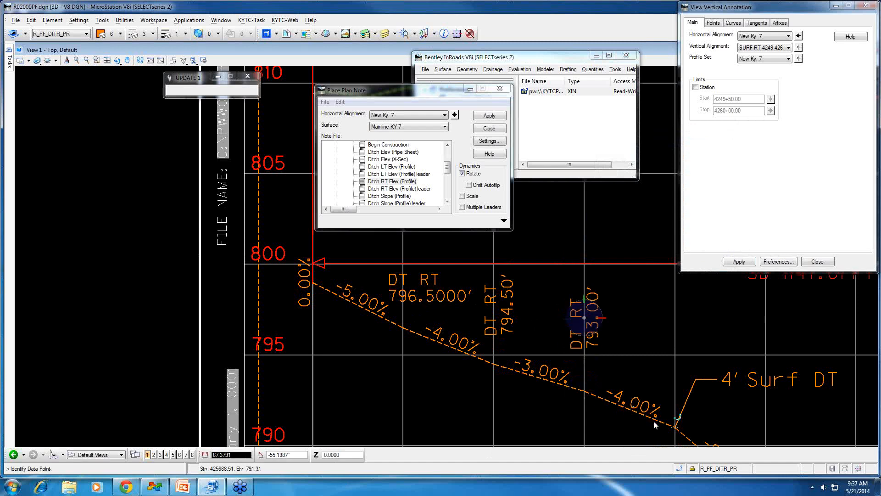
click(675, 419)
click(674, 337)
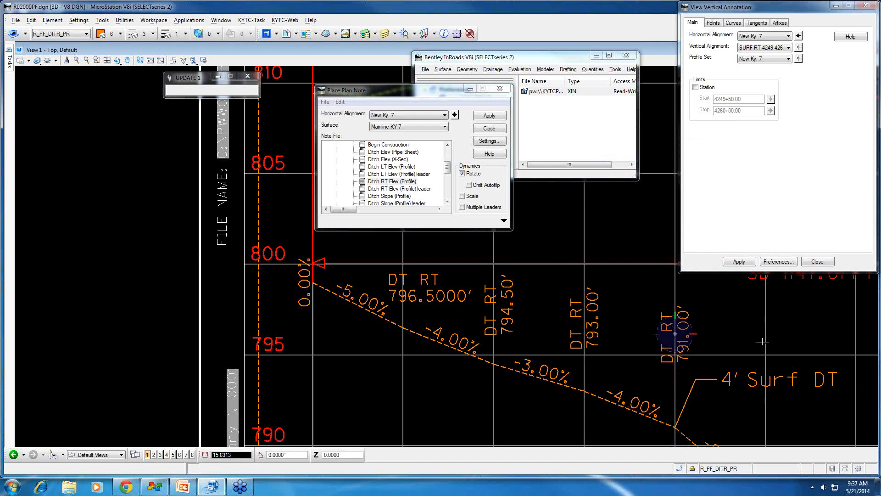
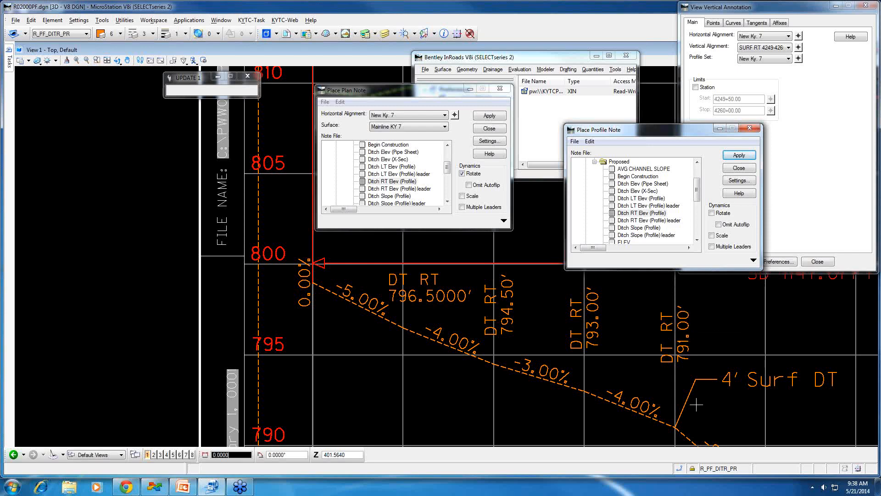
- Select the IE note in Place Profile Note and expand the dialog to examine its note definition
scroll(696, 405, down, 2)
middle_drag(759, 391, 580, 323)
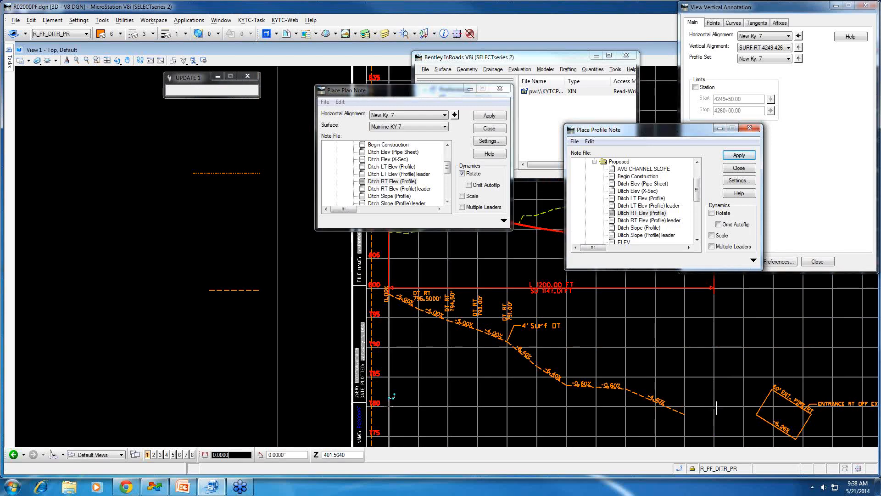
mouse_move(718, 407)
middle_down()
mouse_move(576, 368)
mouse_move(516, 377)
middle_up()
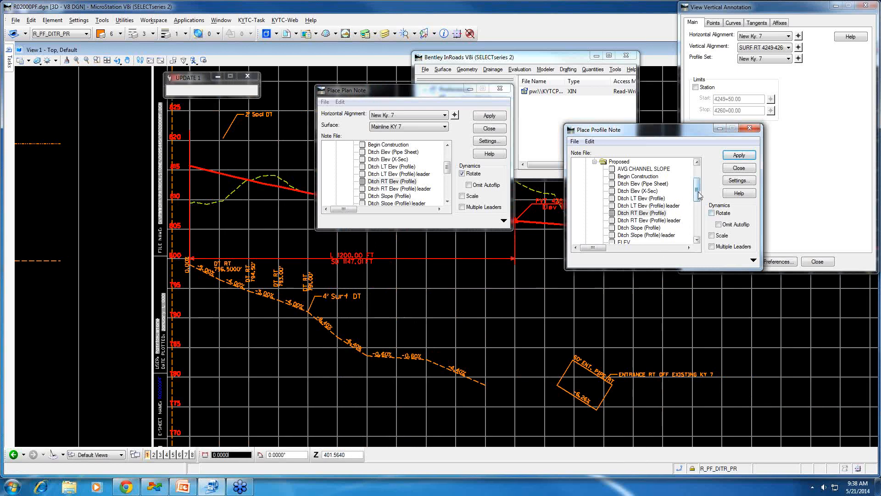
drag(699, 195, 700, 208)
click(620, 220)
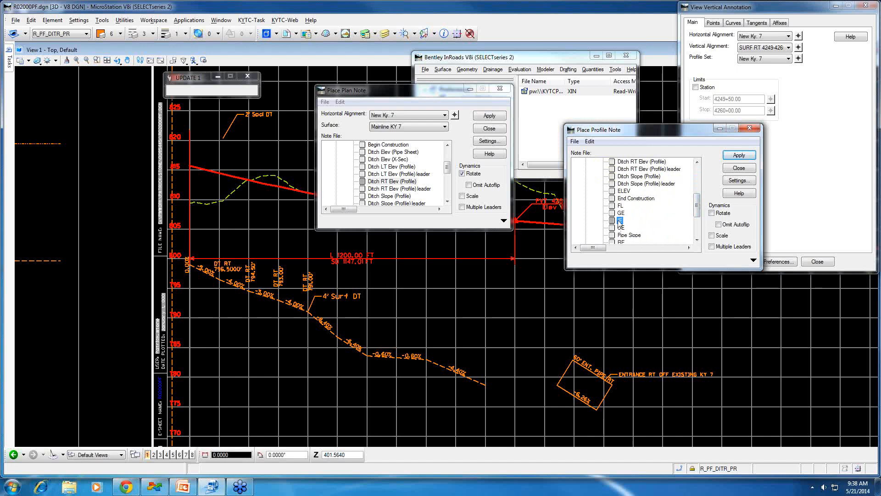
click(754, 260)
click(753, 260)
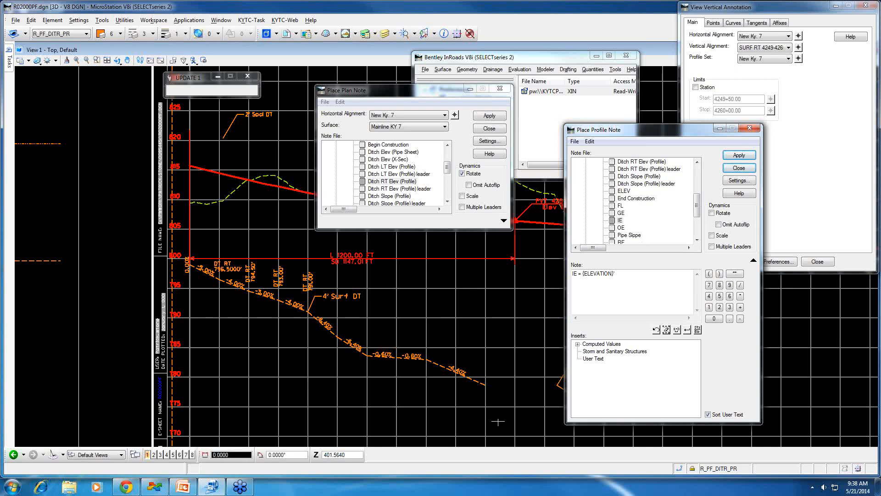
- Switch through ProjectWise to the pipe sheet R18400PD.dgn, checking in R02000PF.dgn
click(153, 490)
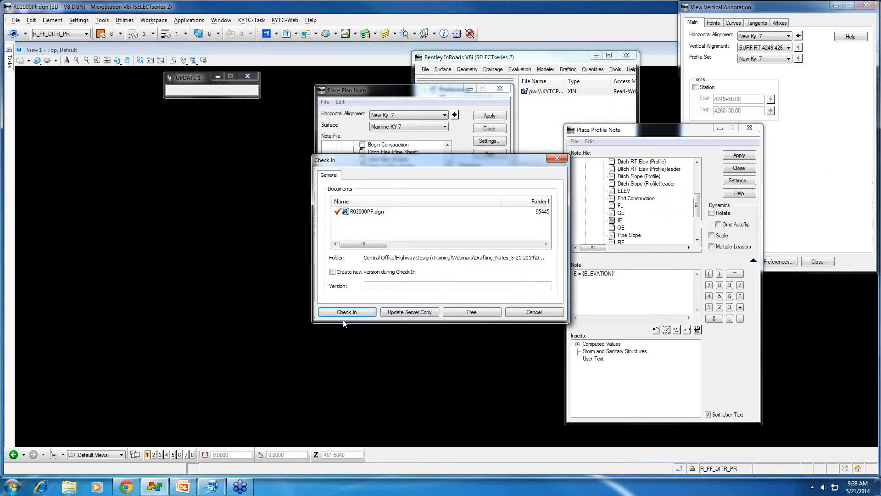
click(345, 313)
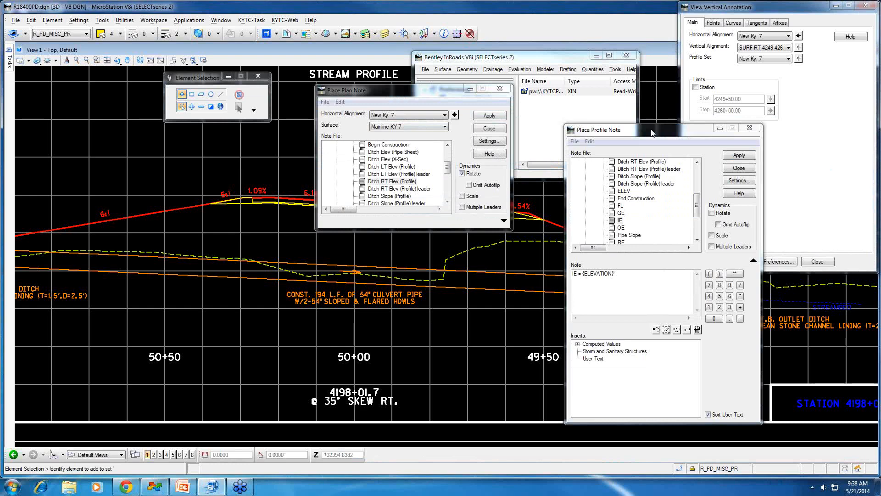
drag(654, 133, 880, 160)
scroll(523, 294, down, 3)
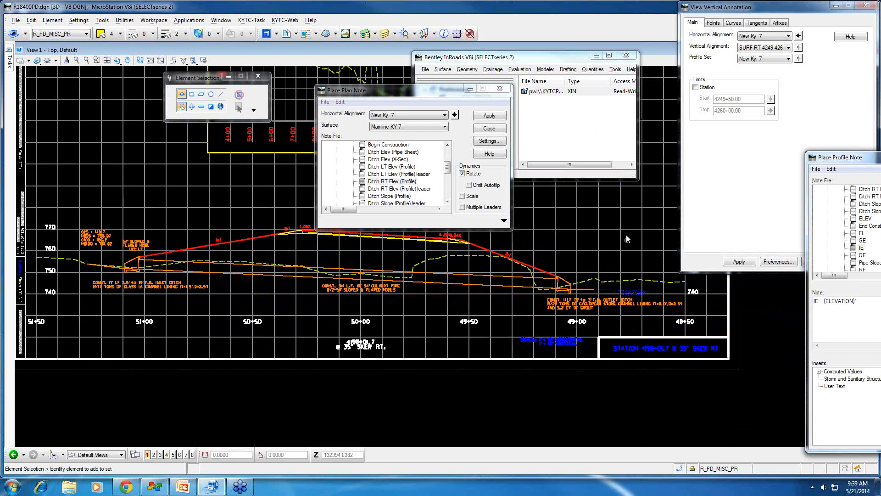
- Rearrange the Place Profile Note and Place Plan Note dialogs to uncover the outlet end of the culvert section
drag(846, 157, 743, 130)
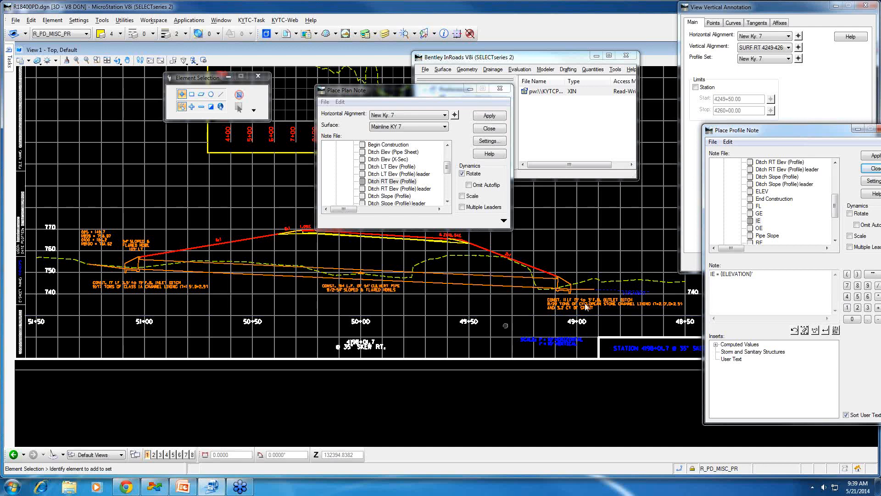
drag(800, 131, 880, 175)
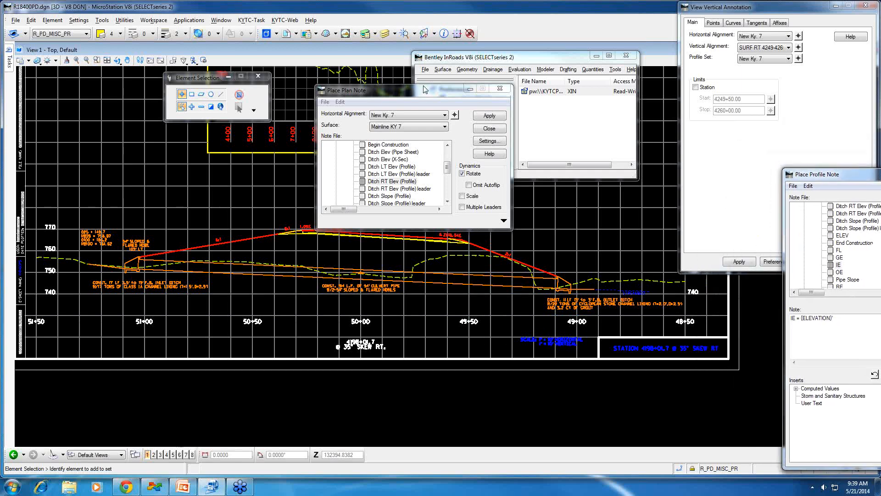
drag(424, 91, 458, 111)
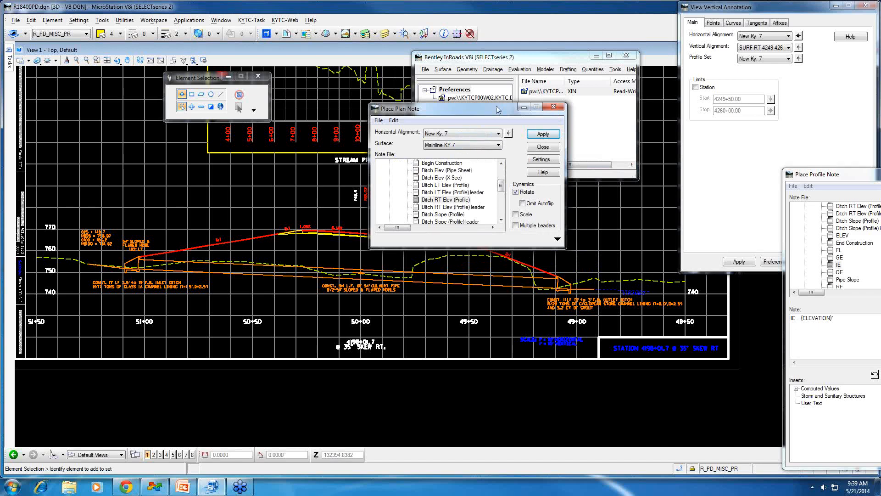
drag(497, 106, 387, 91)
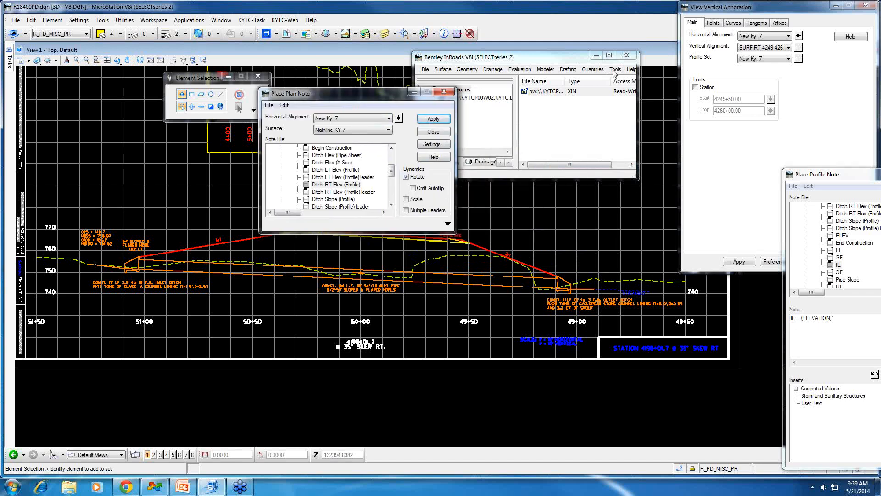
- Set the global Text, Cell and Line Style scale factors to 10 and apply them
click(616, 69)
mouse_move(659, 97)
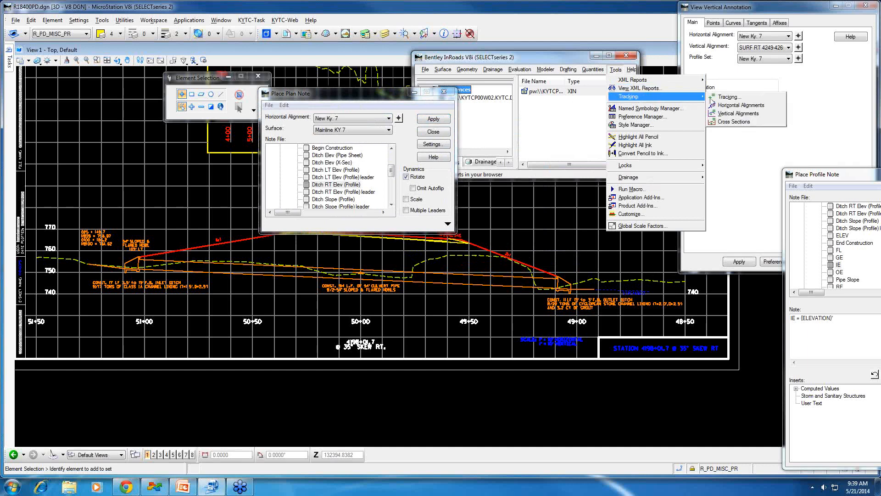
click(748, 119)
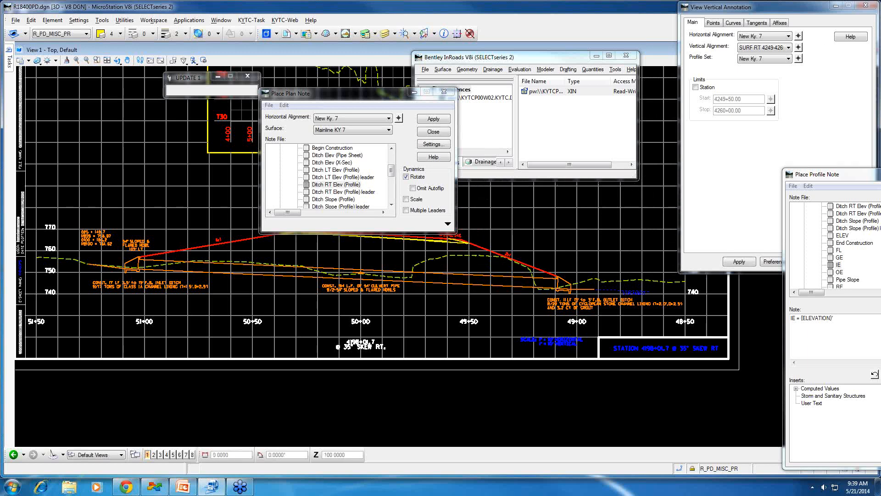
click(615, 70)
click(633, 227)
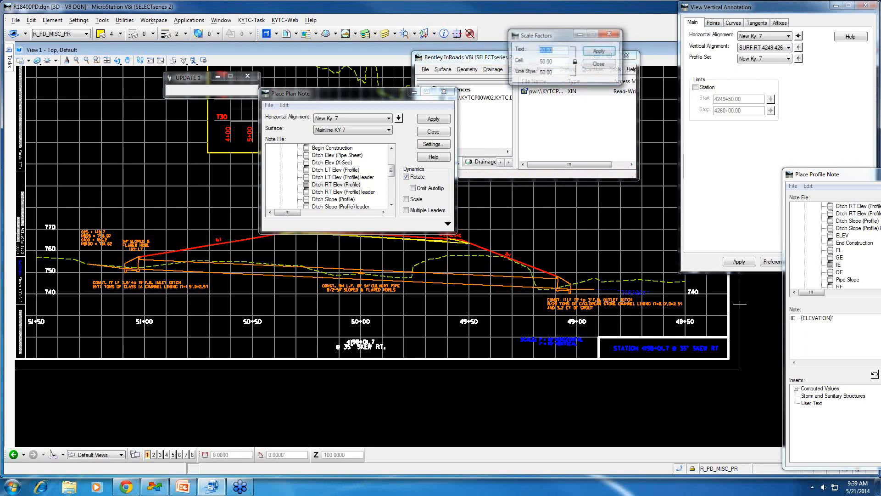
text(10)
click(589, 53)
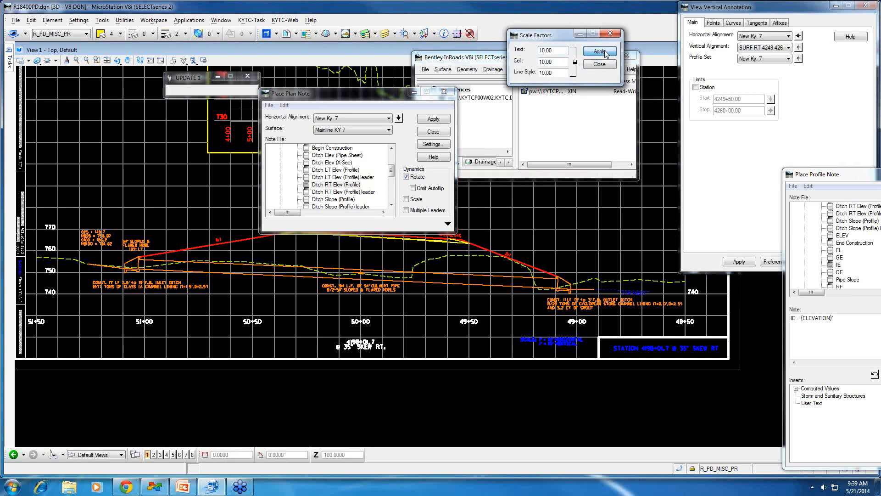
click(608, 67)
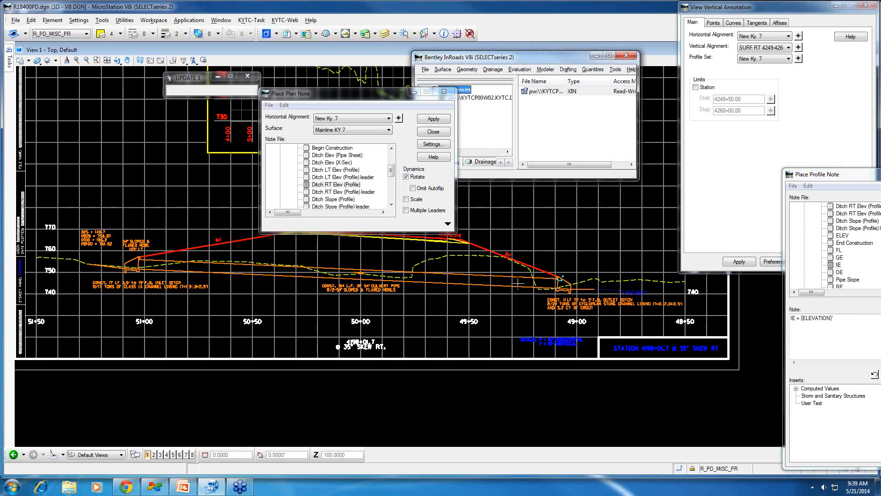
- Choose the OE plan note from the Proposed notes under Sections and disable Rotate
click(391, 149)
click(289, 157)
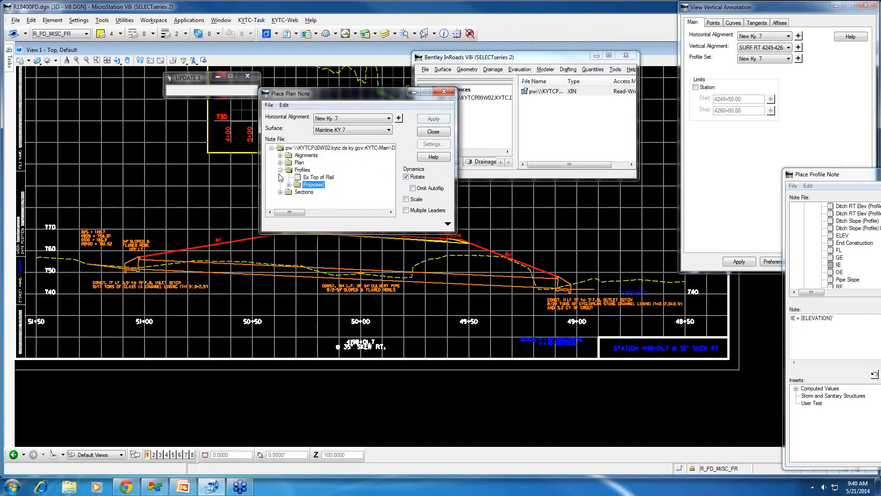
click(280, 192)
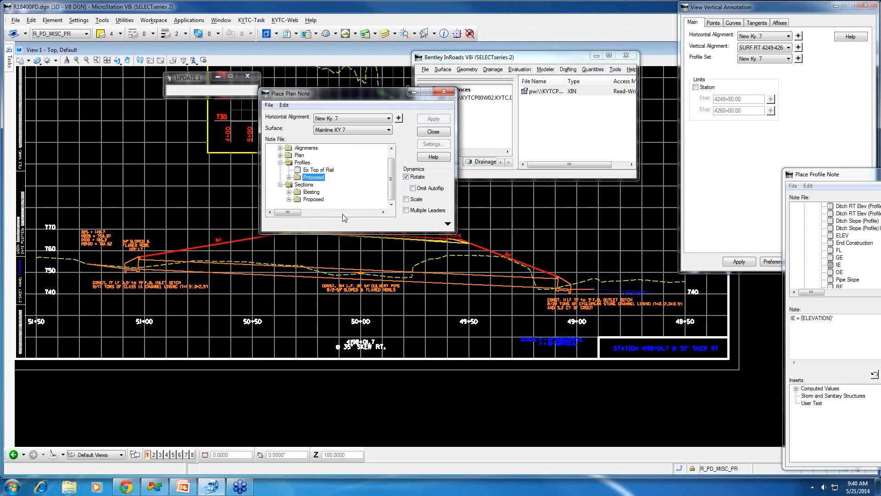
click(289, 199)
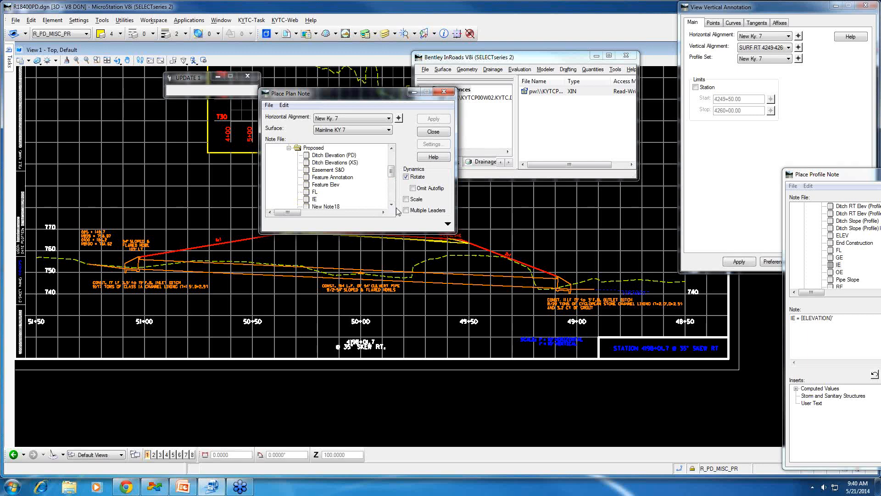
scroll(393, 205, down, 2)
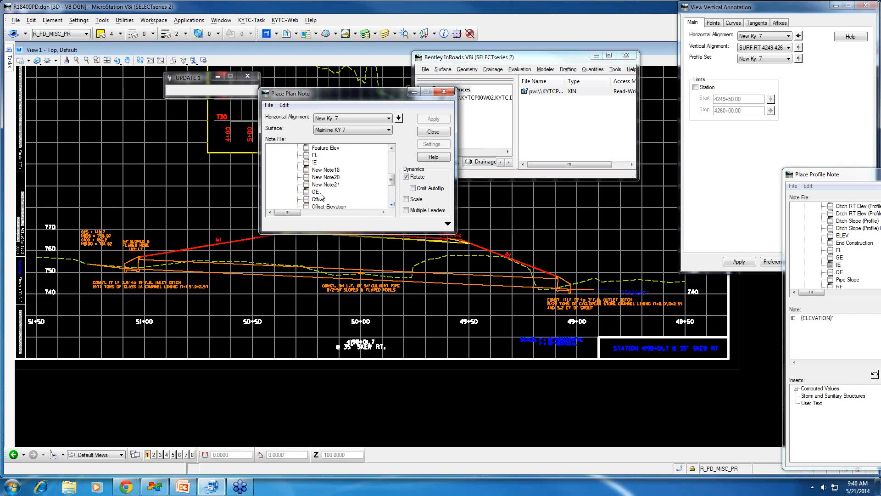
click(315, 192)
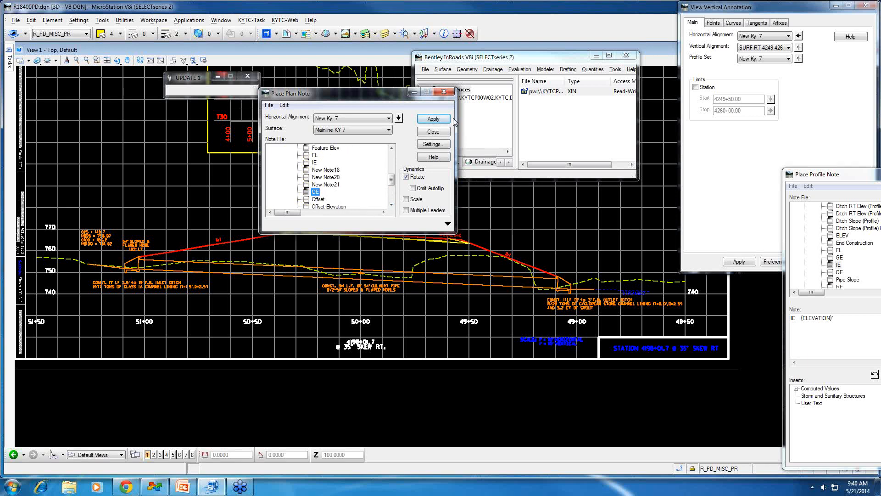
click(406, 178)
- Try to place the OE note at the culvert's outlet end near station 49+00
click(433, 118)
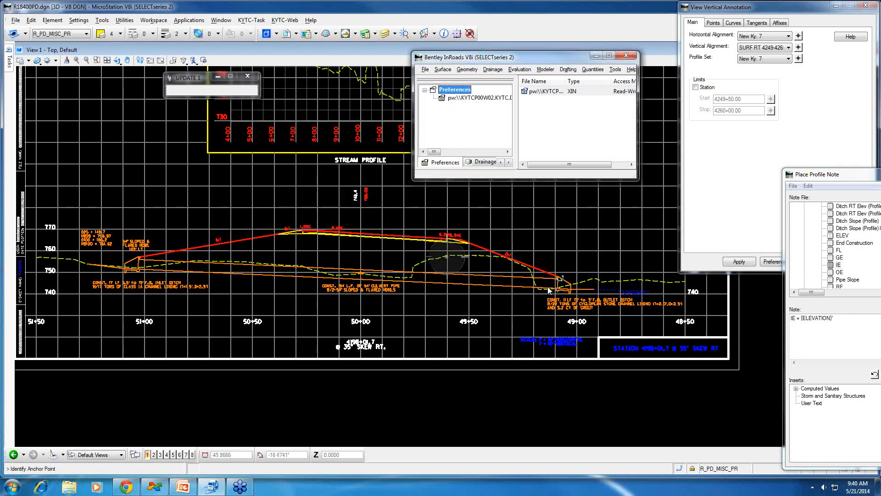
click(556, 283)
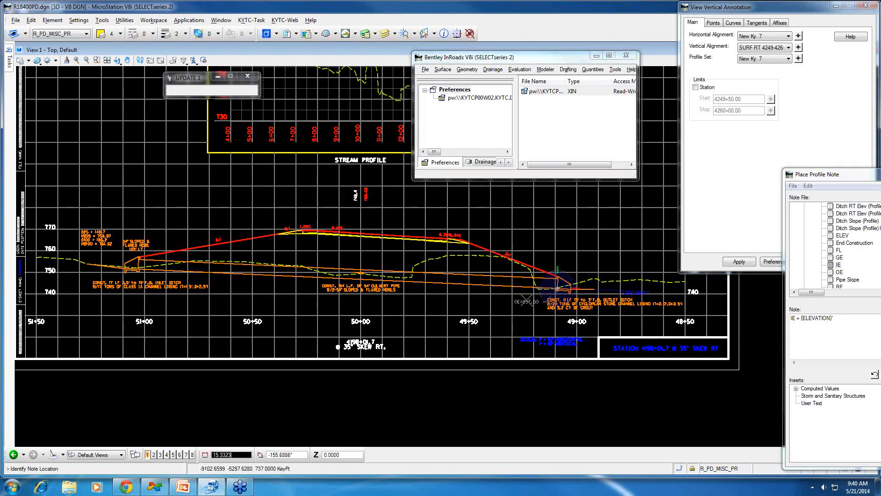
right_click(536, 299)
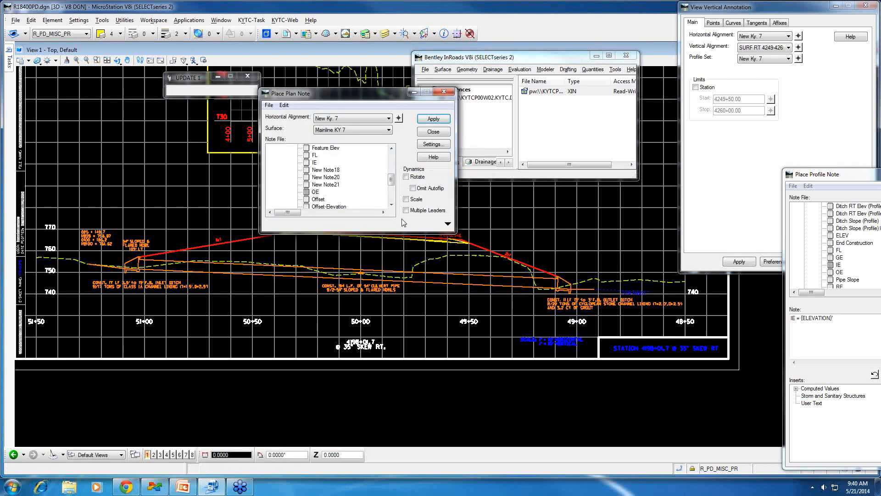
- Try to place the proposed Sections note IE at the culvert's inlet end near station 51+00
scroll(392, 204, down, 3)
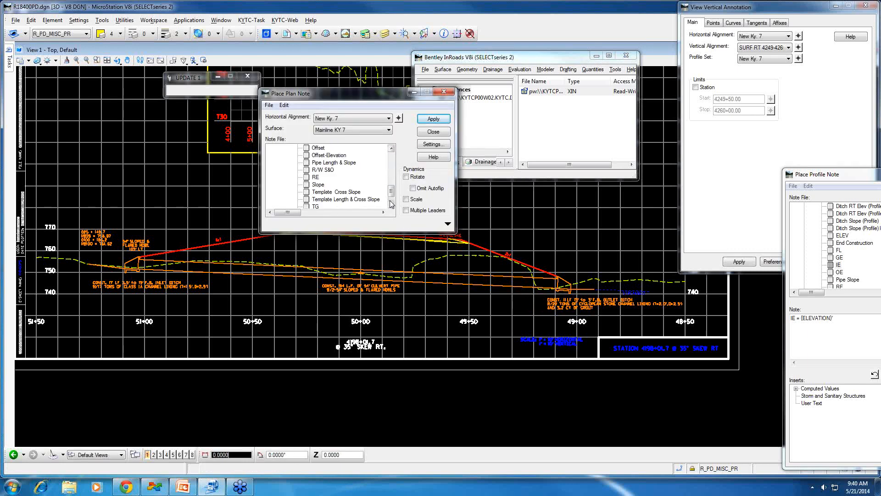
click(391, 200)
drag(391, 189, 392, 177)
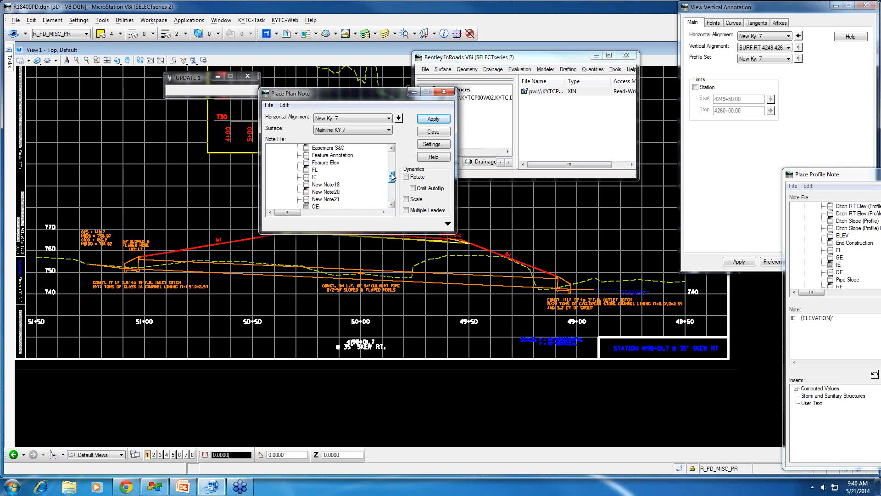
click(315, 178)
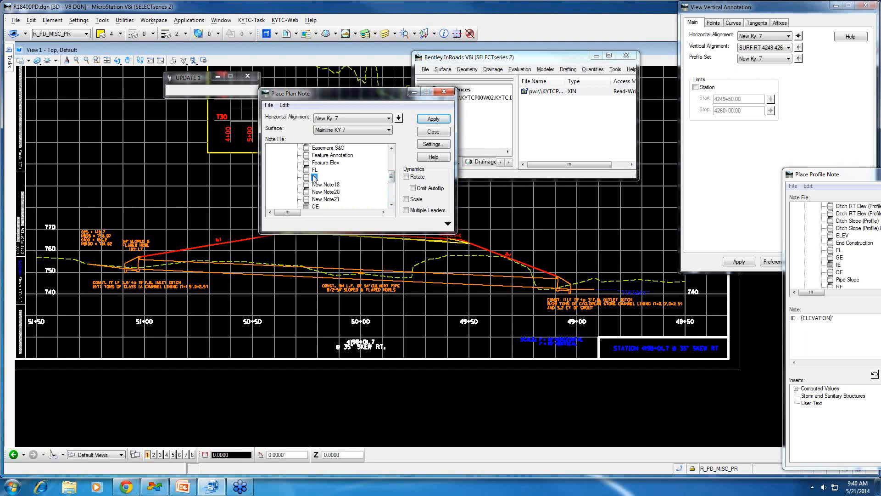
click(433, 119)
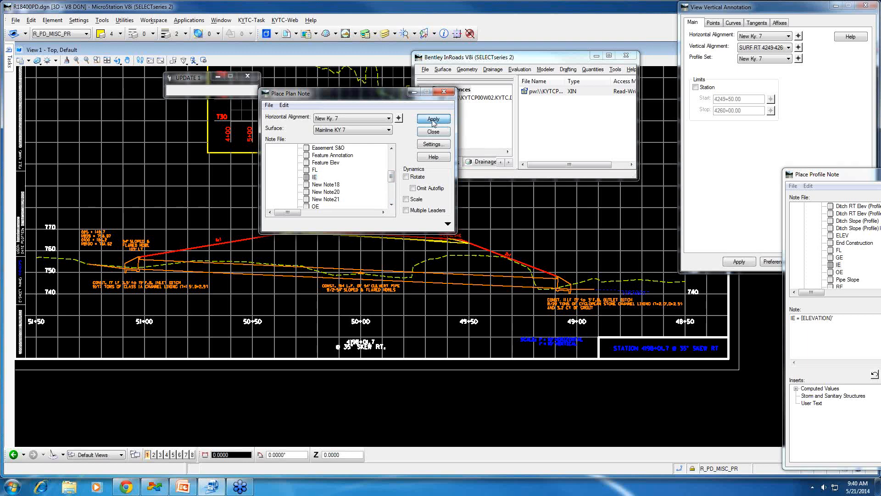
click(149, 271)
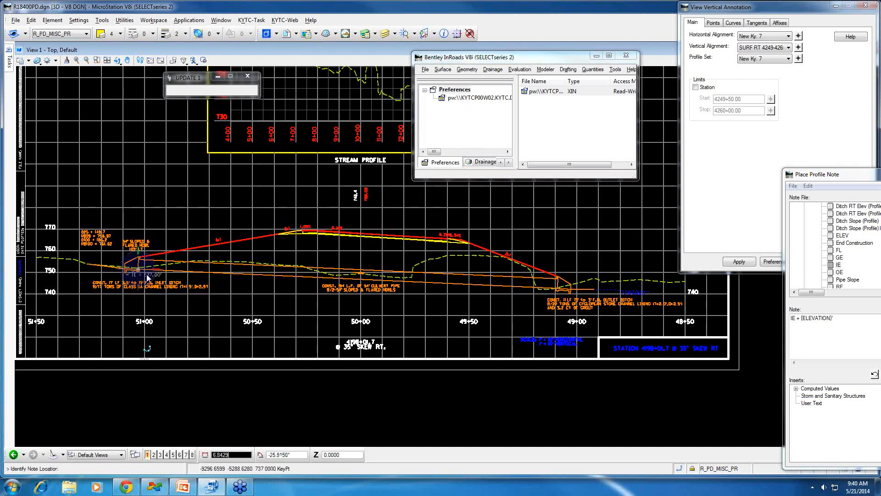
scroll(147, 274, up, 5)
right_click(146, 274)
- Try to place a Ditch Elevation (PD) note beside the inlet headwall
drag(391, 178, 391, 170)
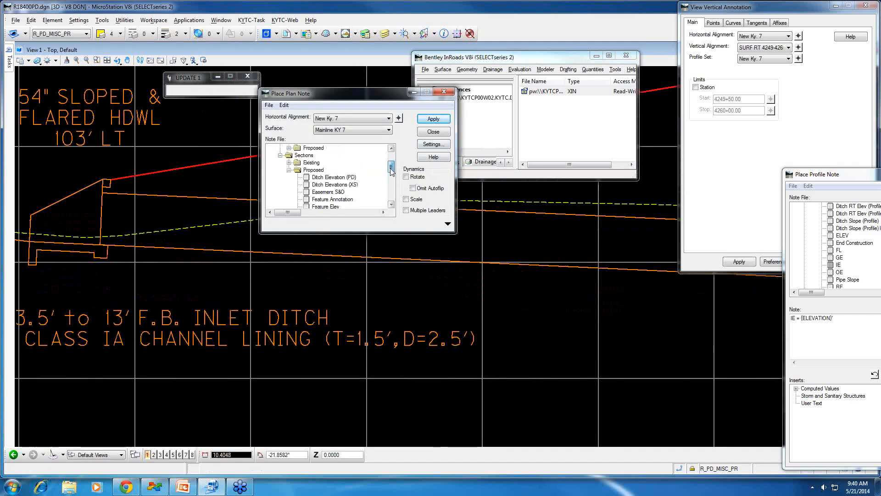
click(329, 178)
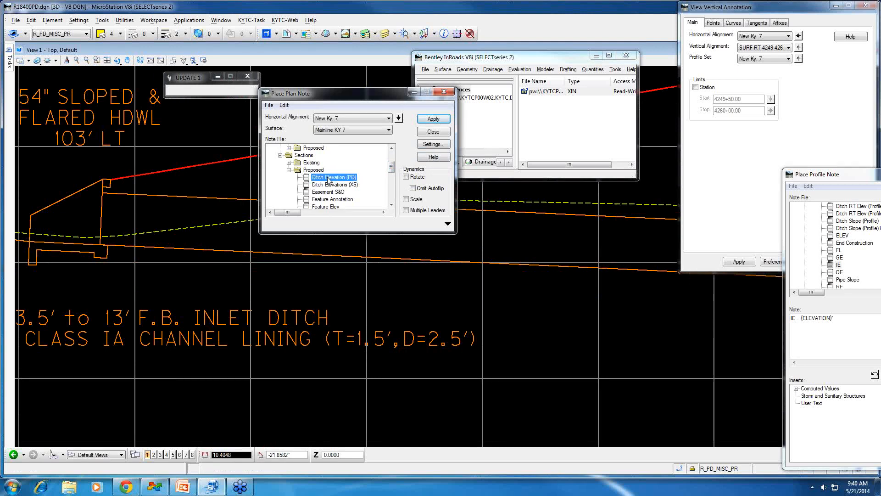
click(441, 120)
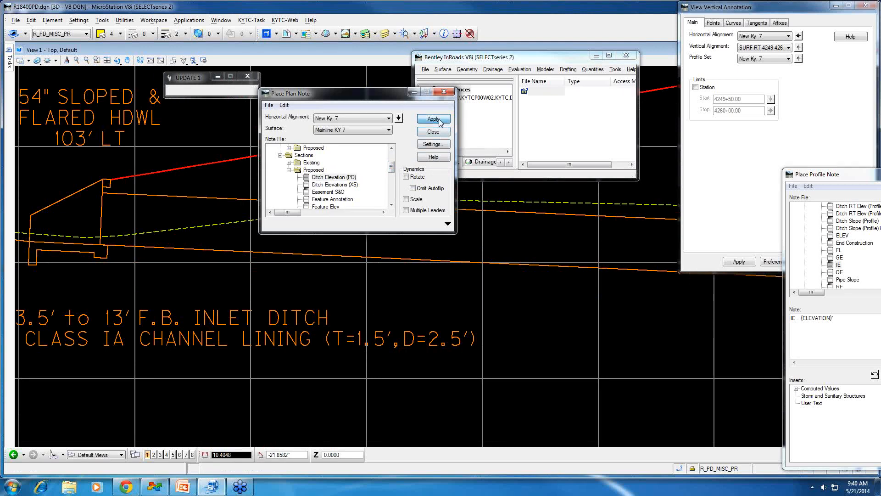
click(152, 260)
click(246, 288)
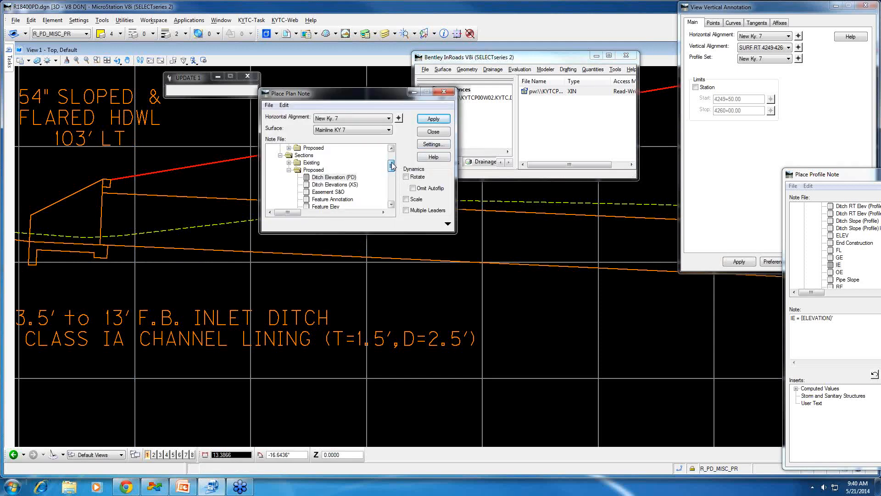
- Retry the Ditch Elevation (PD) plan note at the inlet headwall's base, abandon the placement and close the plan note tool
drag(389, 168, 389, 156)
click(280, 170)
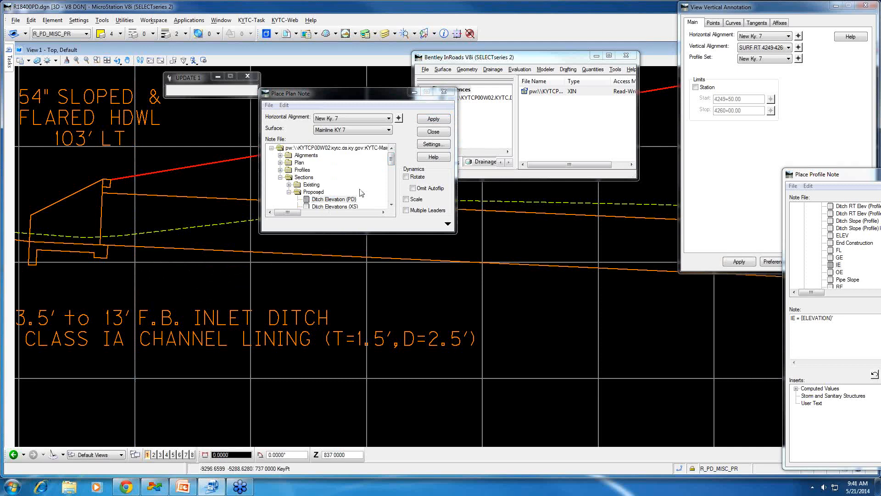
click(433, 119)
click(129, 247)
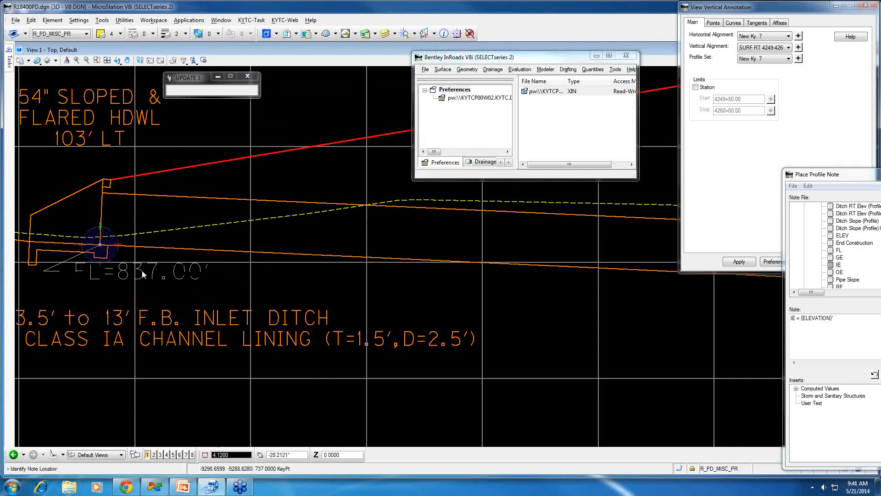
right_click(162, 278)
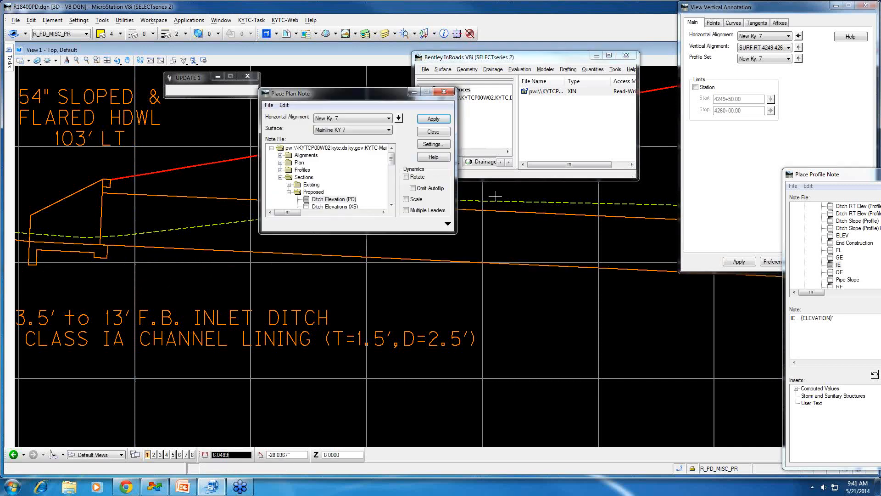
click(433, 132)
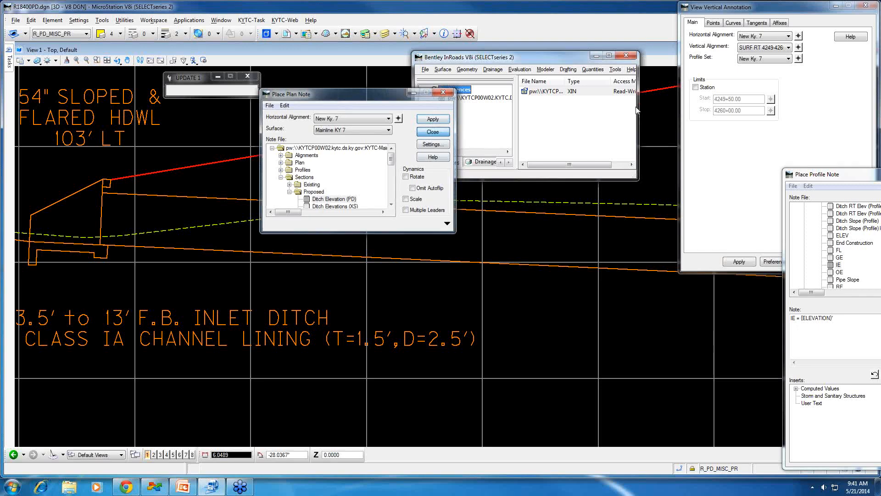
- Open the Place Cross Section Note tool and bring up the Proposed notes under Sections
click(568, 68)
click(585, 95)
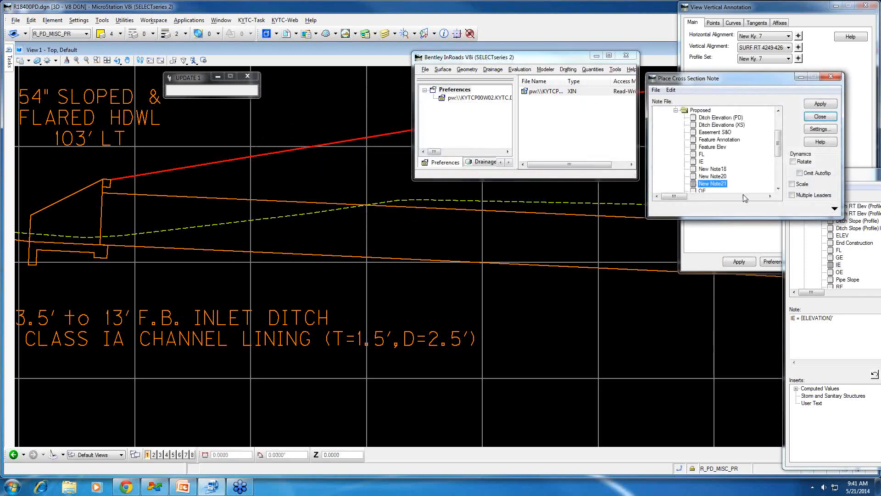
scroll(777, 146, down, 2)
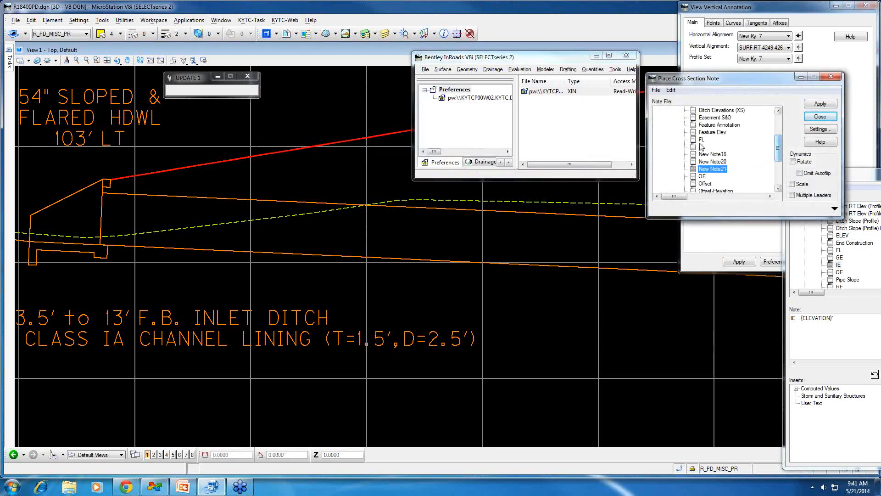
- Try to place the proposed FL cross section note at the inlet headwall
click(701, 139)
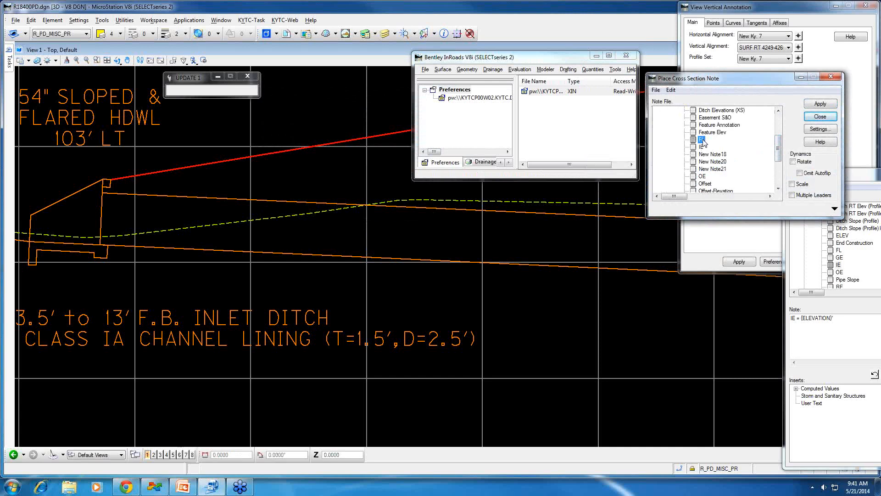
click(820, 104)
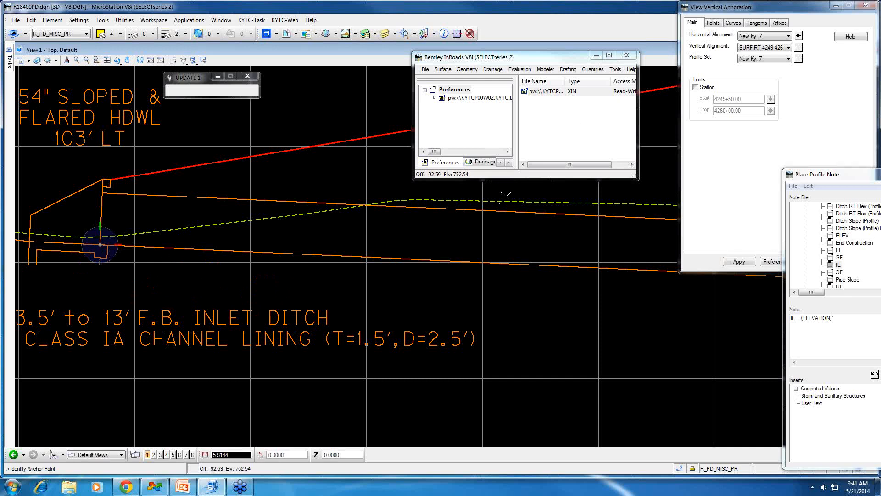
right_click(513, 245)
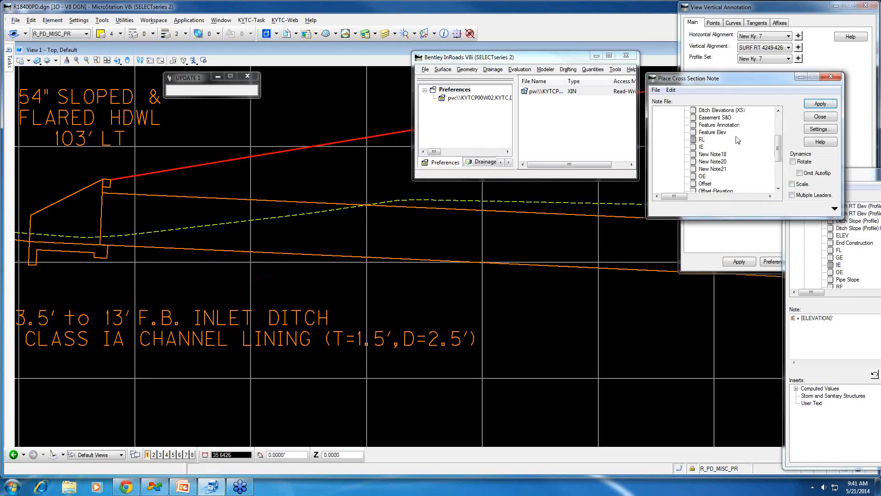
- Place the proposed IE cross section note with its leader at the invert of the inlet headwall near station 51+00
scroll(712, 146, up, 2)
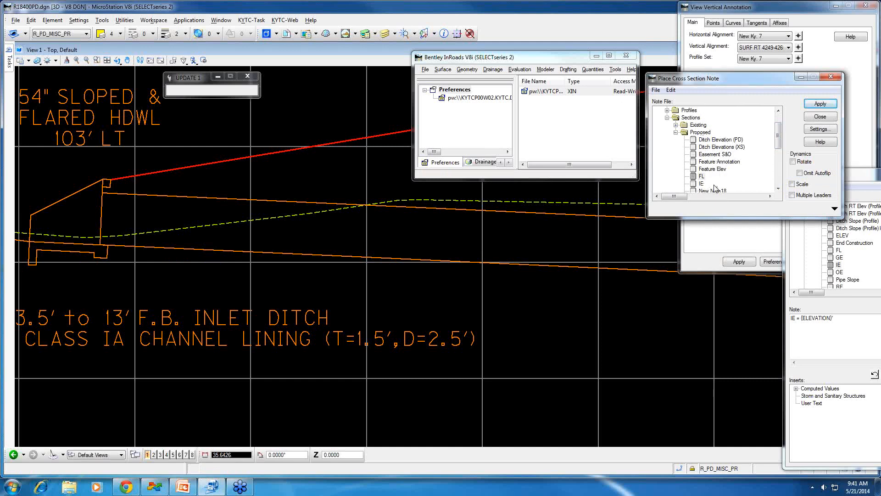
drag(779, 140, 779, 163)
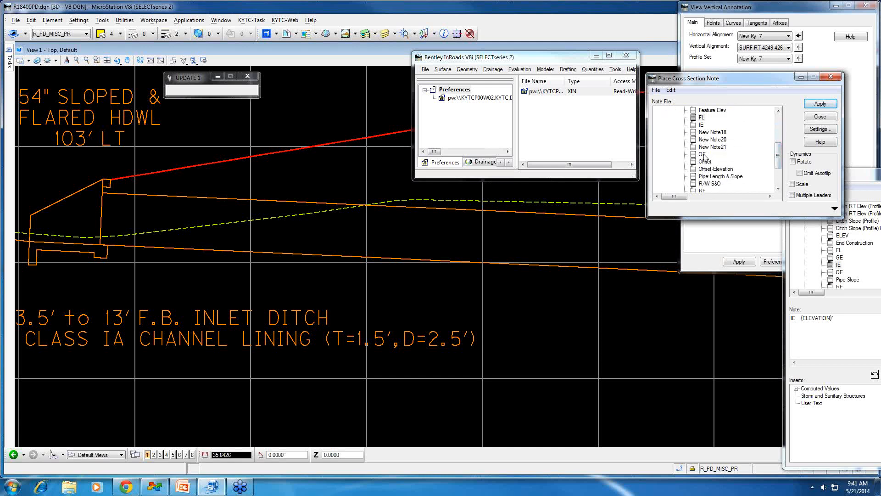
click(821, 103)
click(130, 247)
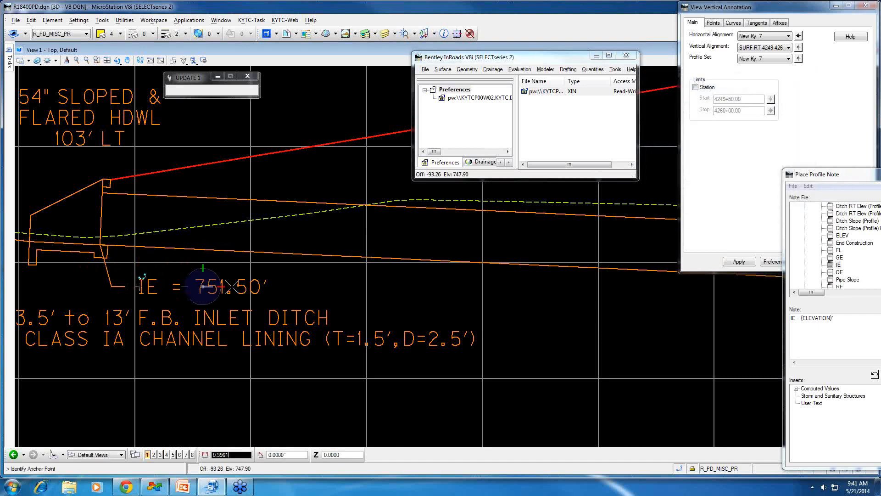
click(232, 287)
scroll(361, 291, down, 1)
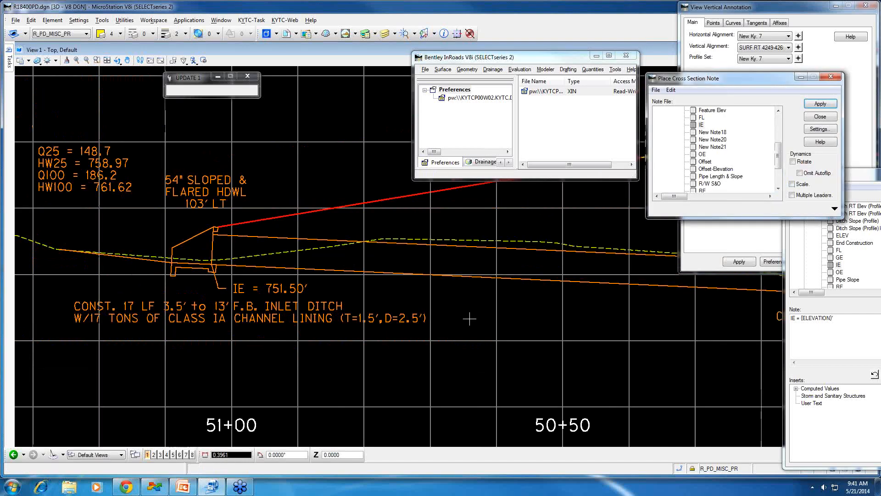
- Expand the cross section note definition and place the Pipe Length & Slope note above the culvert pipe near station 50+50
middle_drag(468, 319, 386, 348)
click(835, 209)
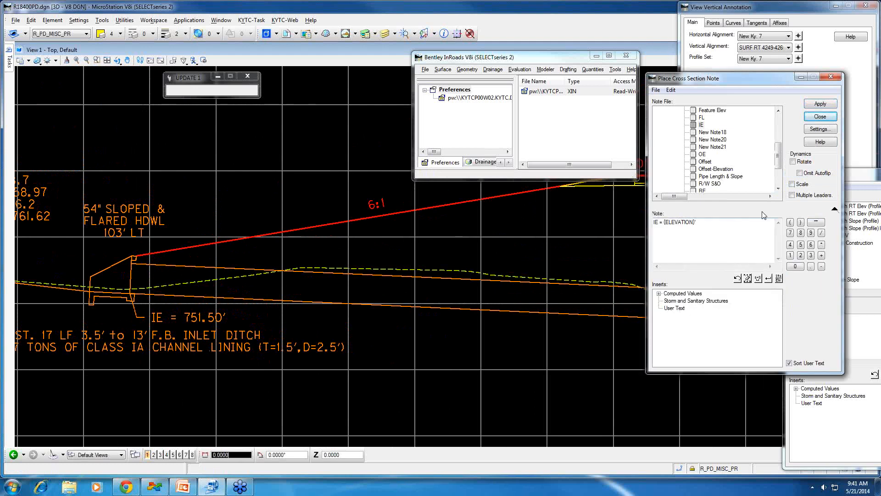
scroll(777, 156, down, 1)
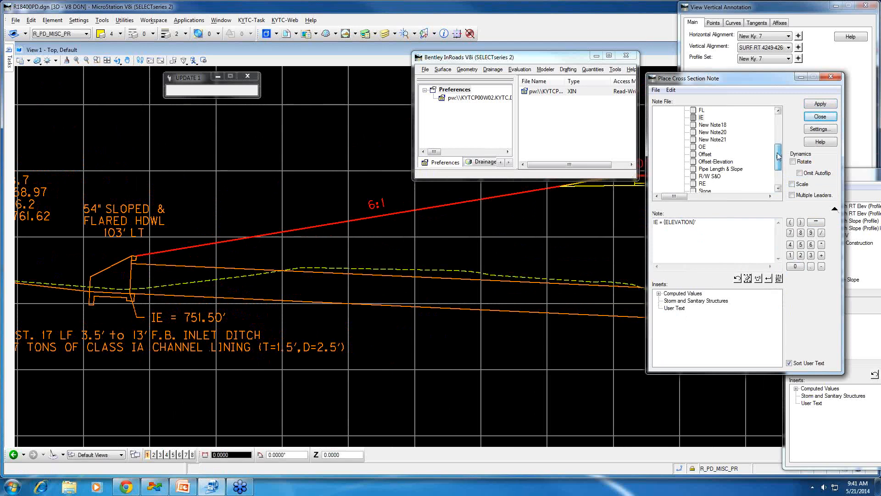
click(721, 169)
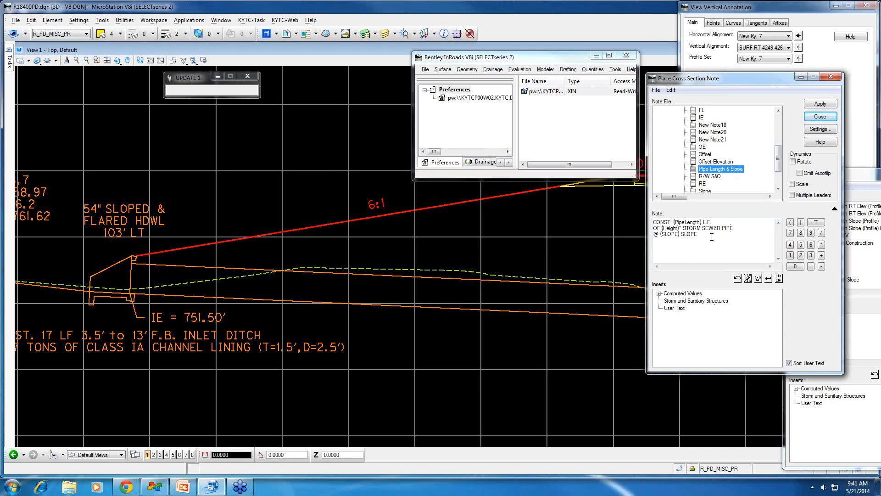
click(829, 104)
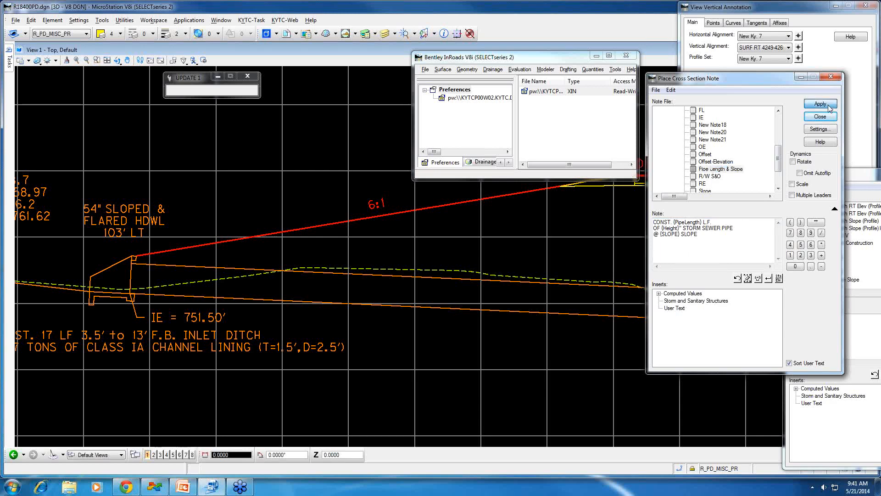
click(502, 298)
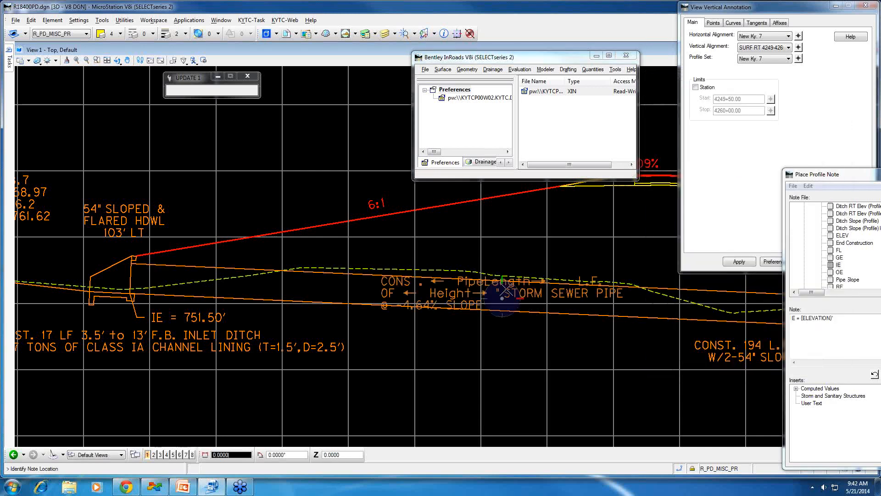
click(538, 245)
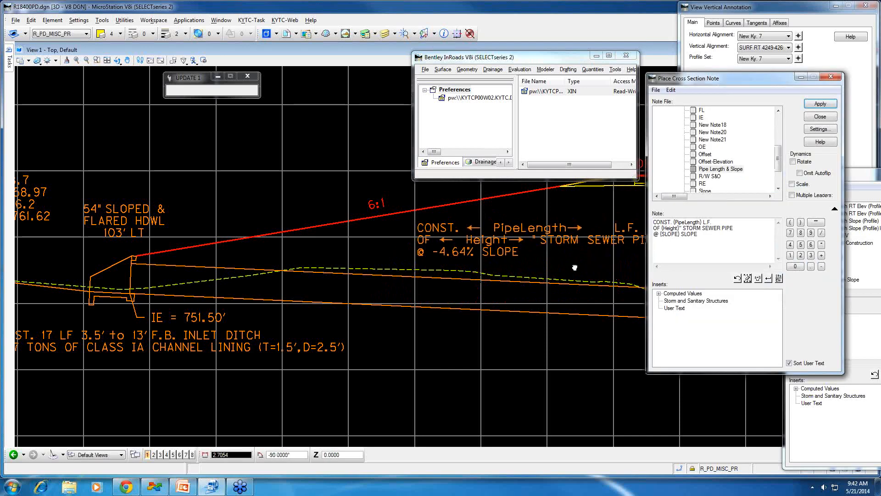
- Compare the placed pipe note with the existing culvert annotations from the inlet through to the outlet headwall
middle_drag(568, 265, 519, 287)
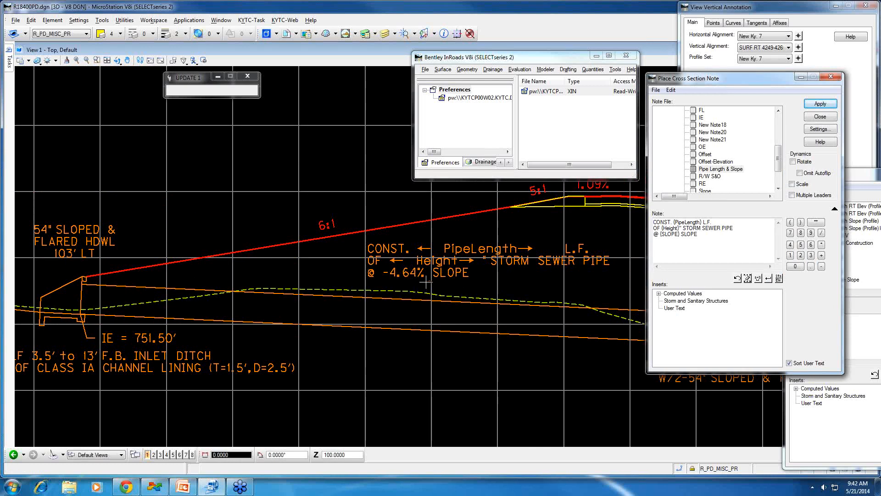
mouse_move(531, 350)
middle_down()
mouse_move(521, 351)
mouse_move(525, 317)
middle_up()
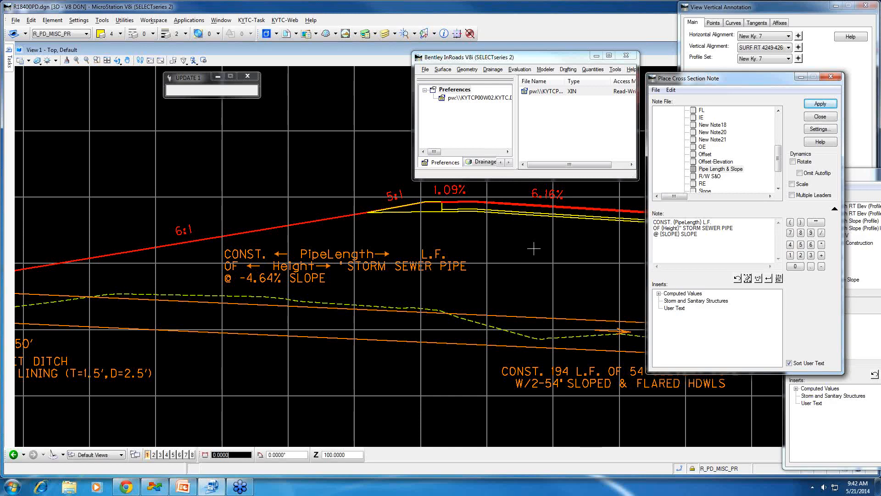
scroll(534, 249, down, 2)
middle_drag(545, 273, 456, 276)
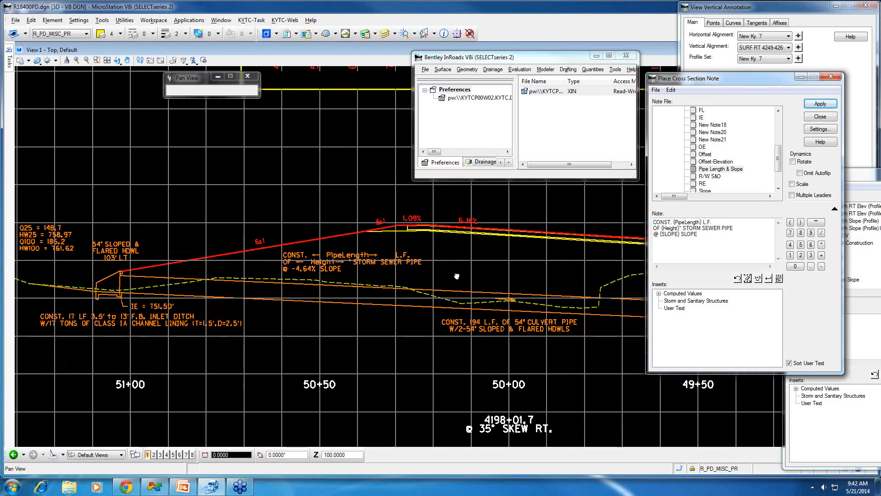
middle_drag(560, 290, 517, 285)
middle_drag(638, 311, 444, 288)
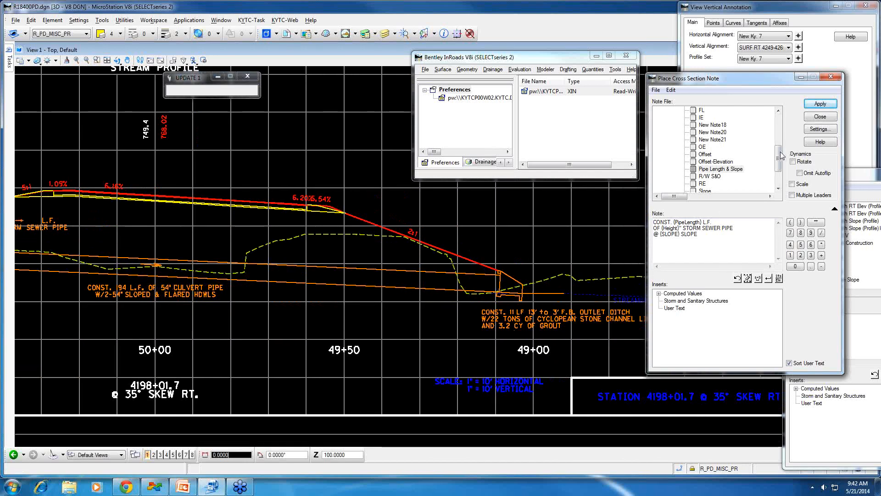
- Look through the note file's Alignments, Plan and Sections folders to see how the notes are organized
drag(778, 155, 772, 123)
click(667, 139)
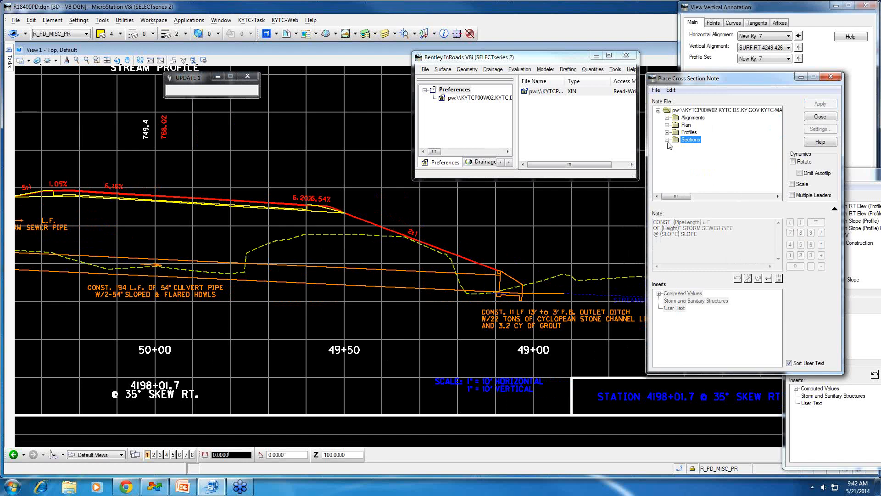
click(667, 140)
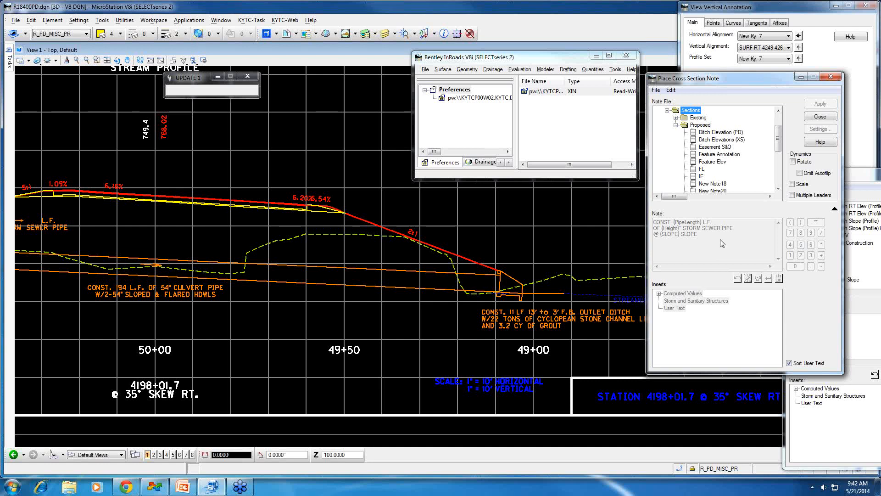
click(675, 125)
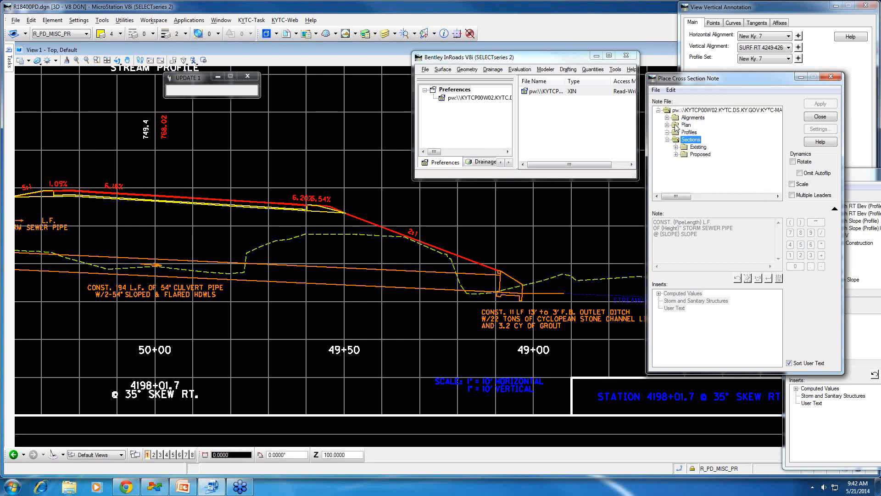
double_click(684, 125)
click(667, 124)
double_click(688, 123)
click(687, 119)
click(667, 125)
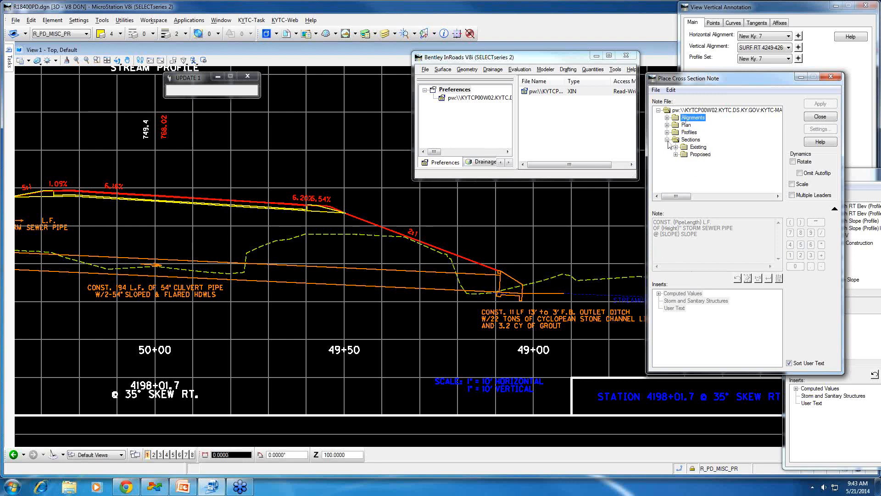
click(668, 140)
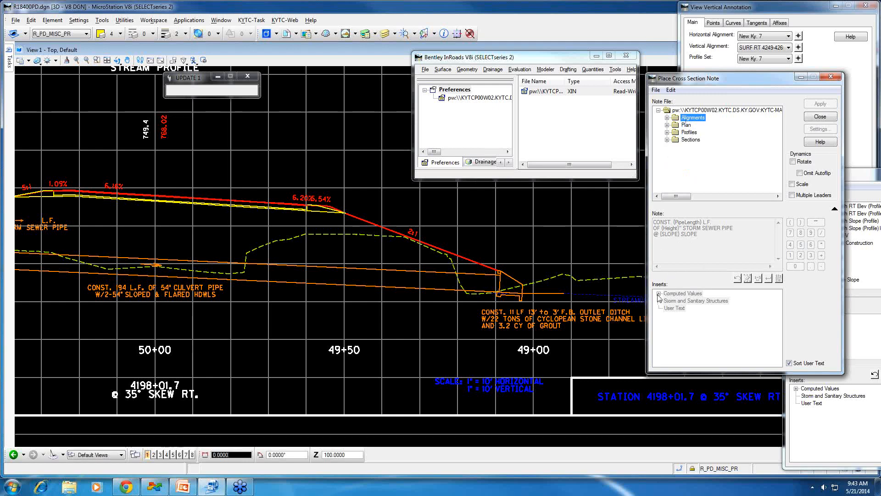
- Replace the cross section note tool with Place Plan Note, expand its note definition and move the dialog off the pipe profile
click(830, 119)
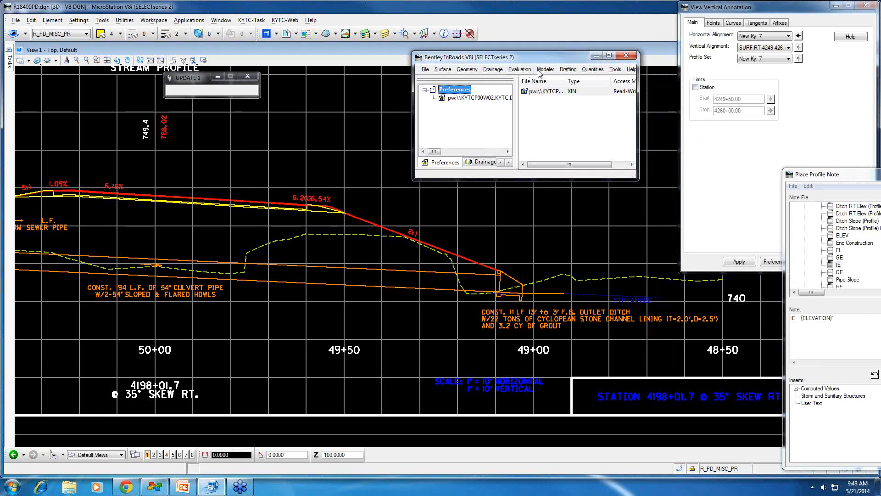
click(575, 70)
click(595, 82)
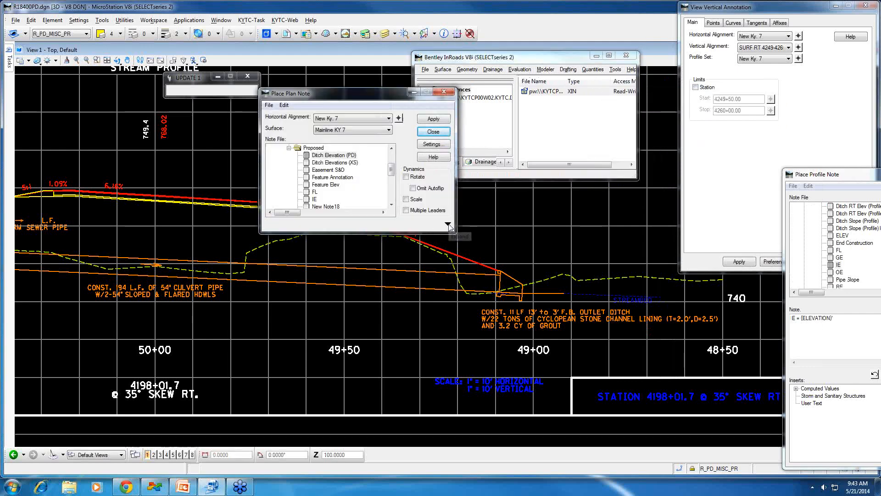
click(448, 225)
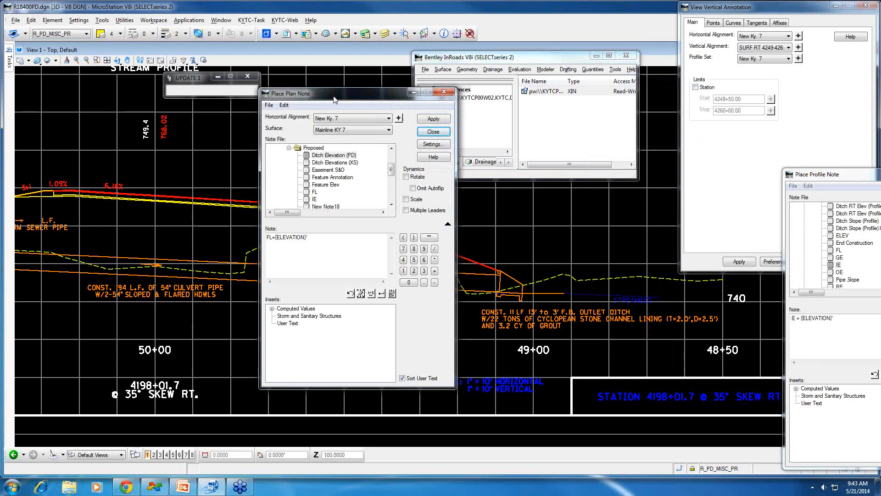
drag(322, 94, 586, 91)
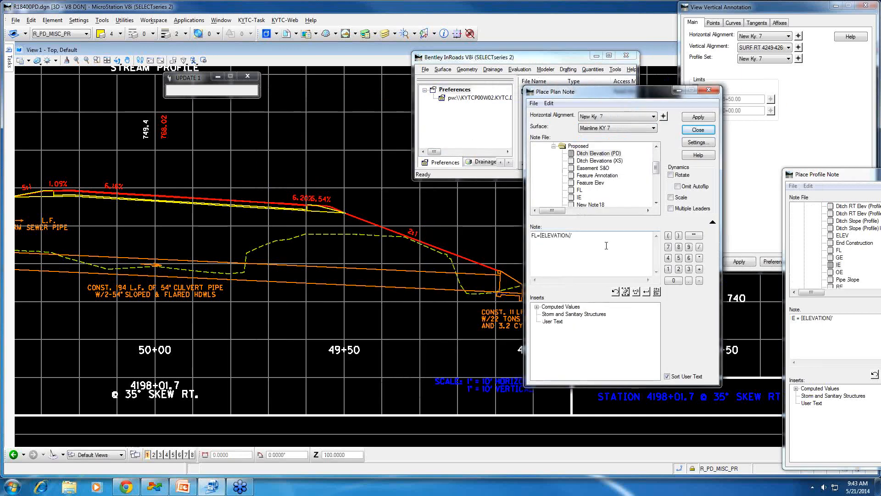
- Browse the General computed values available as note inserts and highlight Prompt
click(536, 306)
click(545, 314)
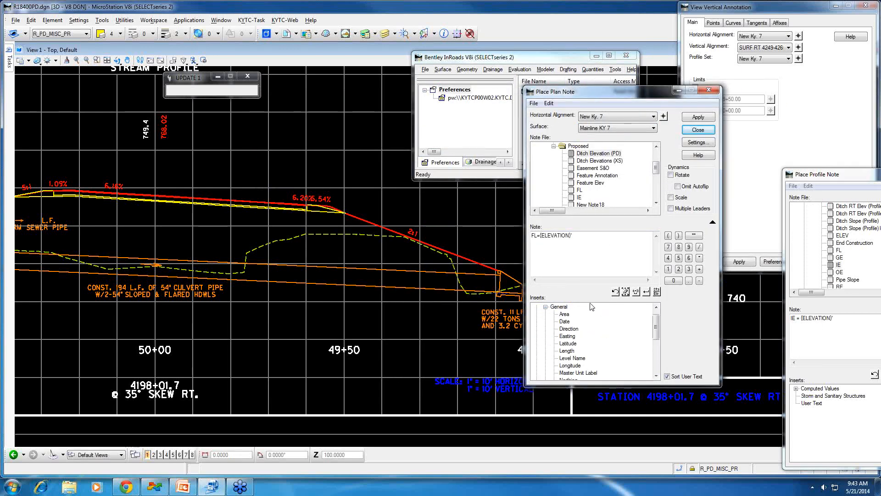
drag(655, 327, 655, 337)
click(575, 359)
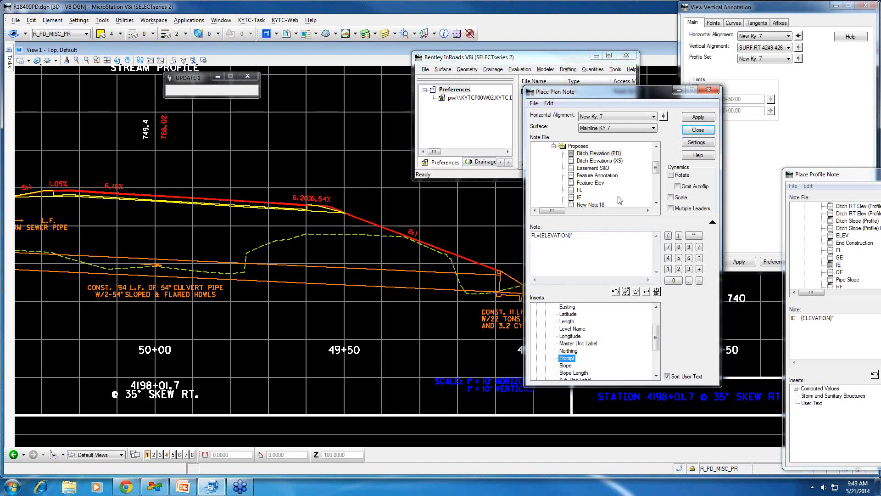
scroll(638, 165, up, 2)
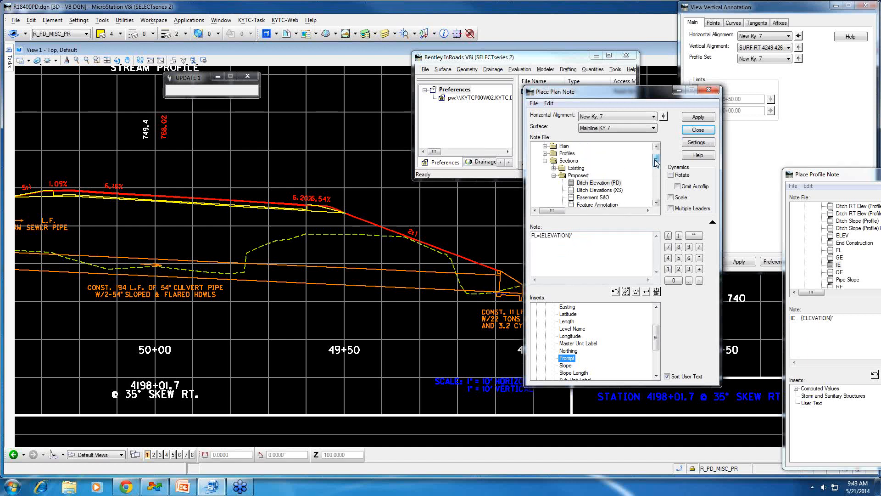
- Collapse the Proposed folder under Sections and create a new note inside it
click(555, 176)
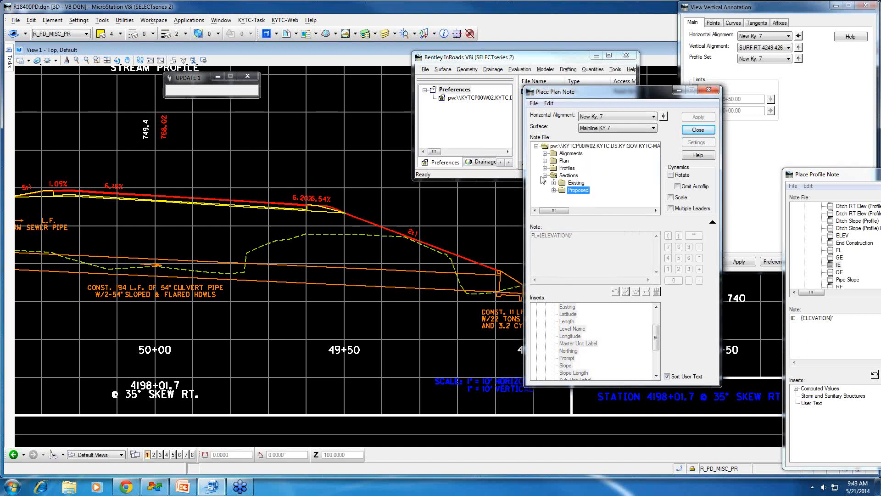
middle_drag(153, 259, 437, 275)
middle_drag(293, 282, 400, 284)
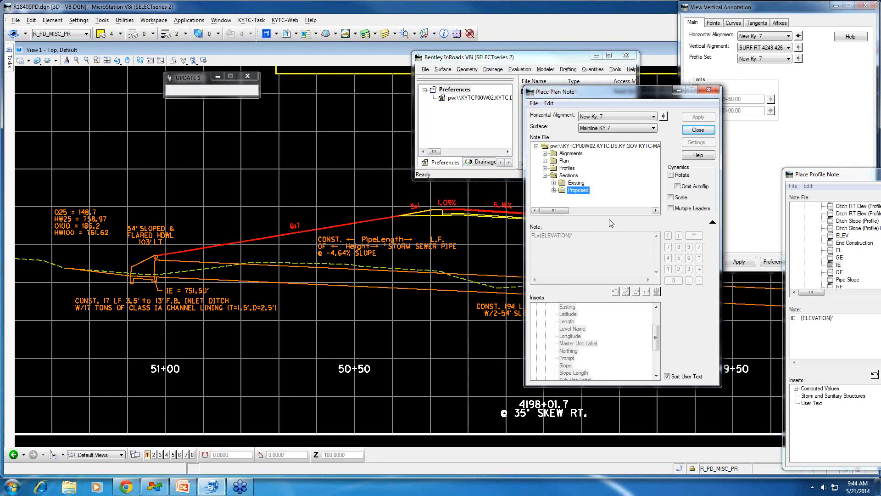
right_click(579, 192)
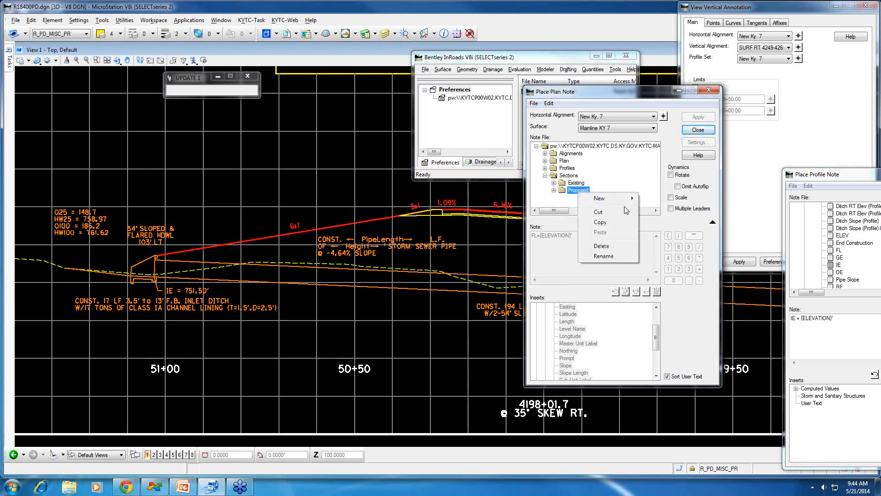
mouse_move(600, 202)
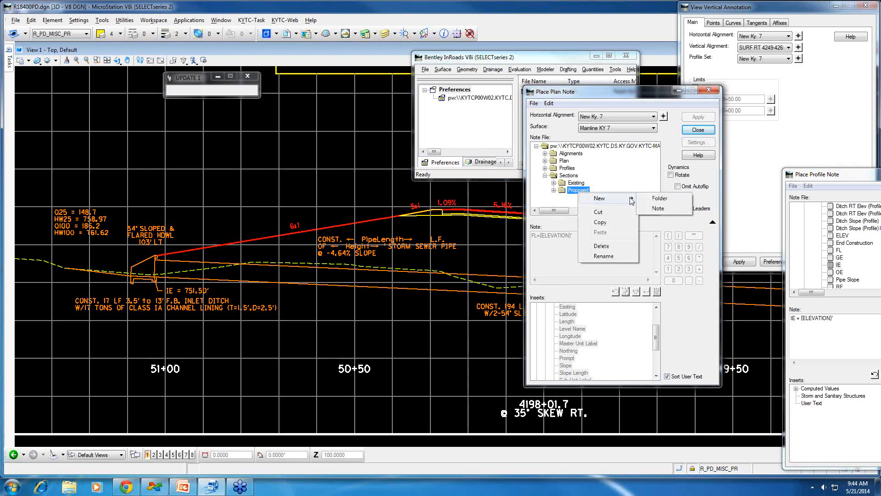
click(658, 209)
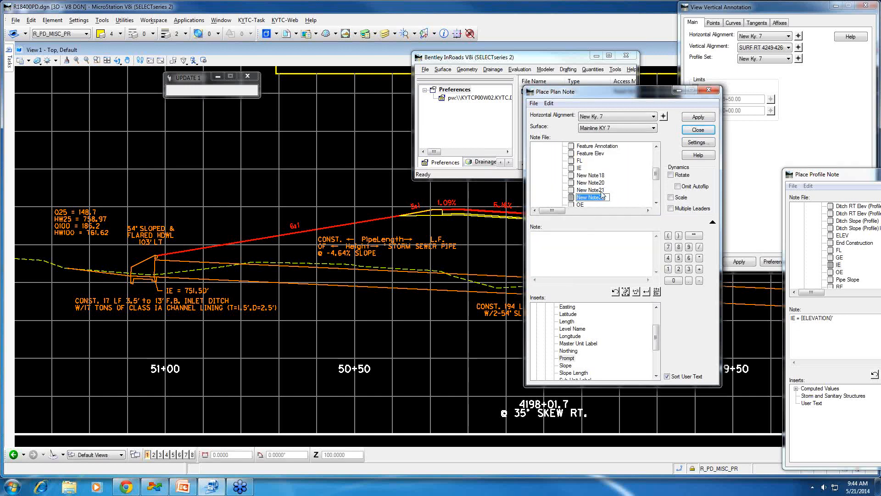
- Copy the {?:TYPE AND SIZE} prompt from New Note21 into the empty definition of New Note22
click(602, 191)
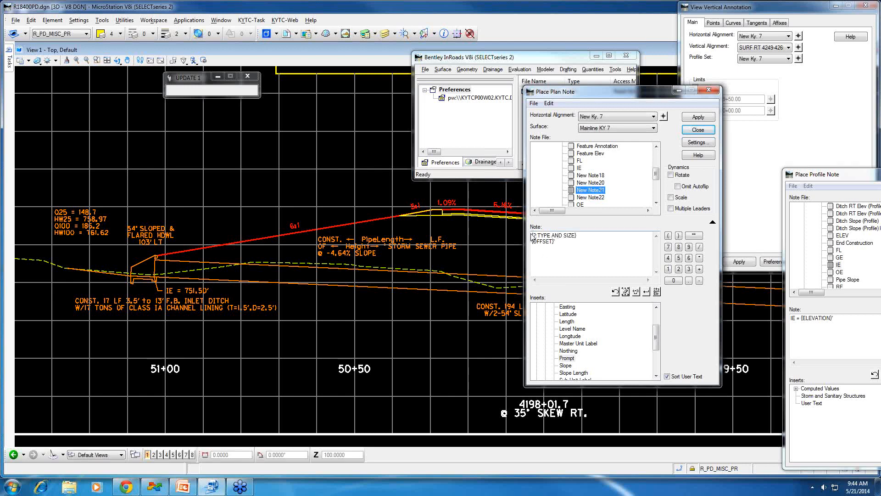
click(533, 235)
drag(533, 236, 576, 239)
key(ctrl+c)
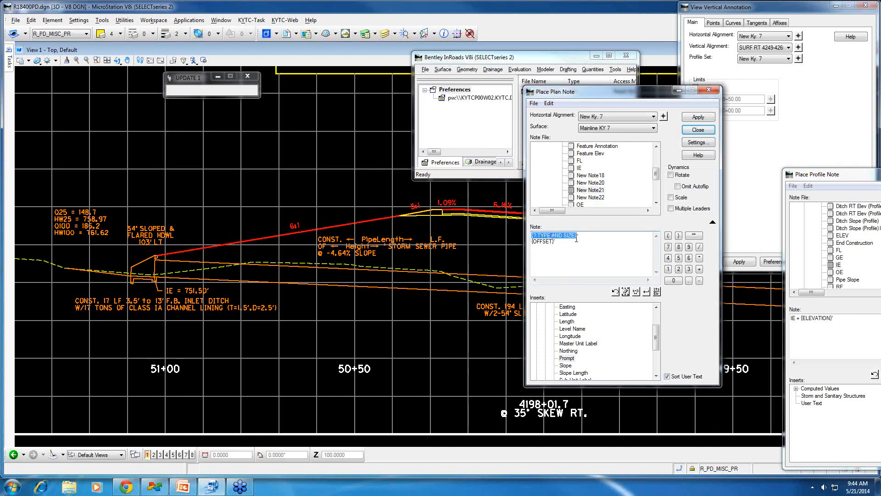
right_click(573, 235)
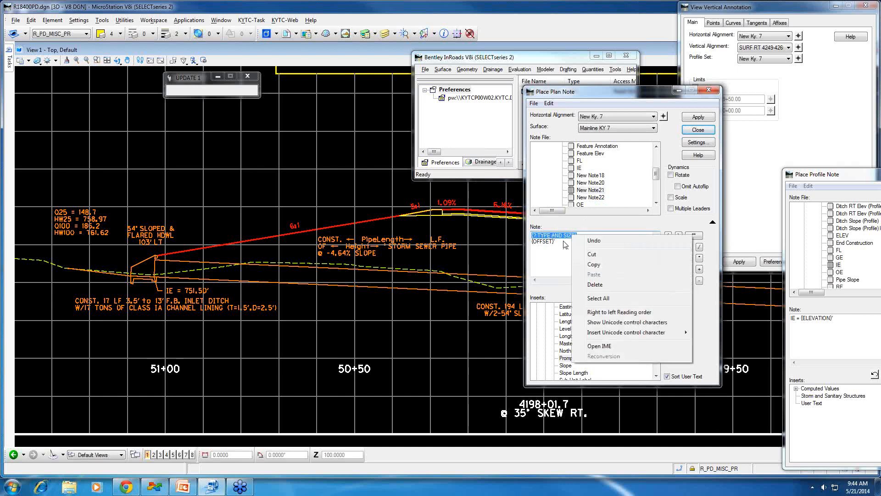
click(594, 264)
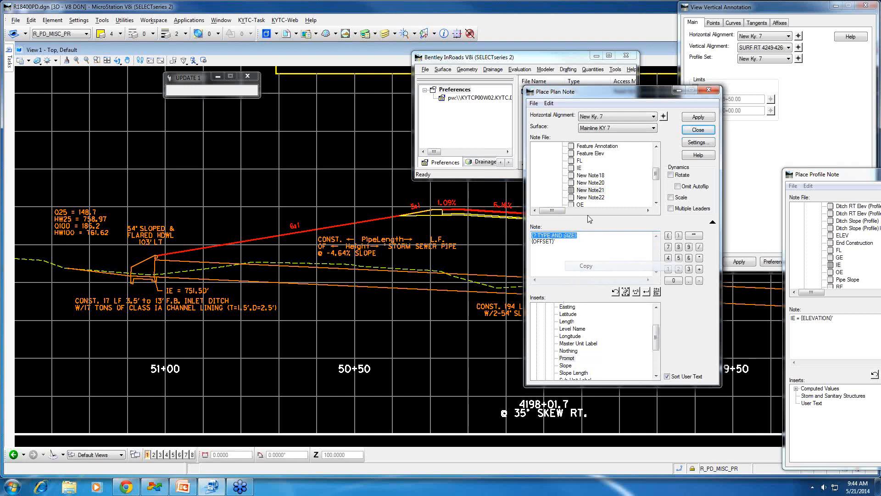
click(590, 197)
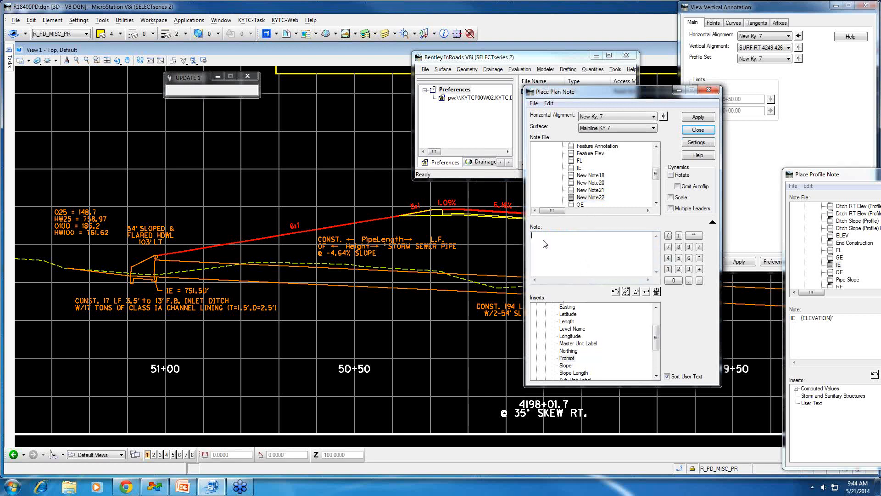
right_click(543, 241)
click(565, 280)
click(698, 118)
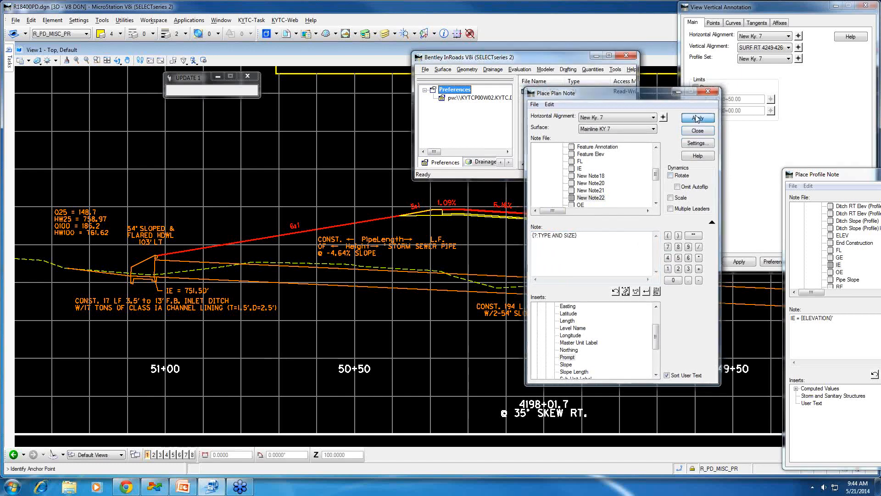
click(566, 70)
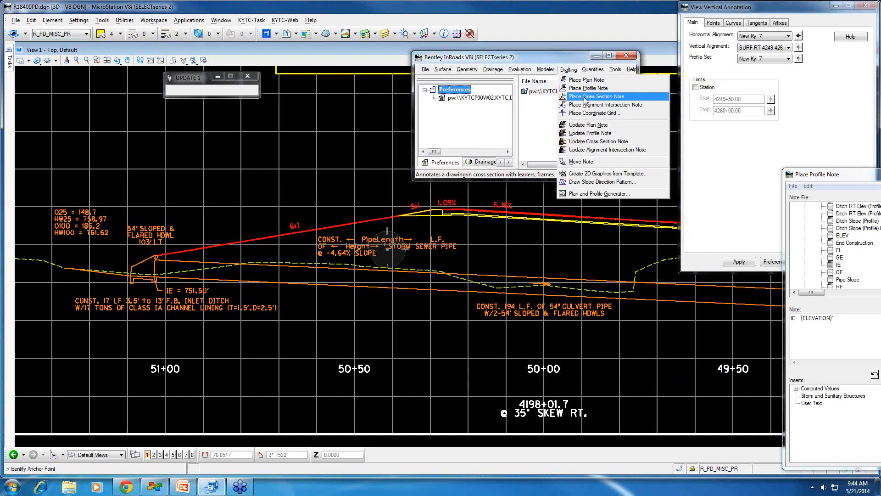
click(584, 97)
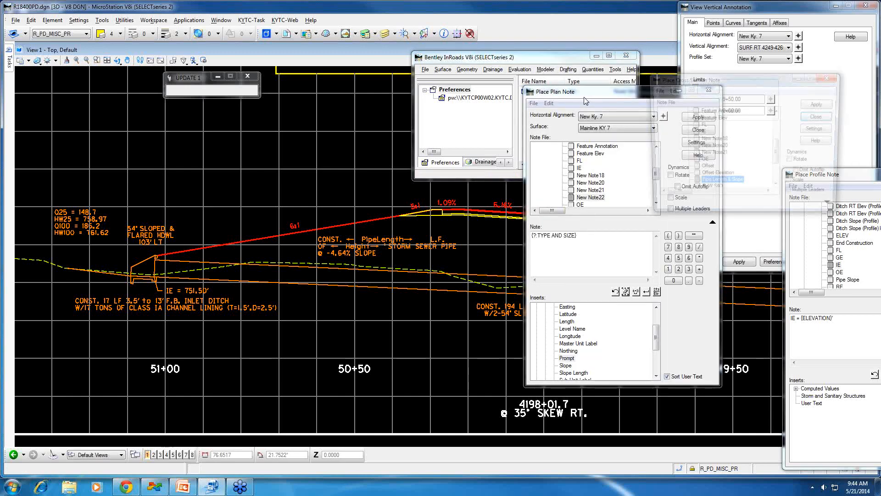
click(723, 157)
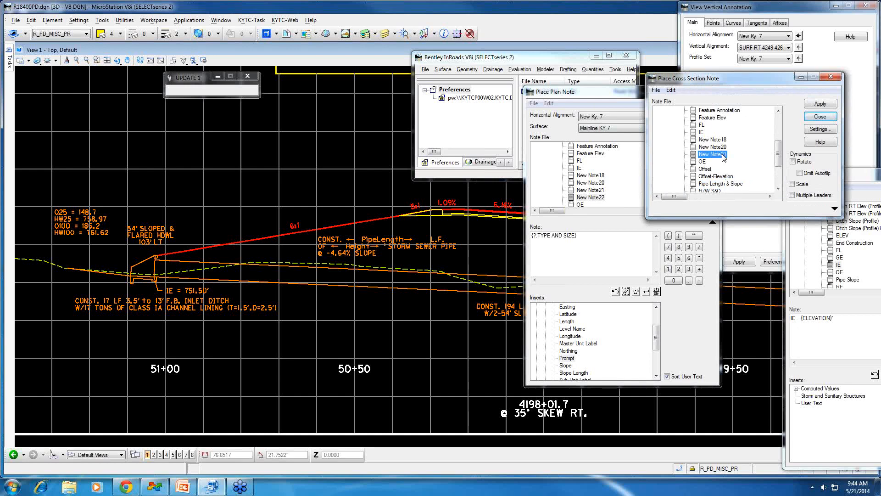
click(820, 117)
- Place New Note21 above the inlet headwall, anchored to the pipe's inlet end, with 54" SFH as the type and size
click(597, 190)
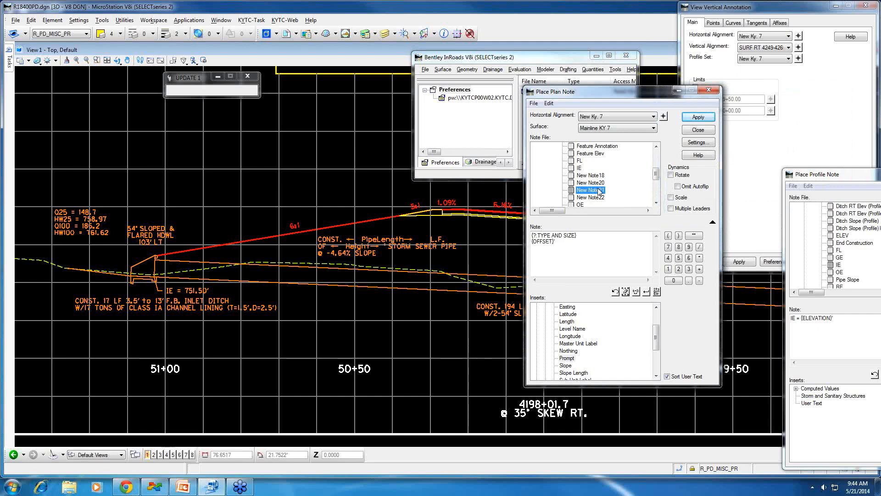
click(698, 117)
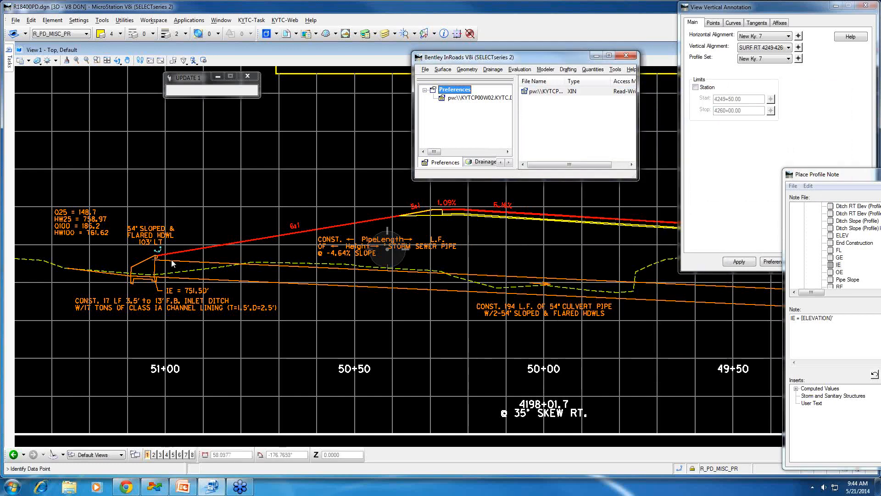
click(157, 259)
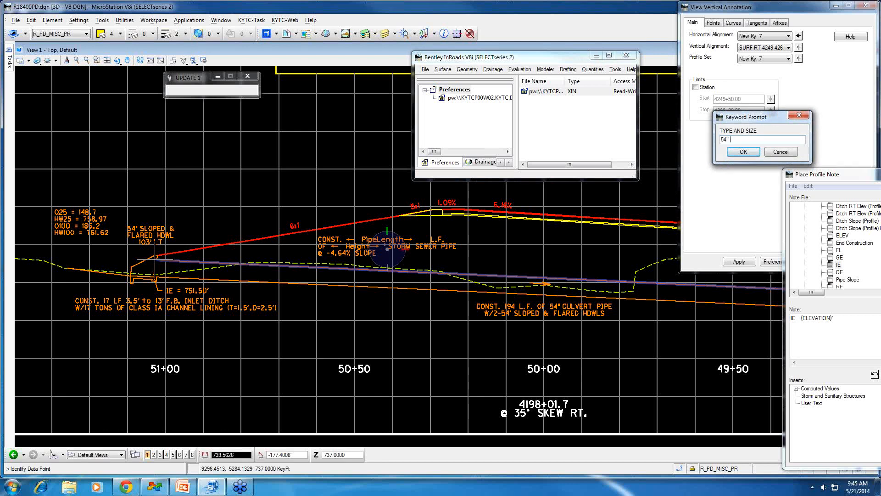
text(SH)
click(743, 151)
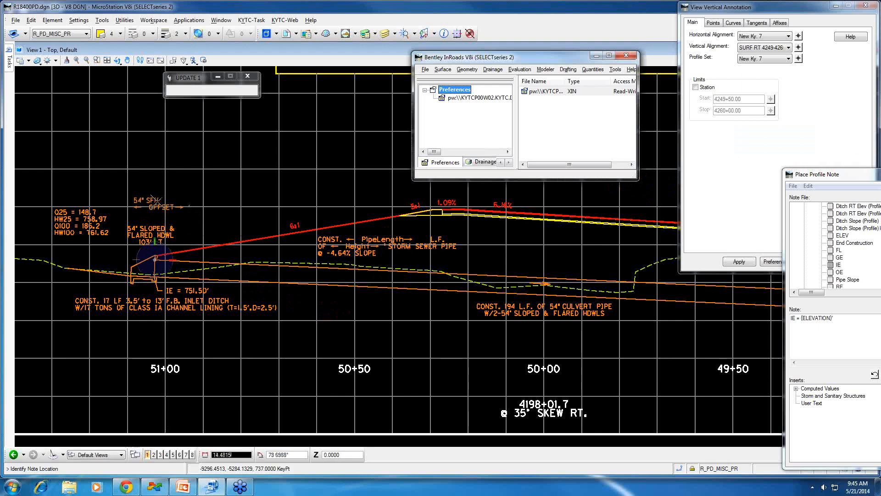
click(154, 198)
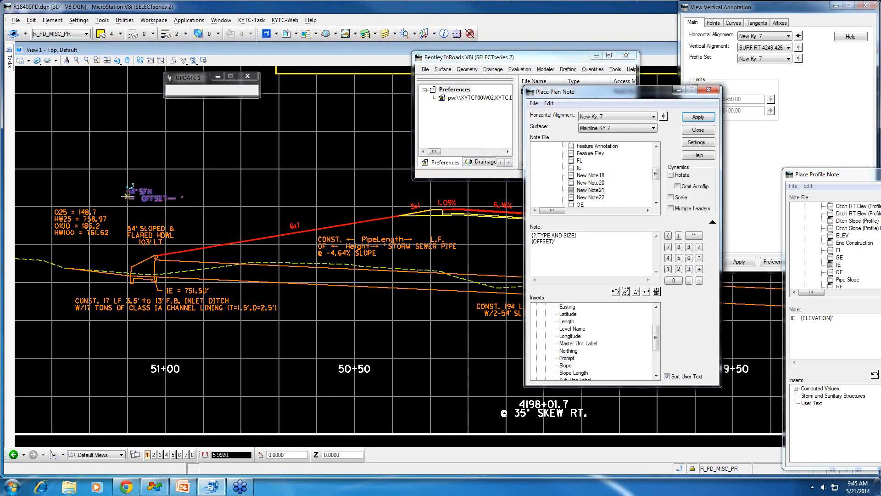
text(')
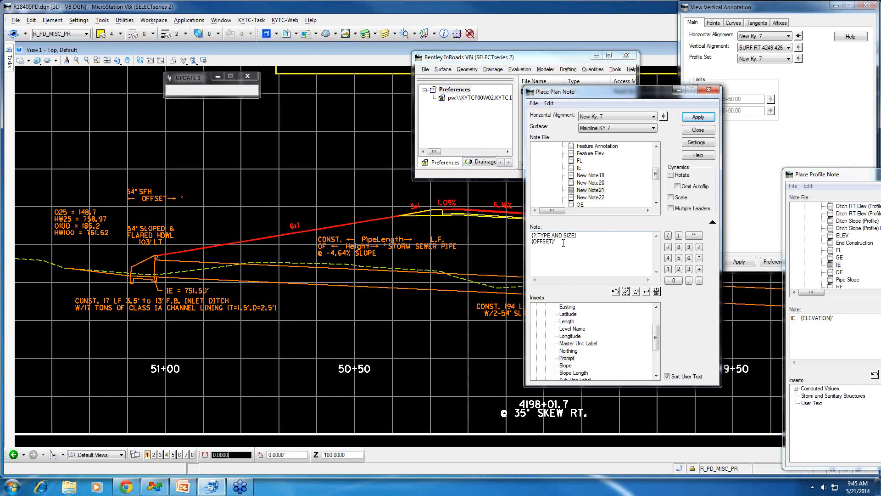
- Check New Note22 and the Proposed folder, then try placing New Note21 again at the pipe inlet with FJJJJD as type and size
click(591, 198)
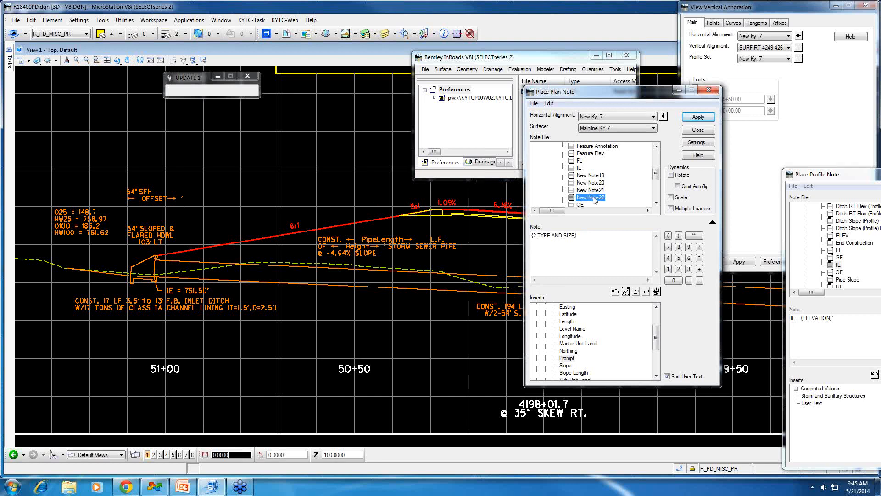
drag(656, 175, 657, 154)
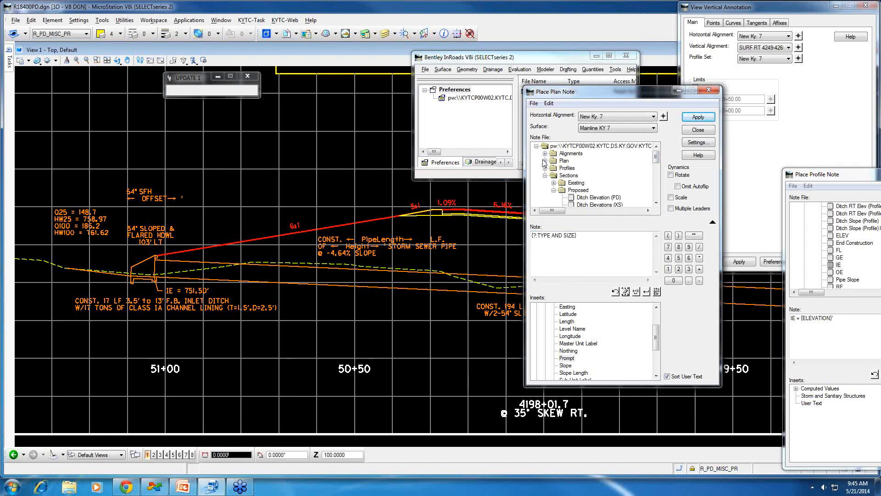
click(553, 191)
click(553, 191)
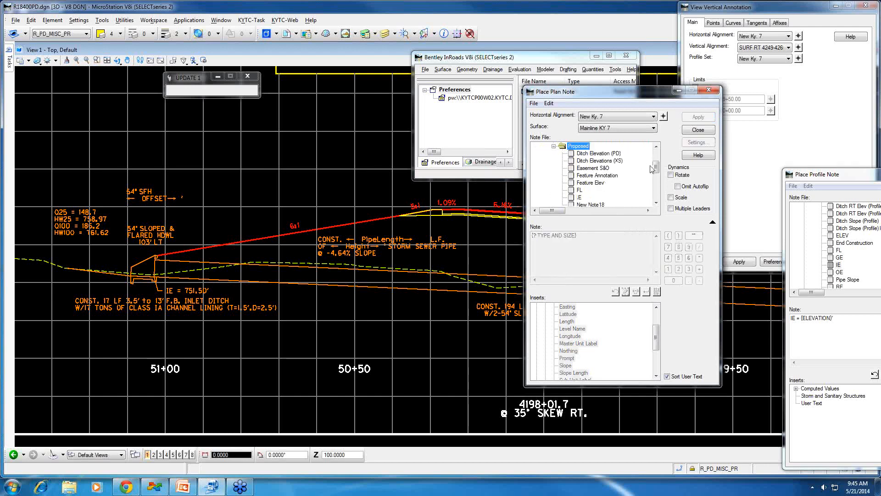
drag(656, 170, 657, 178)
click(591, 176)
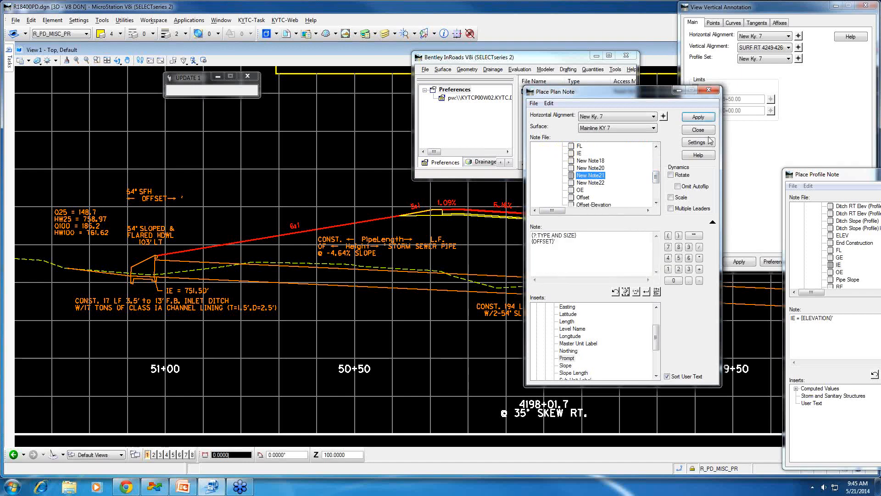
click(700, 118)
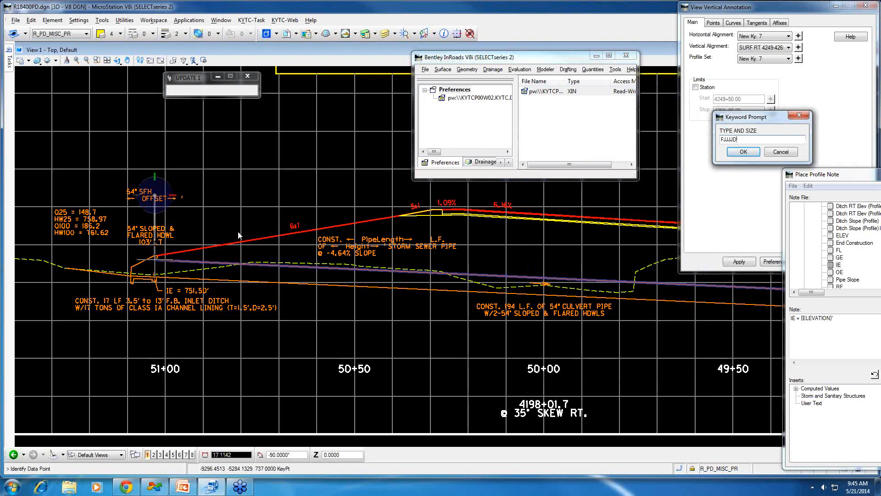
click(743, 152)
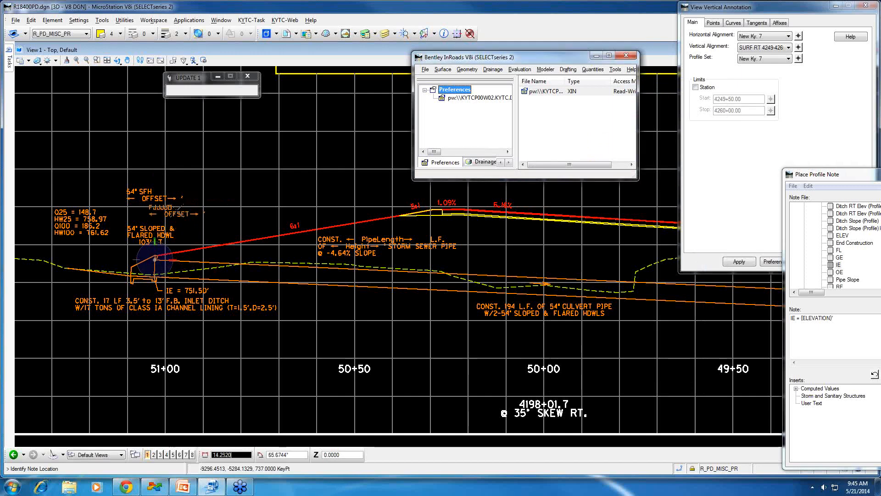
- Delete the placed 54" SFH offset note above the inlet headwall
mouse_move(9, 65)
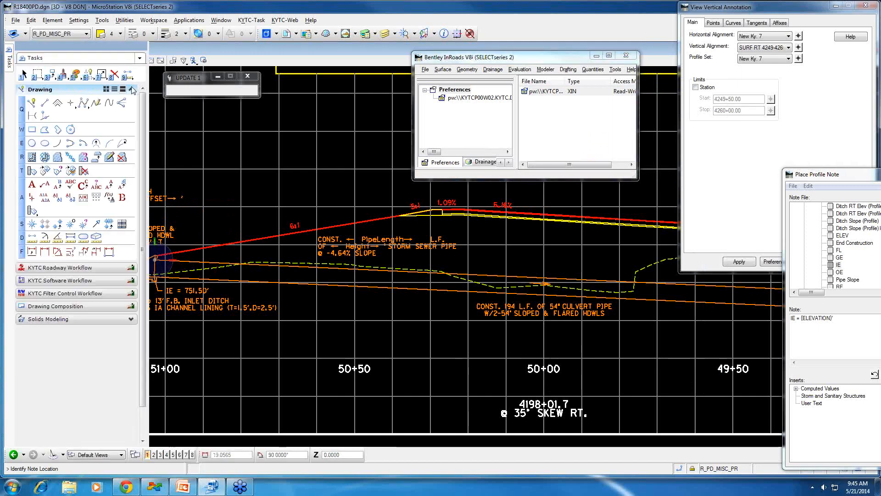
click(105, 74)
click(162, 194)
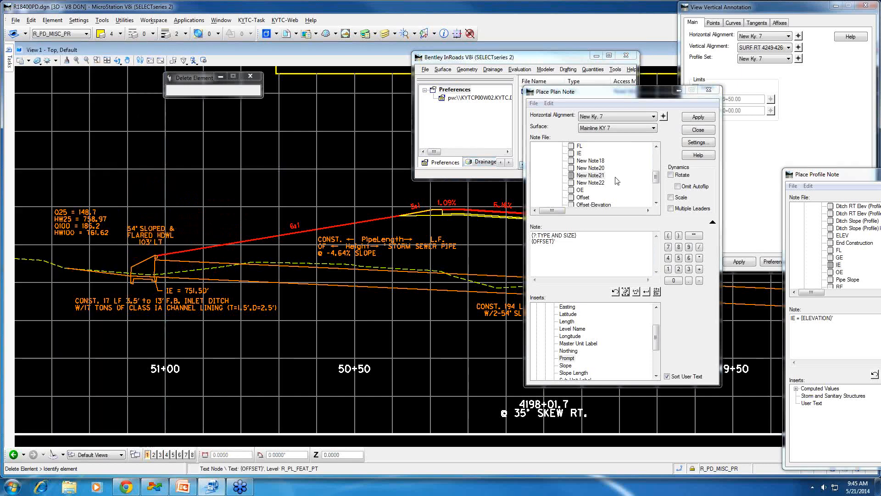
- Try to place New Note20 at the pipe's inlet end with GGG as the type and size
click(595, 169)
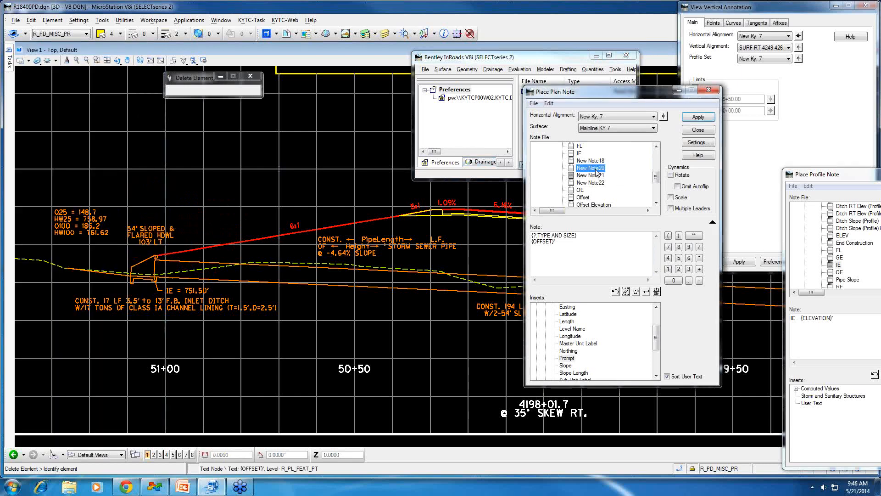
double_click(596, 171)
click(155, 260)
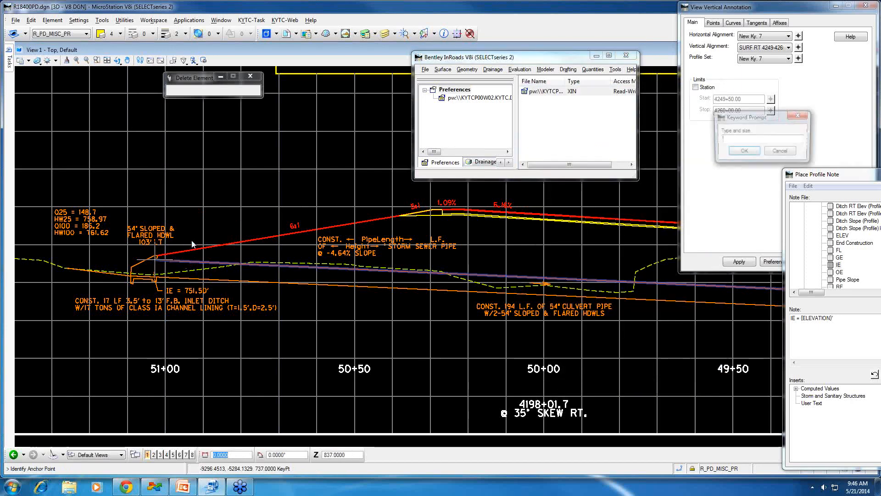
text(GGG)
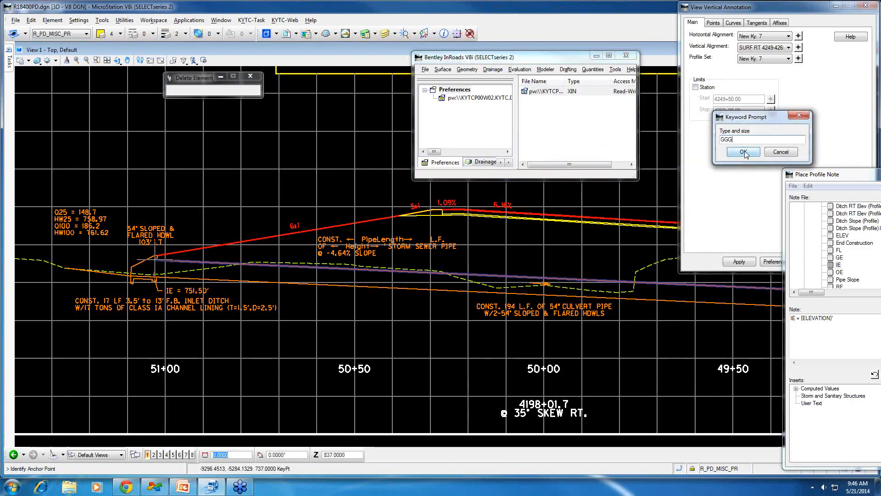
click(743, 152)
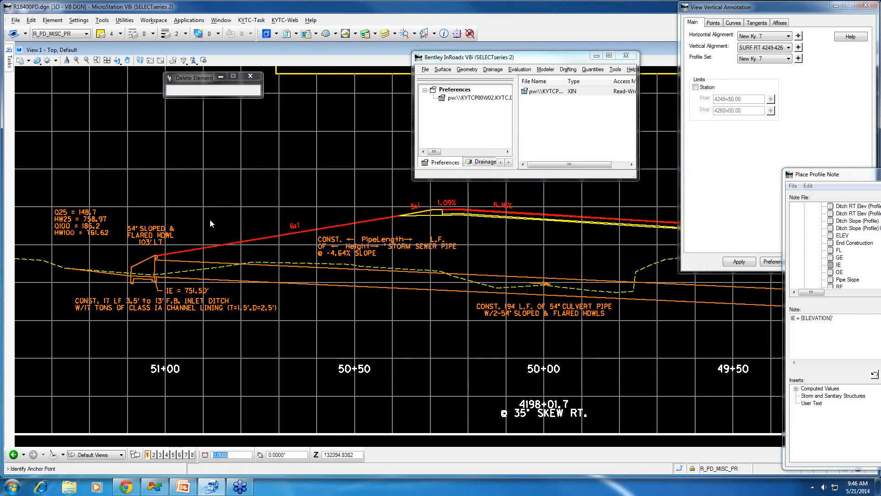
- Close the Place Plan Note tool without saving the changes to InRoads Drafting Notes.dft
scroll(251, 240, down, 3)
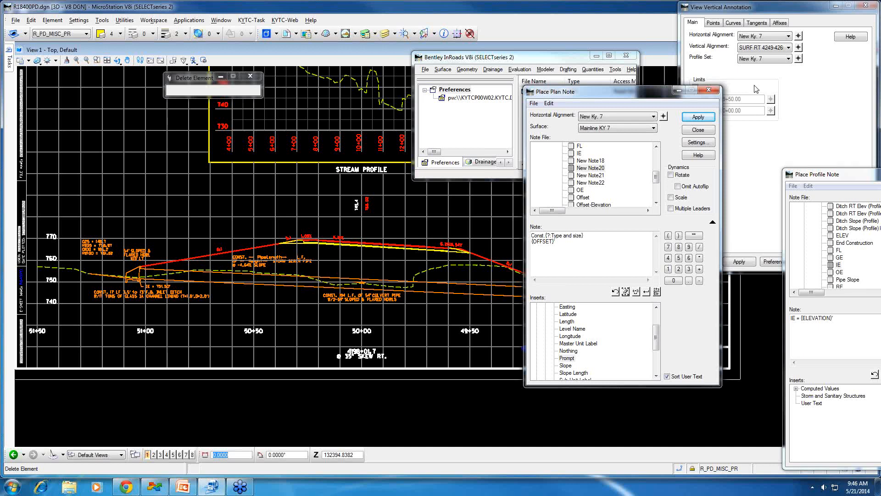
click(709, 89)
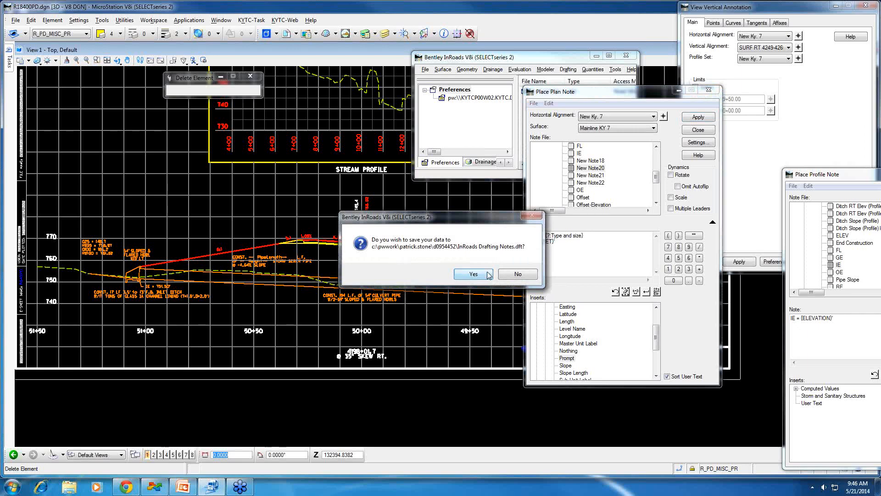
click(518, 274)
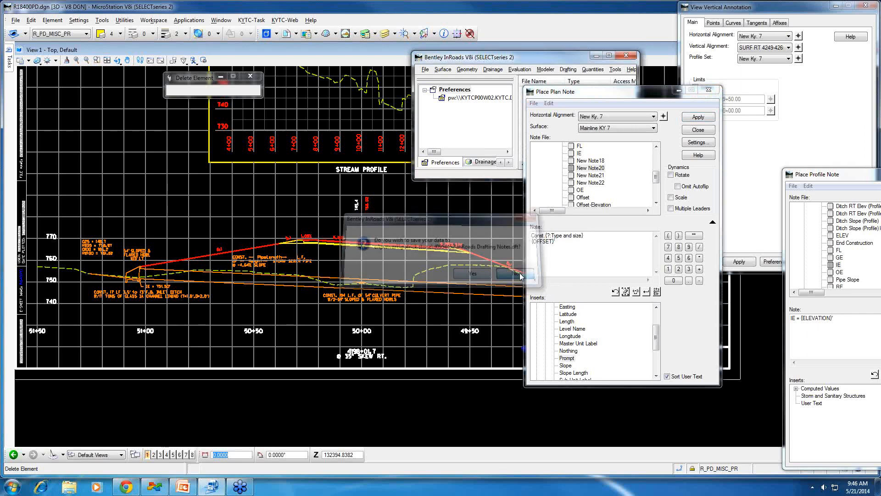
- Exit the drawing program, check in R18400PD.dgn without creating a new version, and dismiss the Local Document Organizer's list of checked-out documents
click(17, 21)
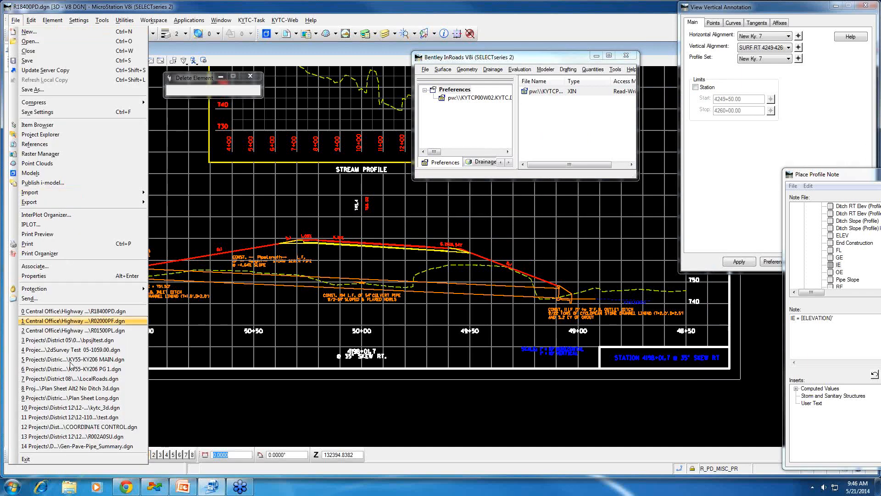
click(67, 460)
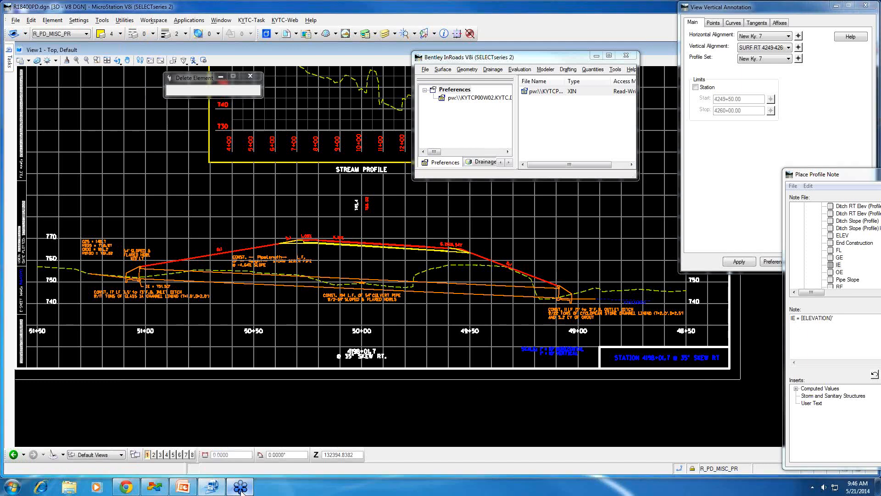
click(240, 488)
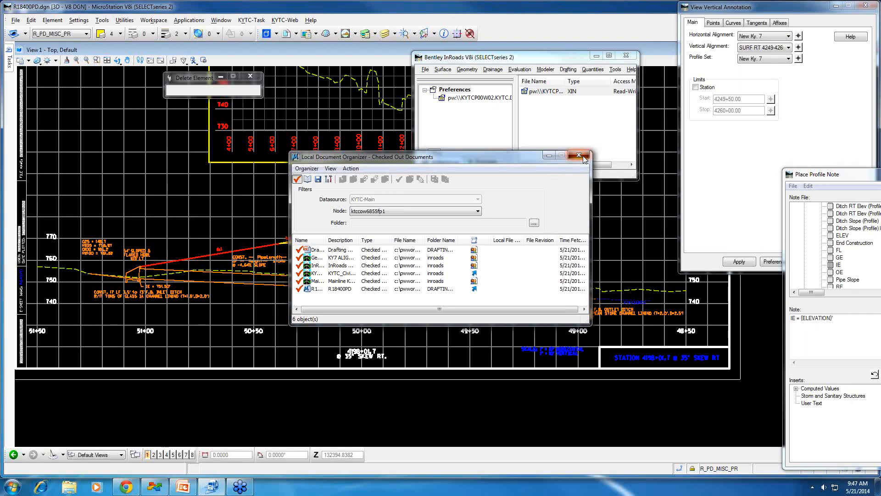
click(579, 155)
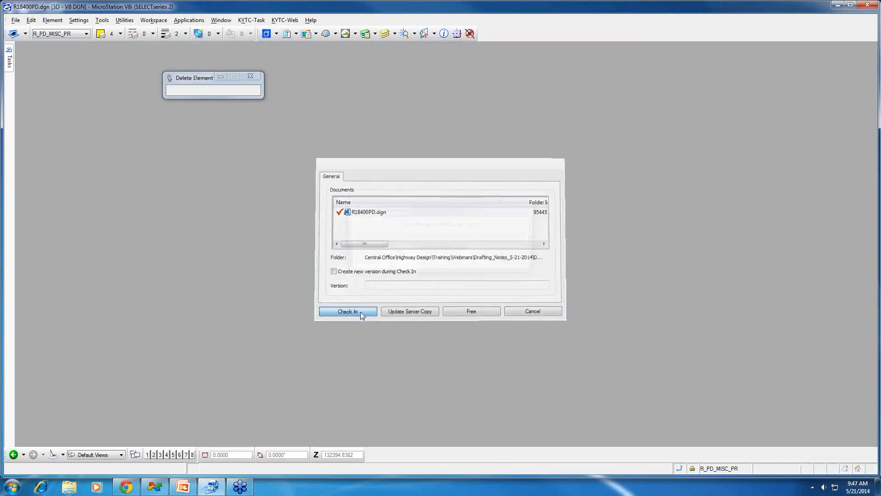
click(360, 313)
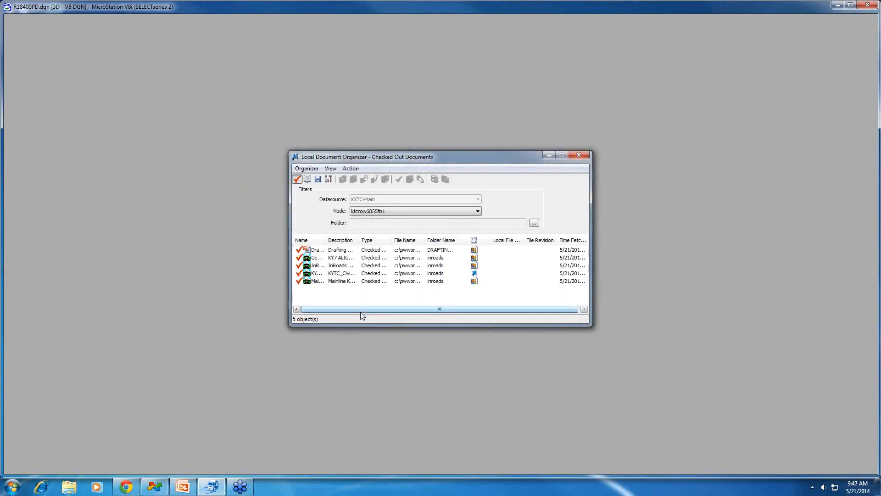
click(585, 157)
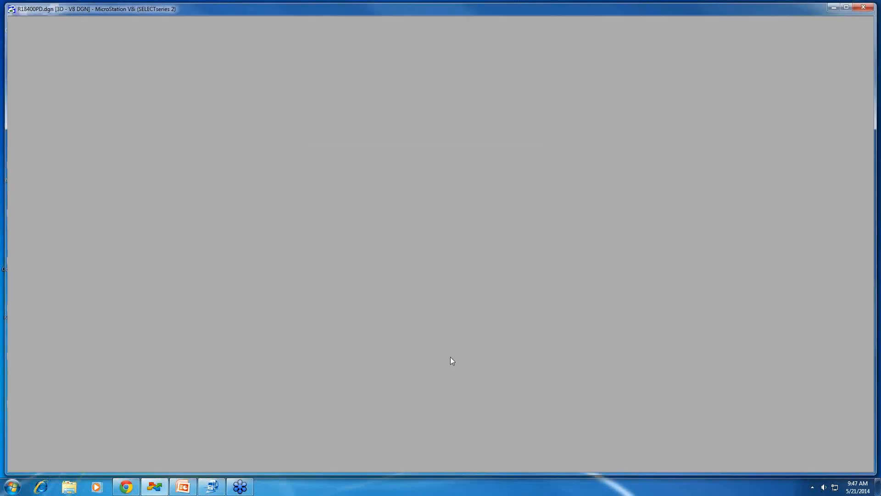